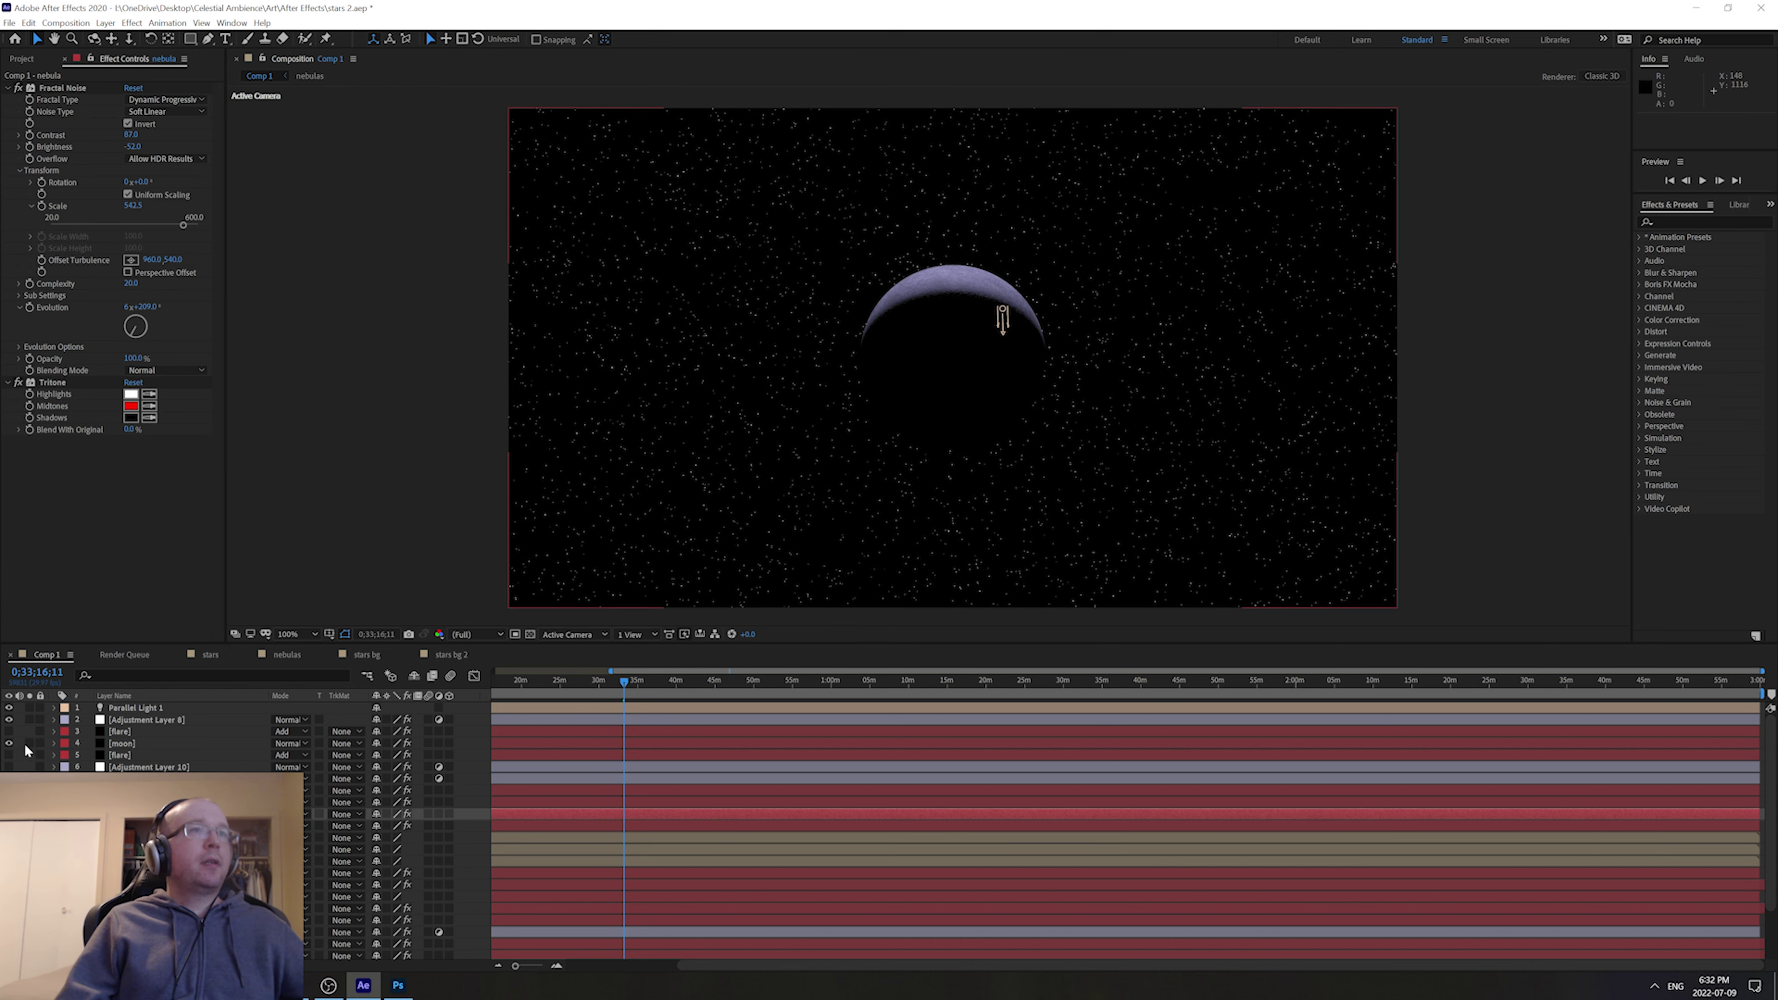
Hide the moon, Adjustment Layer 8 and Parallel Light 1 layers.
{"action": "left_click", "coordinate": [9, 743]}
{"action": "left_click", "coordinate": [9, 719]}
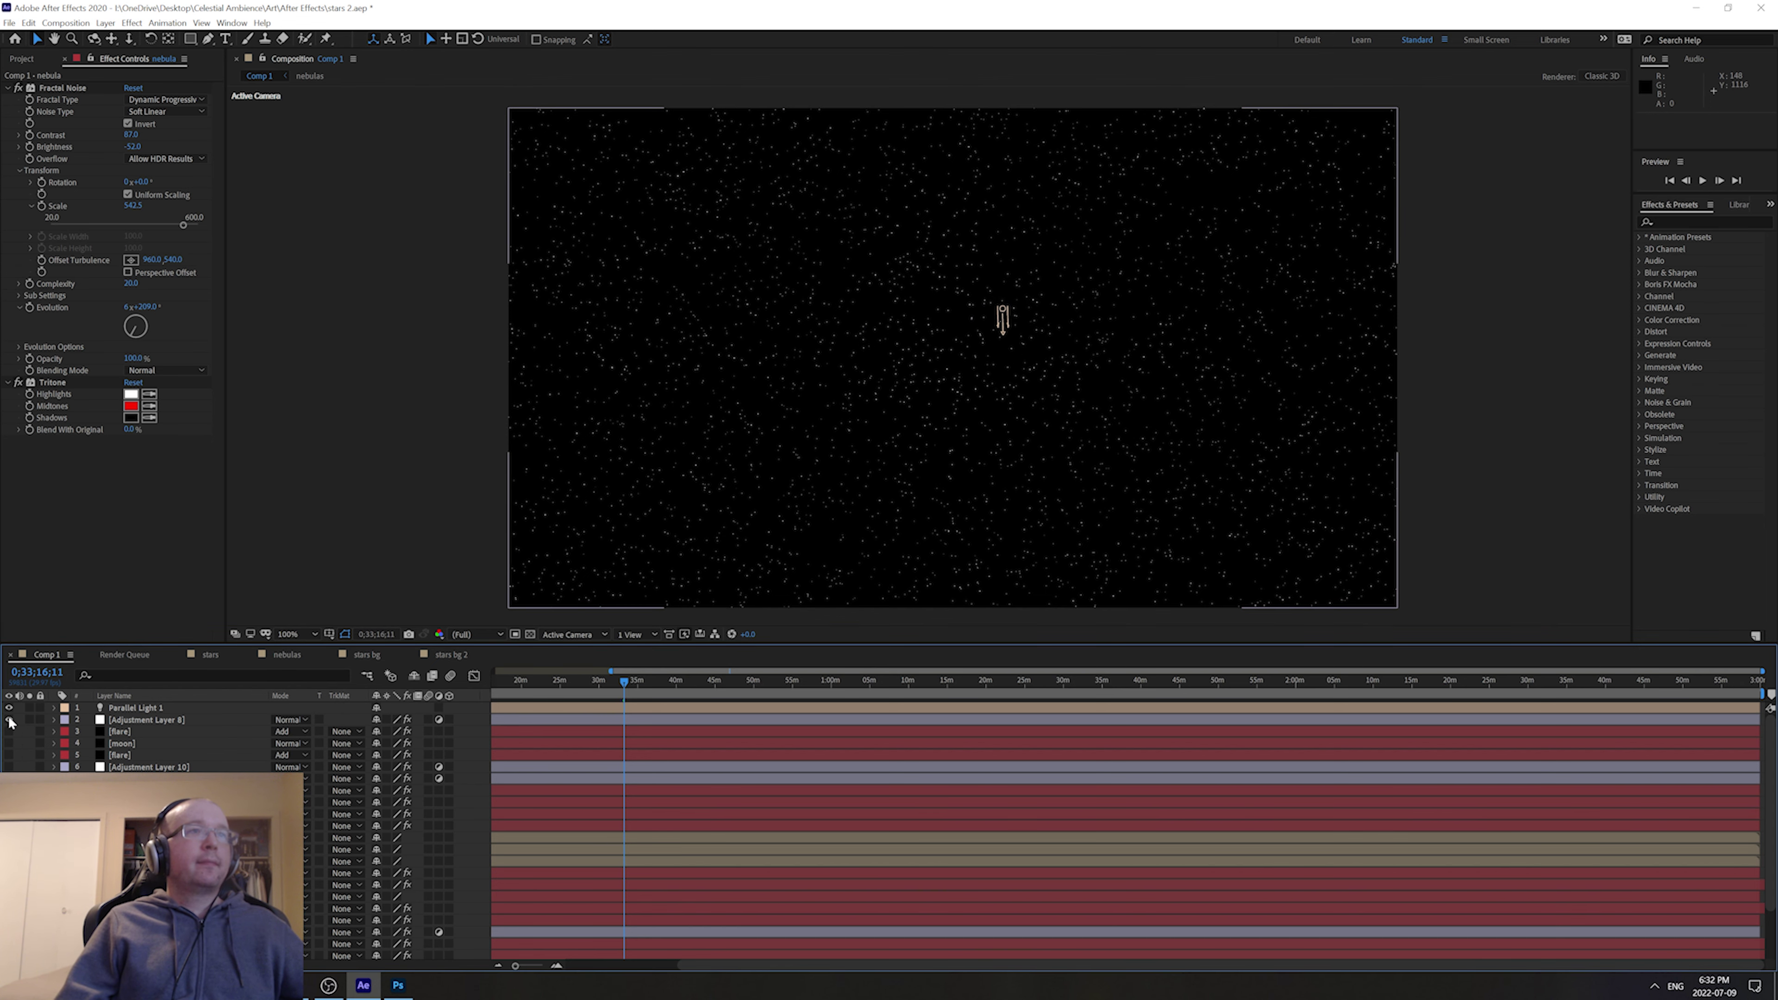
{"action": "left_click", "coordinate": [10, 707]}
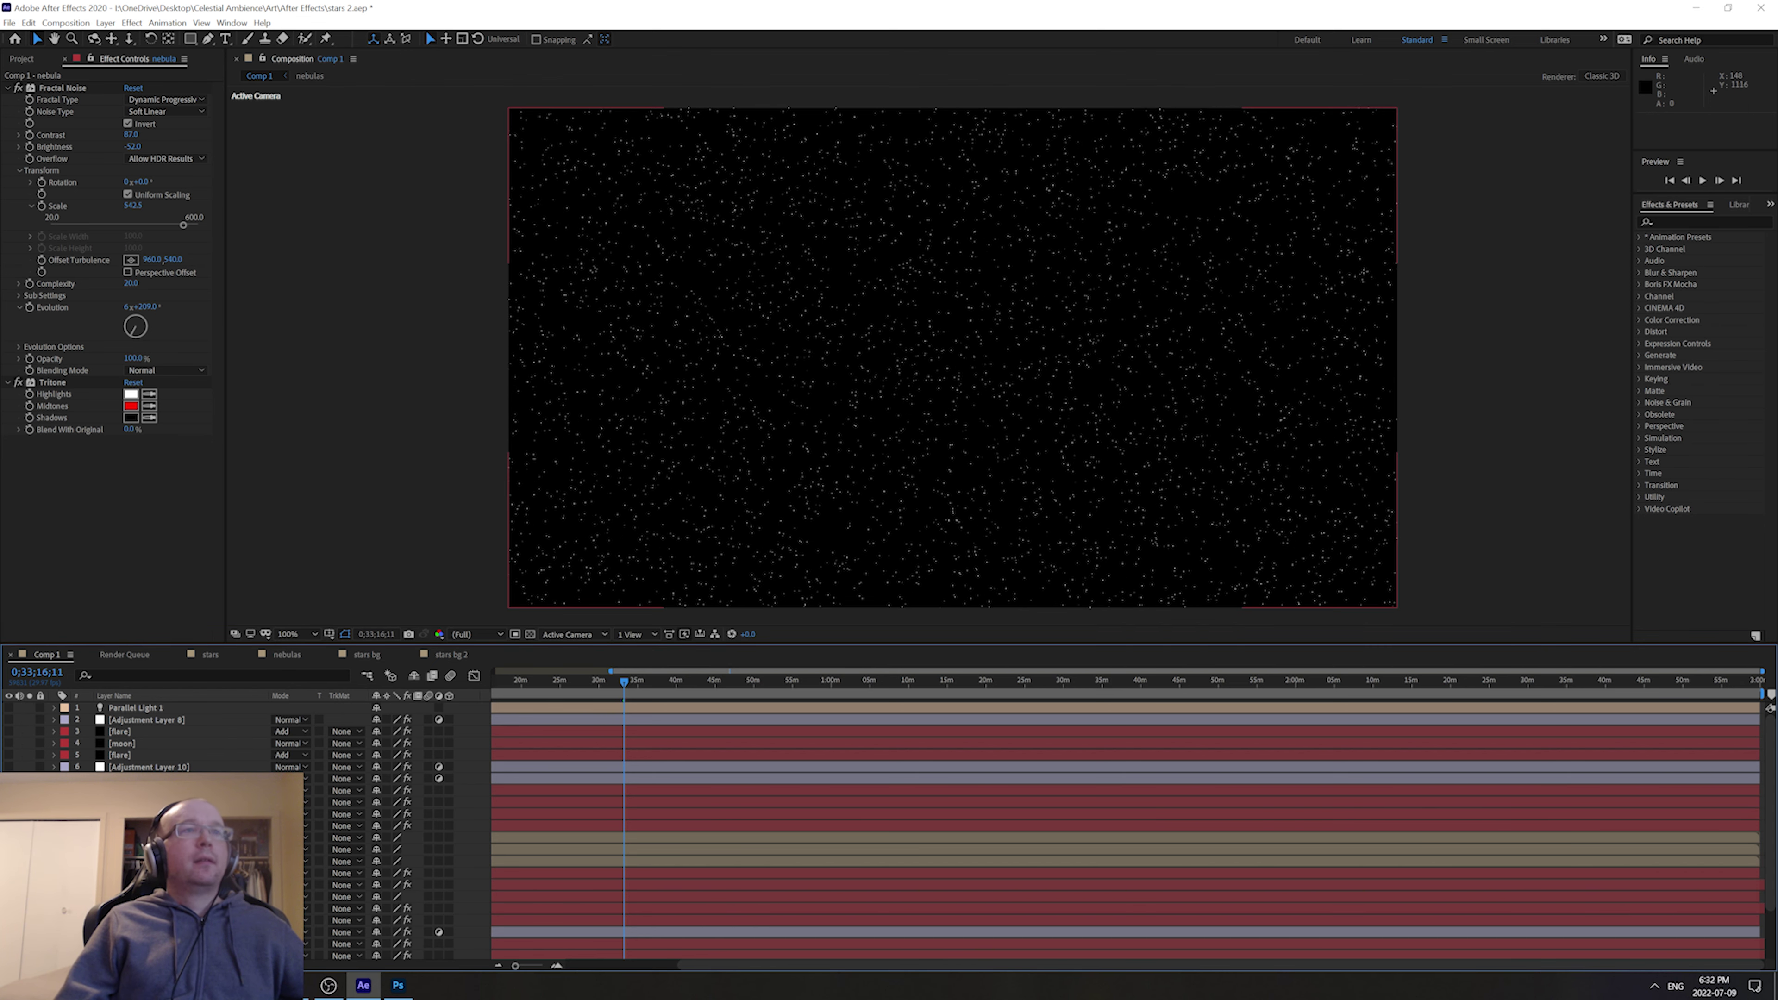
Inspect the stars particle blu and stars particle layers' settings and pan the magnified starfield.
{"action": "left_click", "coordinate": [105, 790]}
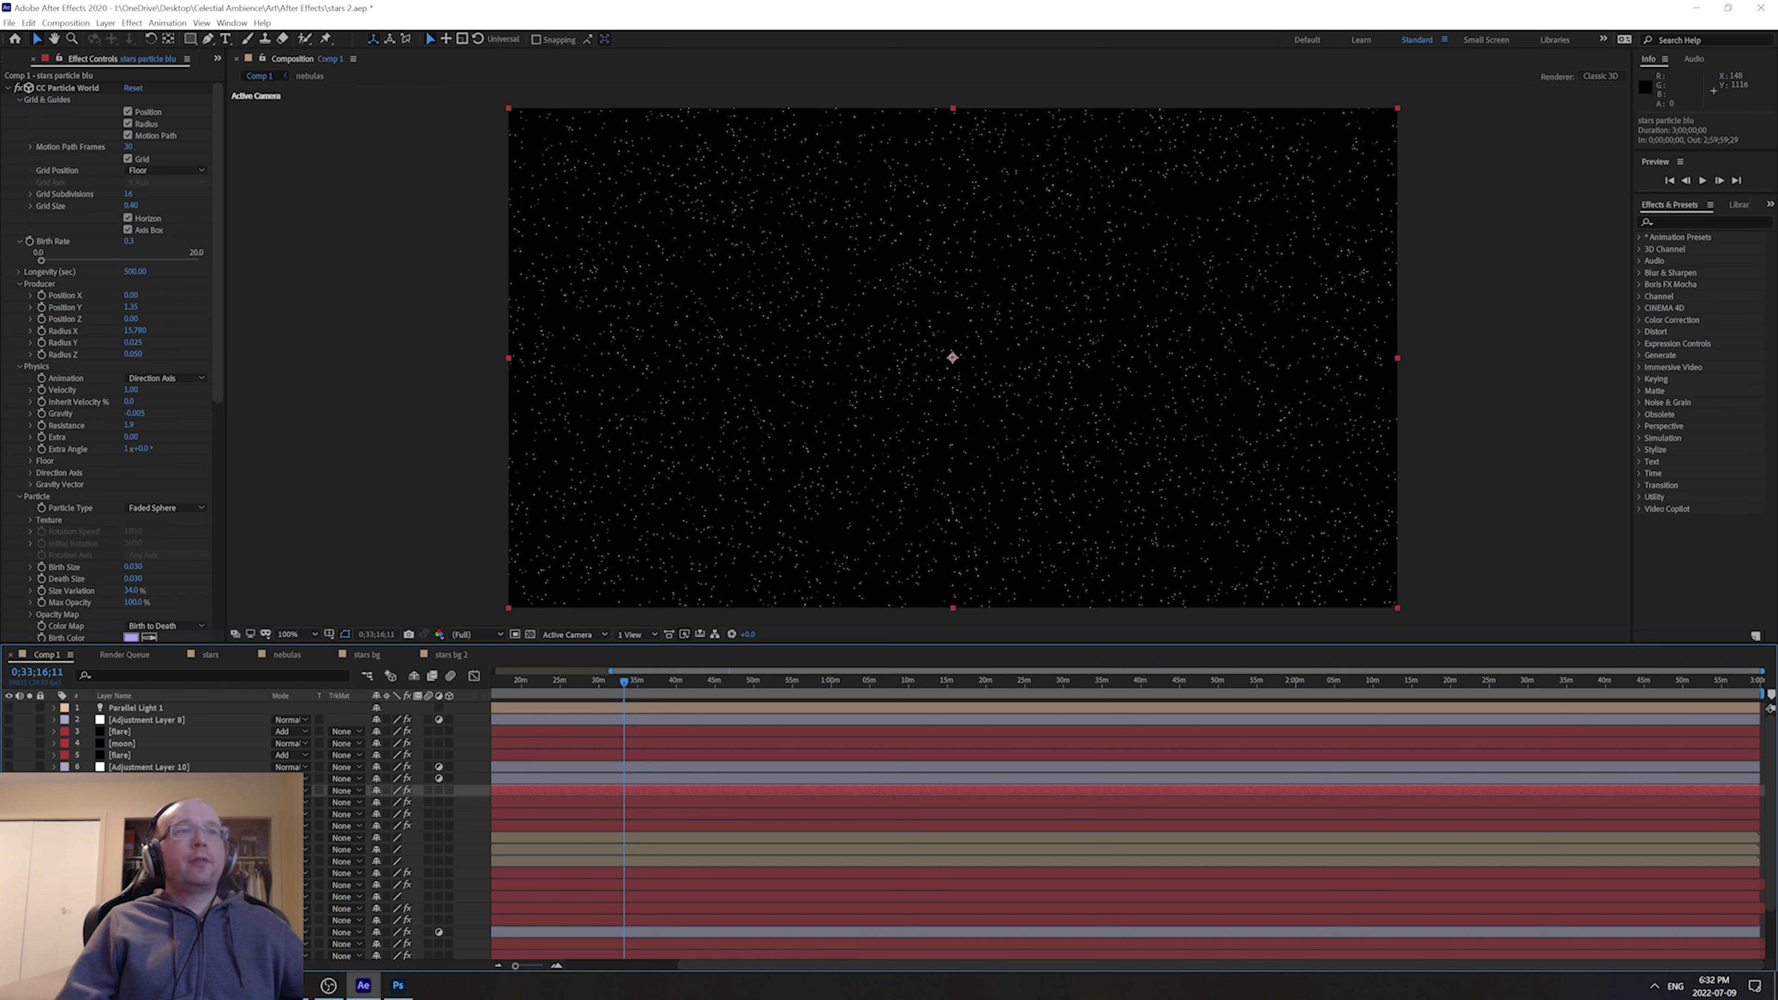
{"action": "scroll", "coordinate": [888, 819], "scroll_direction": "down", "scroll_amount": 1}
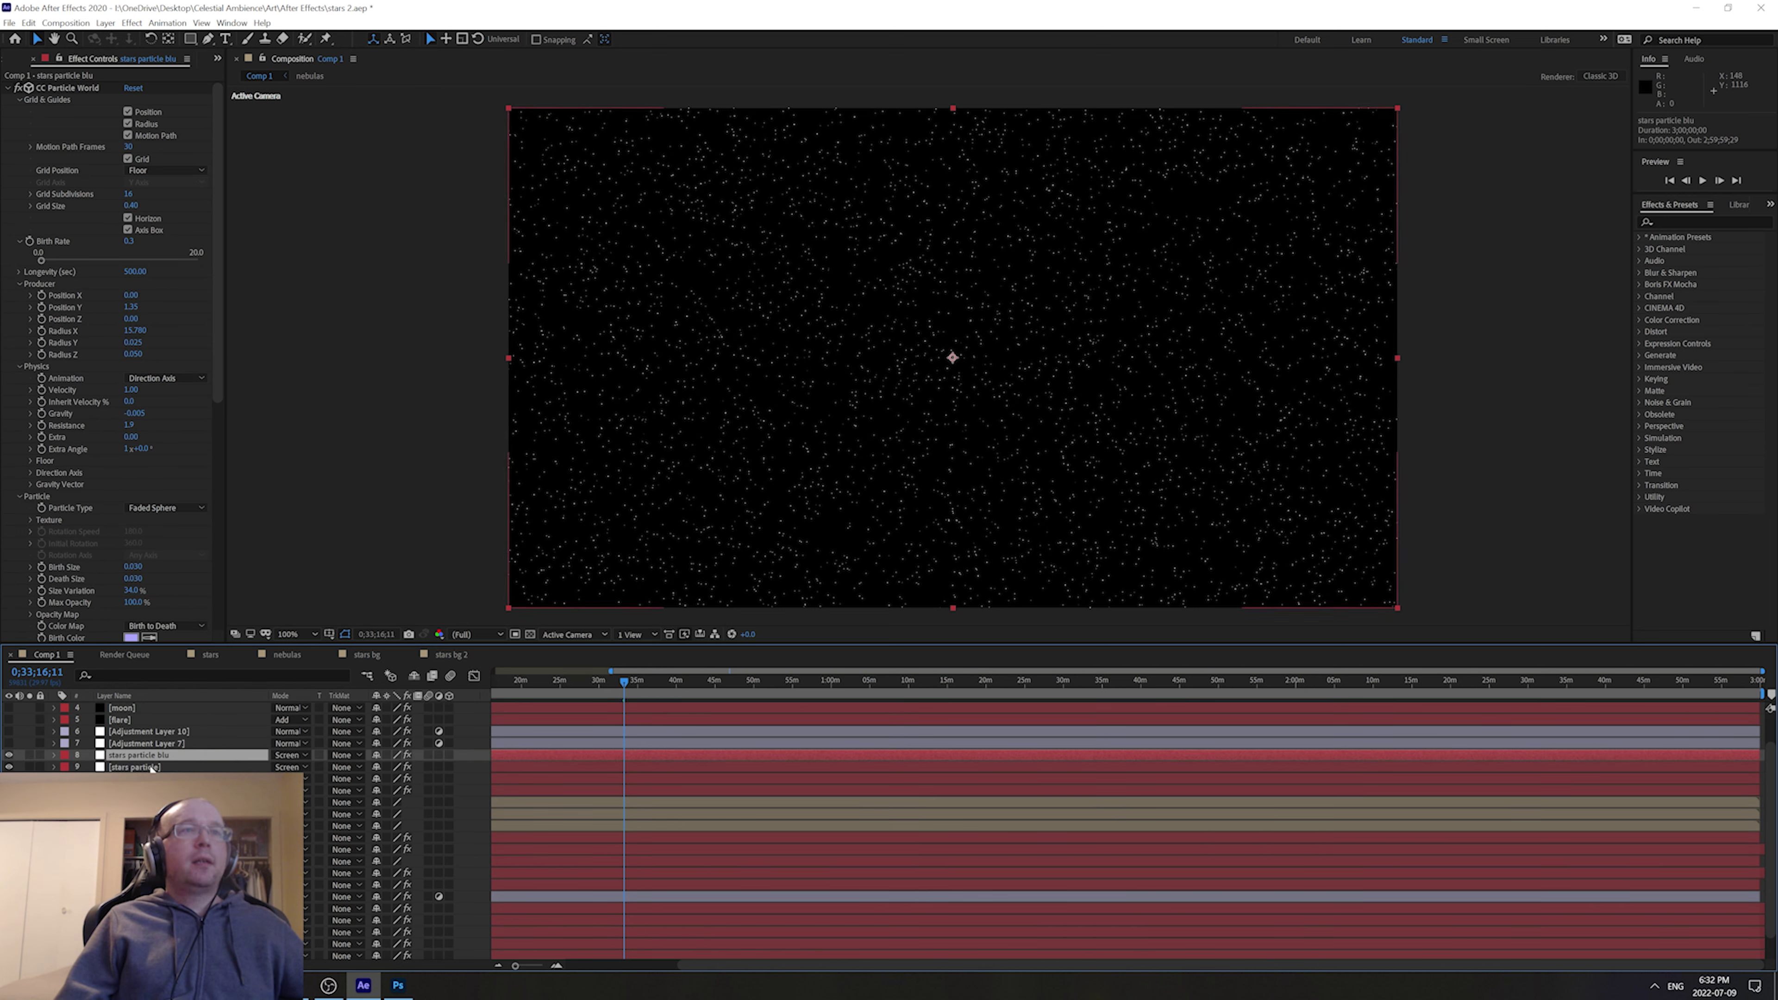
{"action": "left_click", "coordinate": [151, 767]}
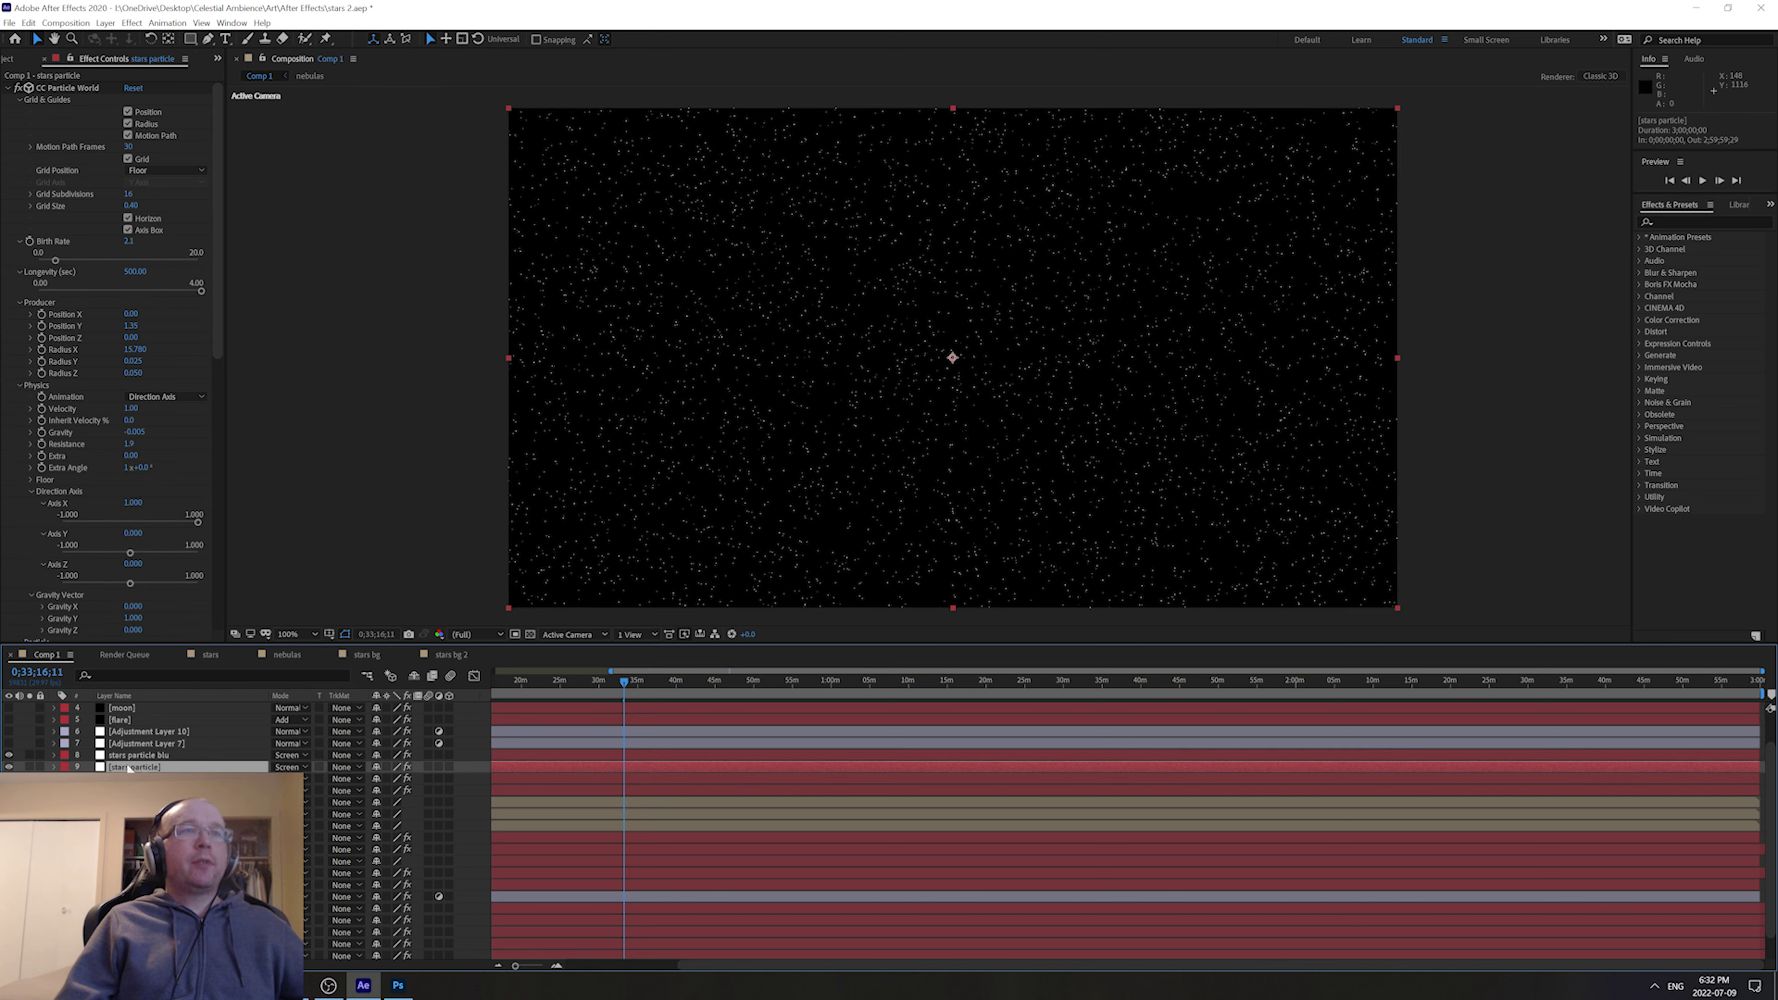
{"action": "left_click", "coordinate": [150, 755]}
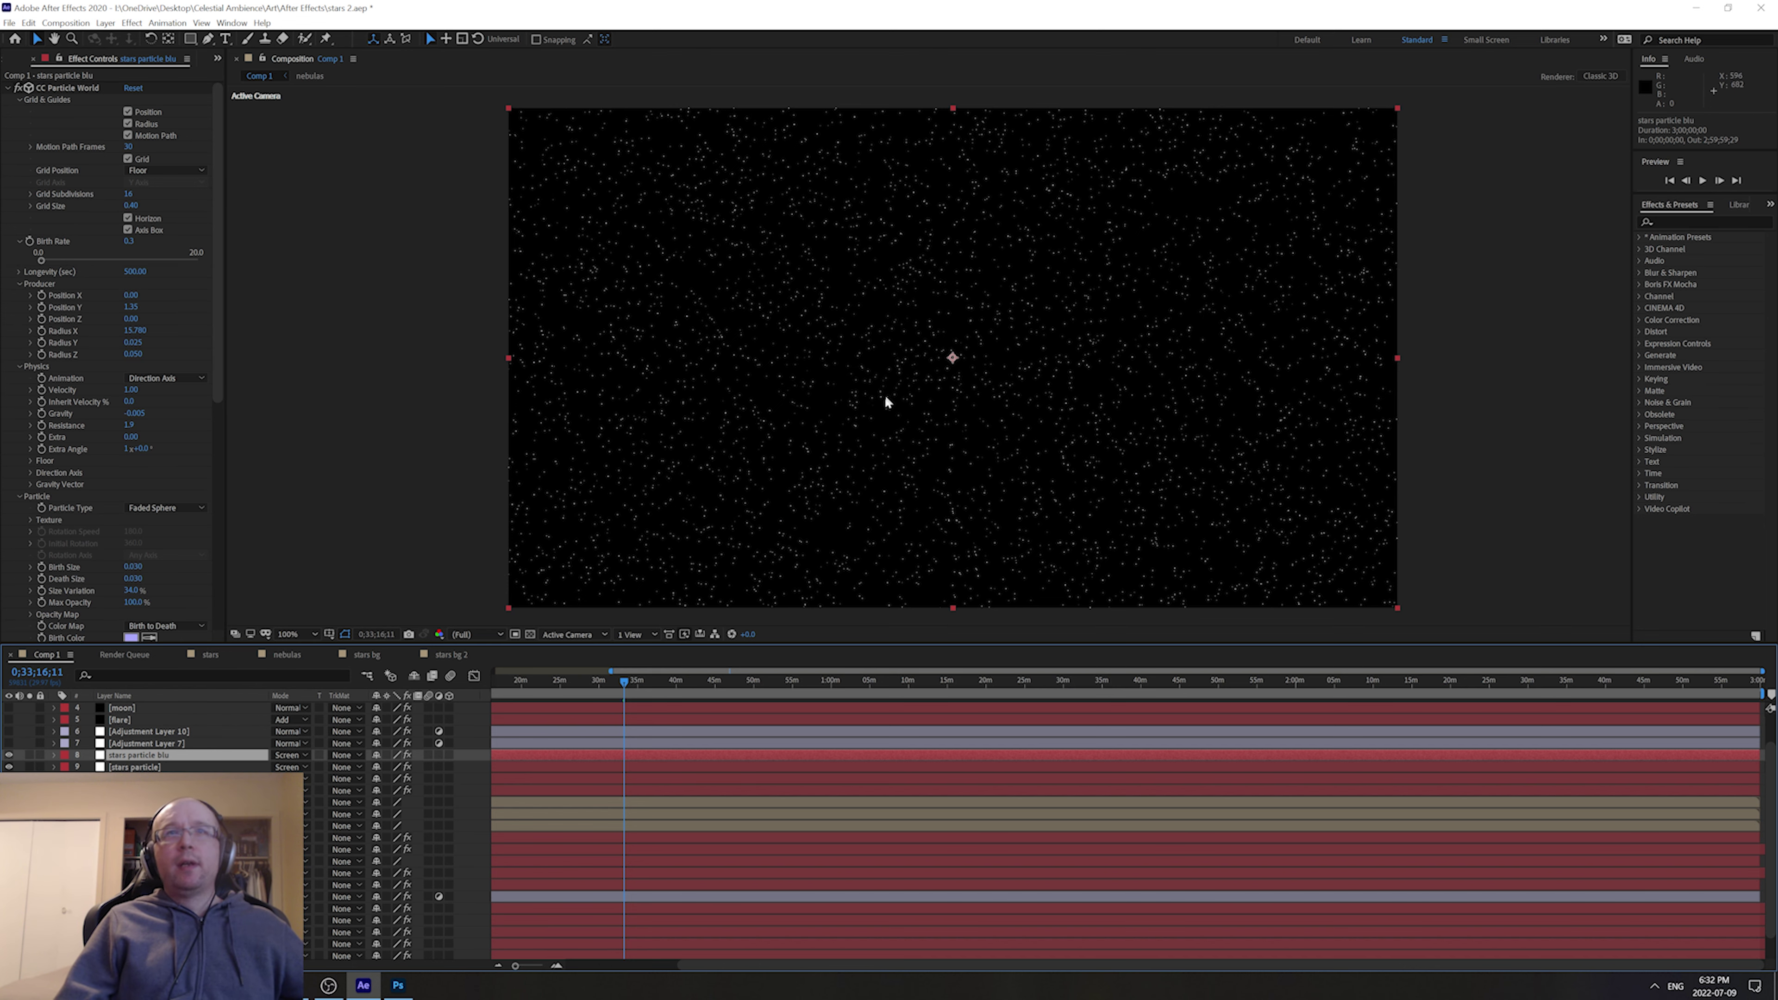
{"action": "scroll", "coordinate": [762, 400], "scroll_direction": "up", "scroll_amount": 5}
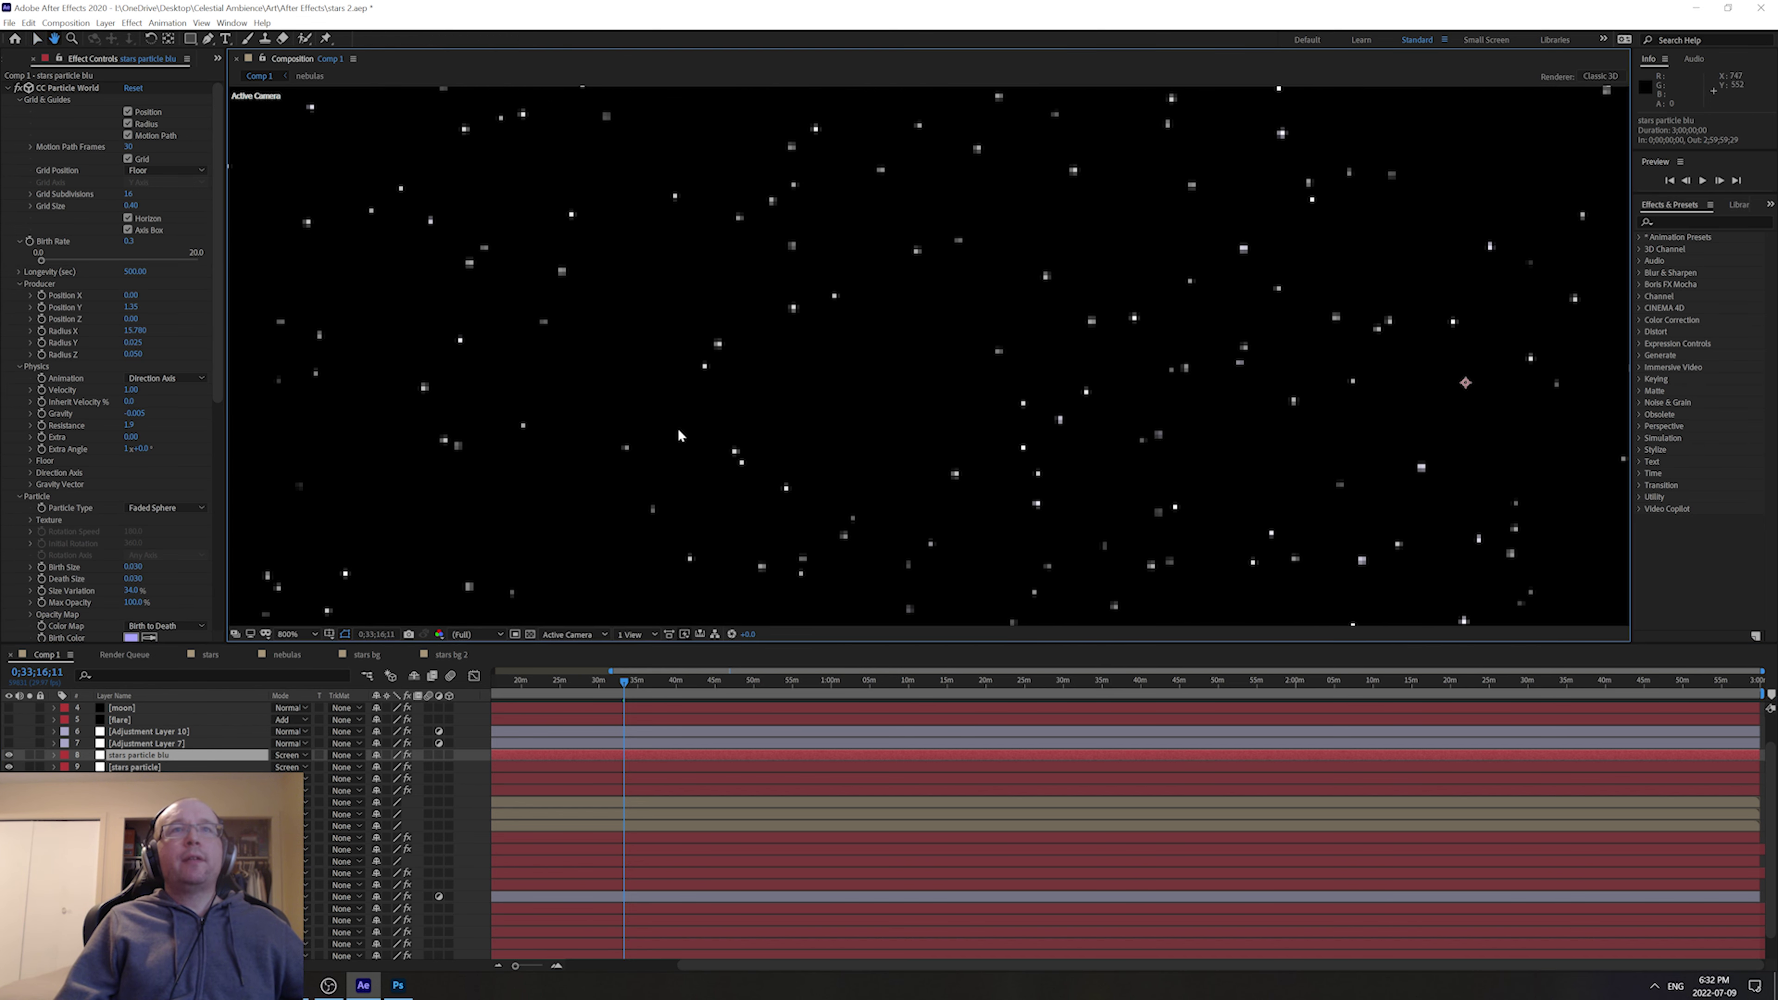
{"action": "scroll", "coordinate": [678, 428], "scroll_direction": "up", "scroll_amount": 1}
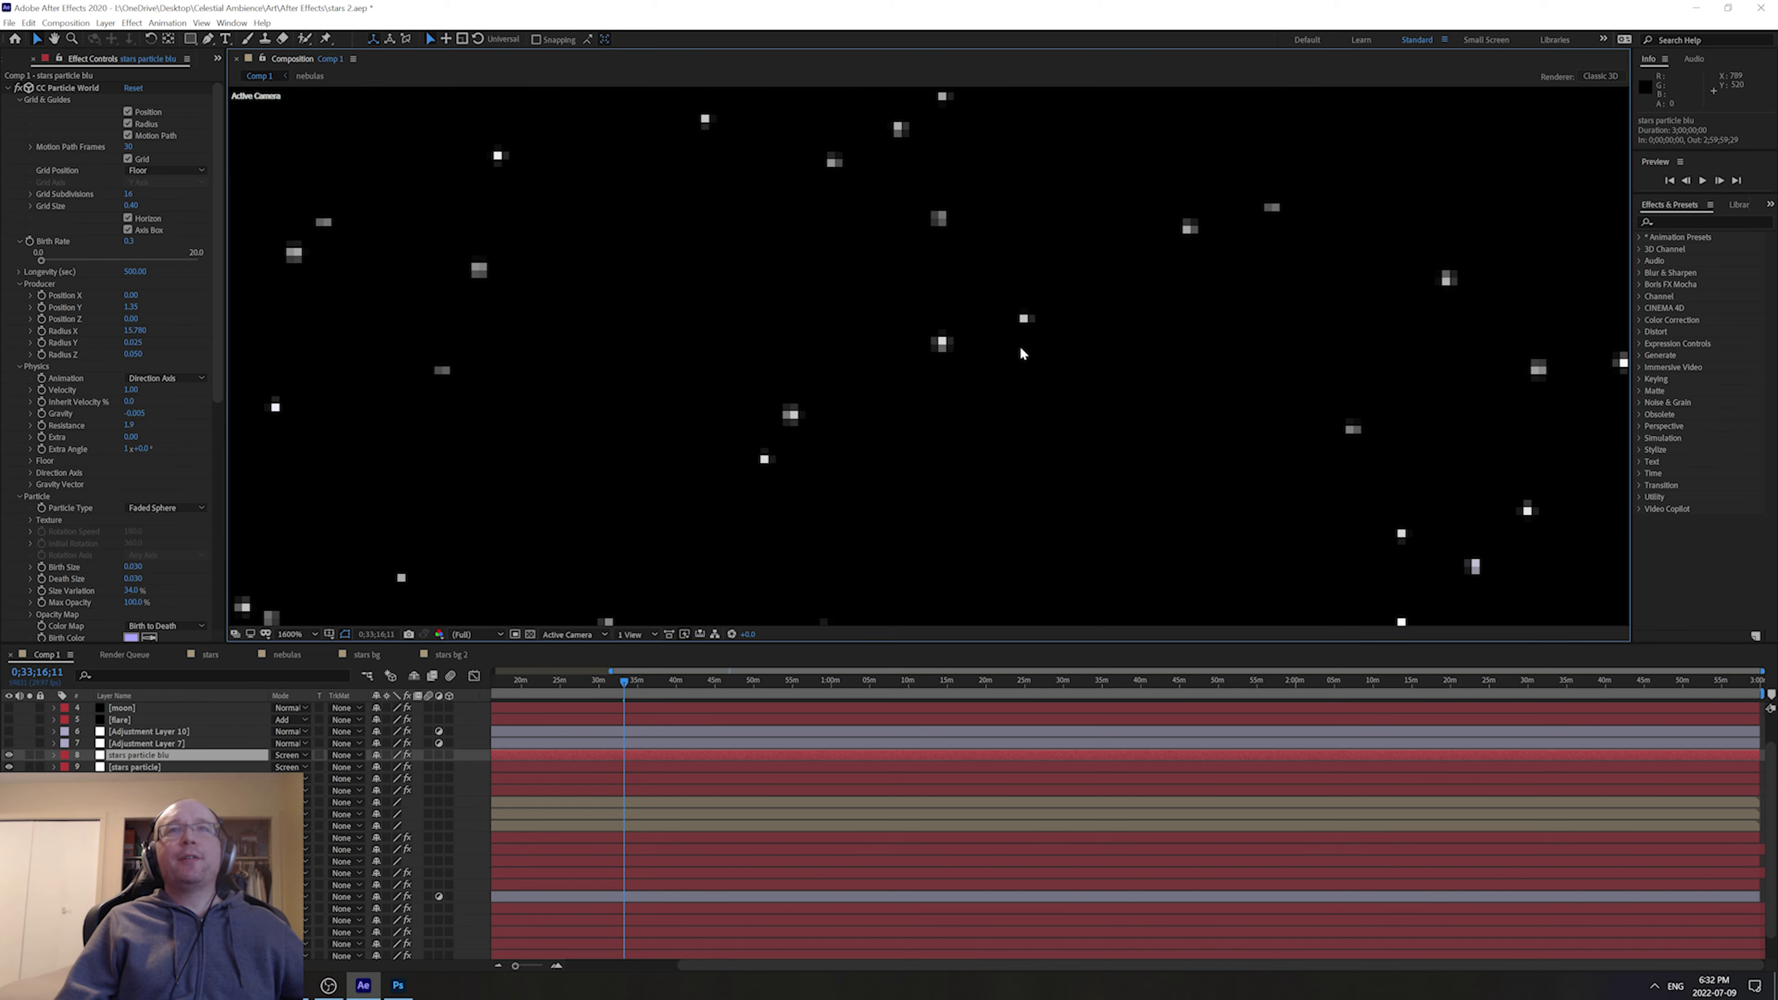
{"action": "left_click_drag", "start_coordinate": [1023, 281], "coordinate": [1100, 326]}
{"action": "scroll", "coordinate": [1099, 327], "scroll_direction": "down", "scroll_amount": 8}
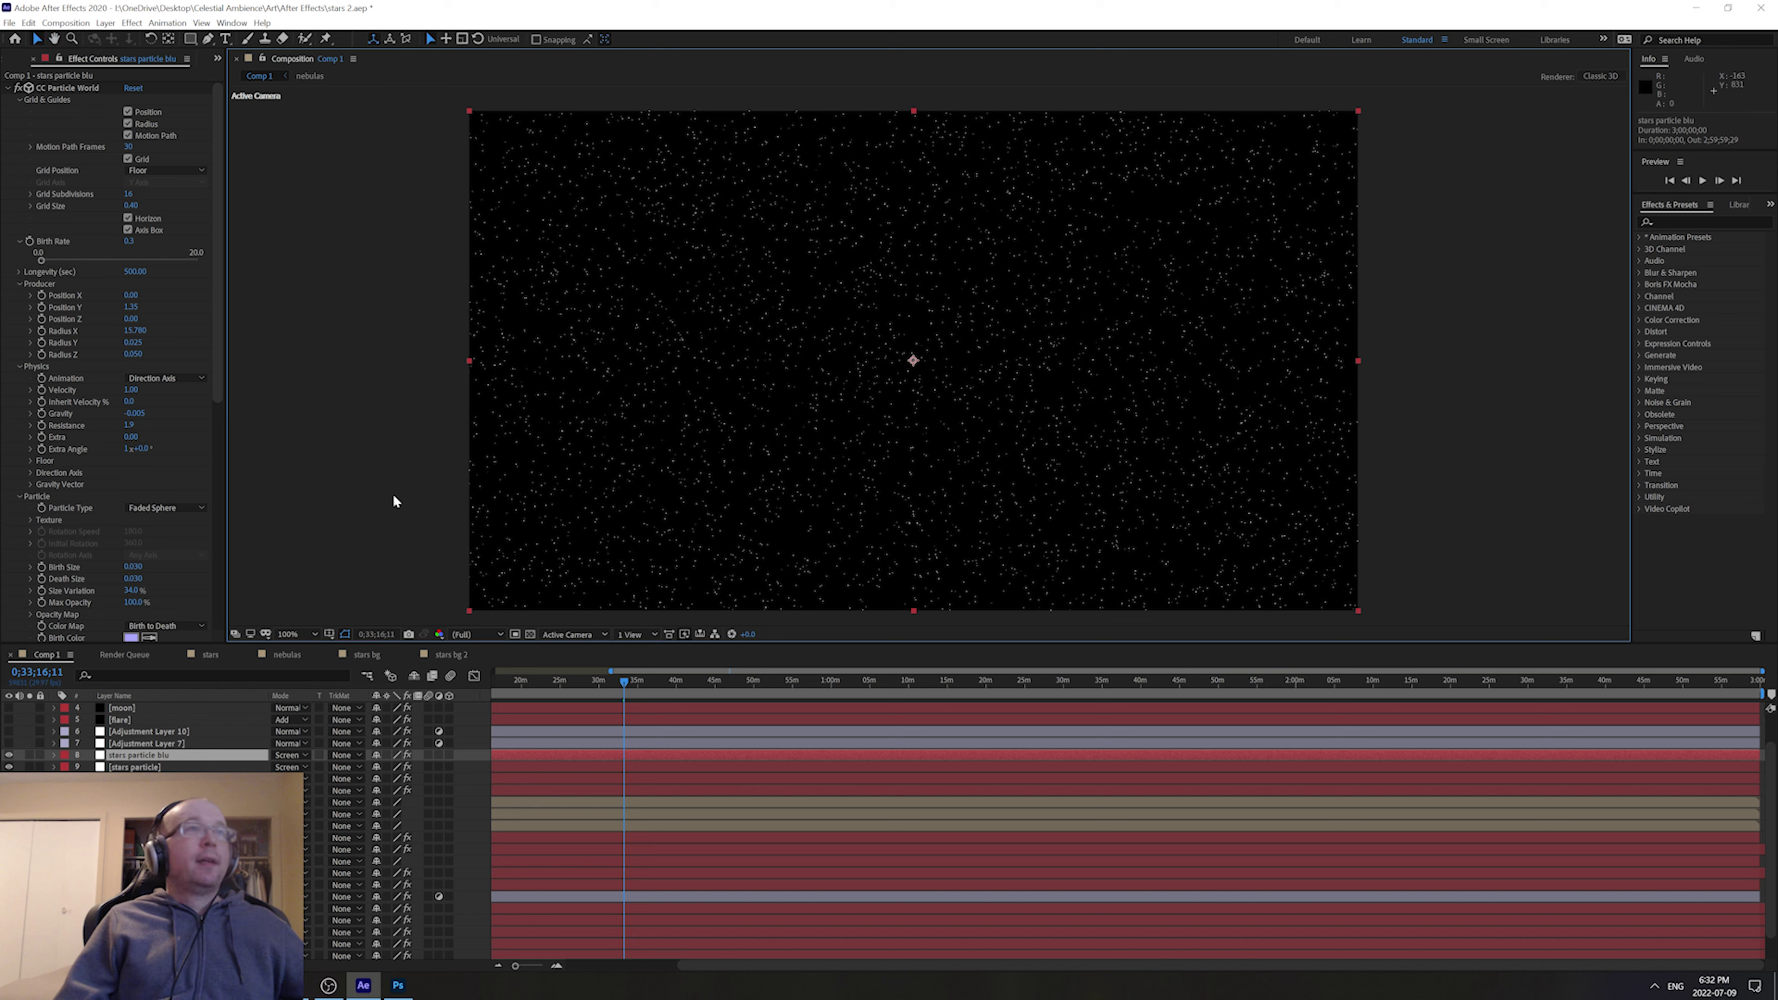
{"action": "left_click", "coordinate": [133, 768]}
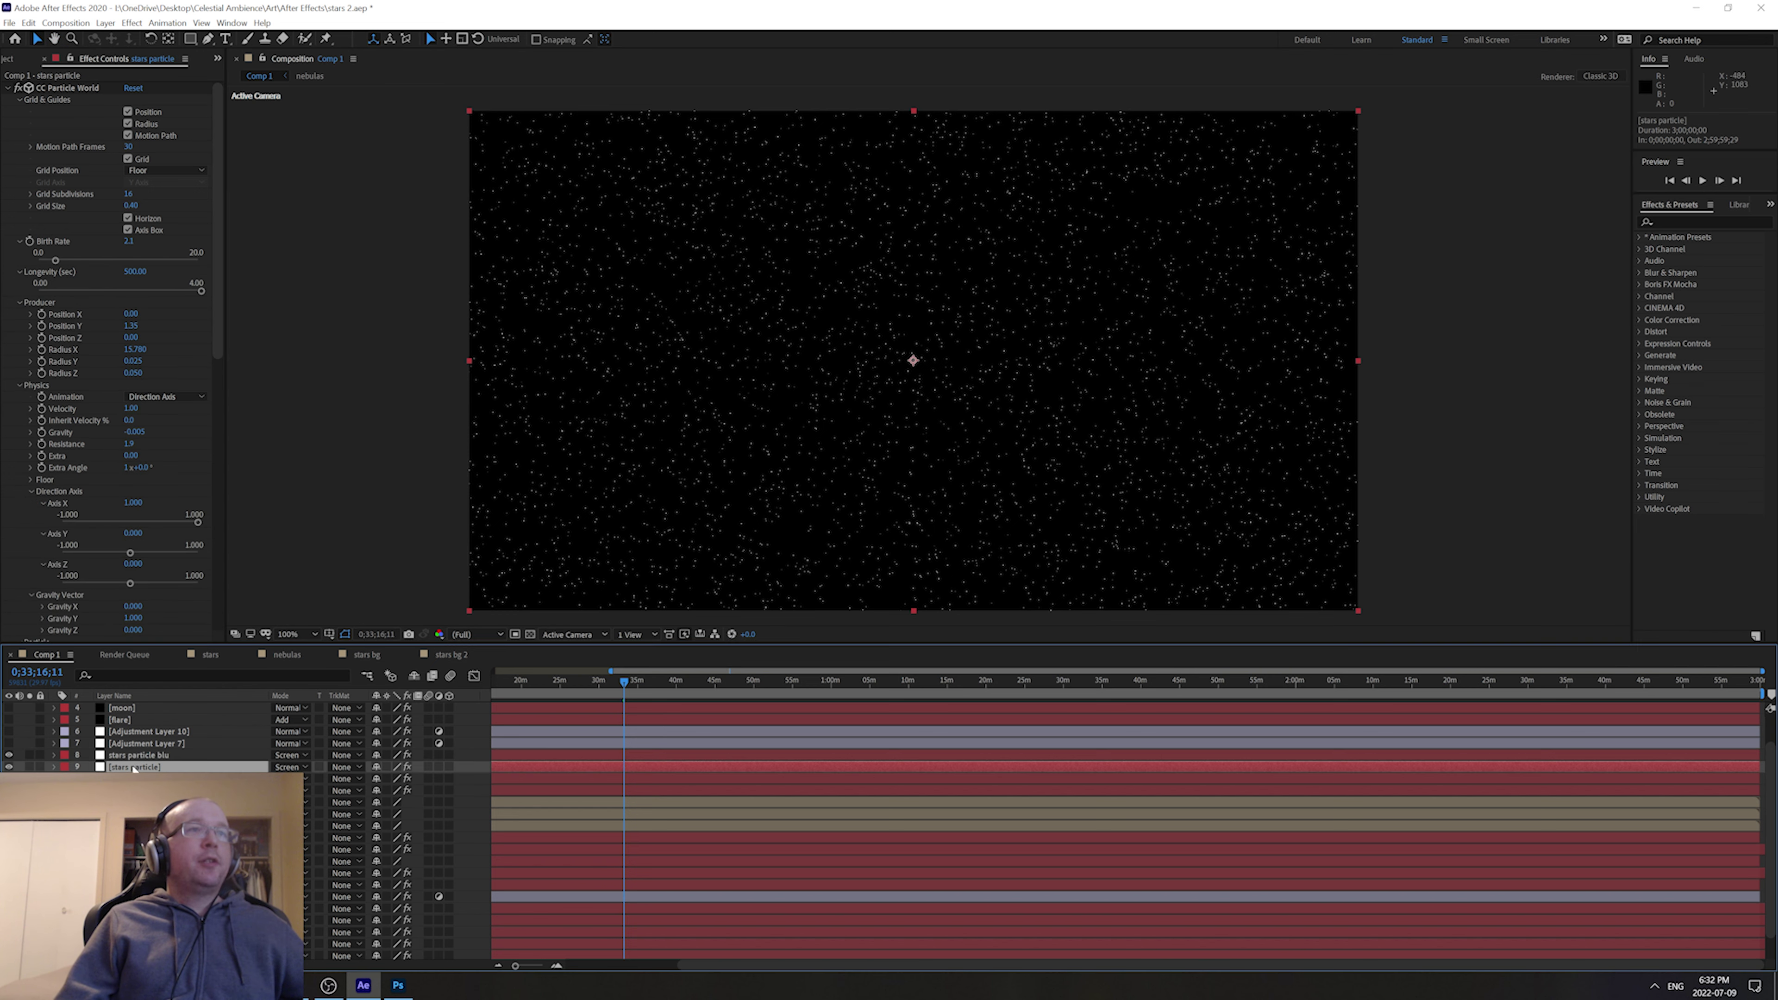
Show the CC Particle World guides, scrub later to the moon, and re-enable Parallel Light 1.
{"action": "left_click", "coordinate": [68, 84]}
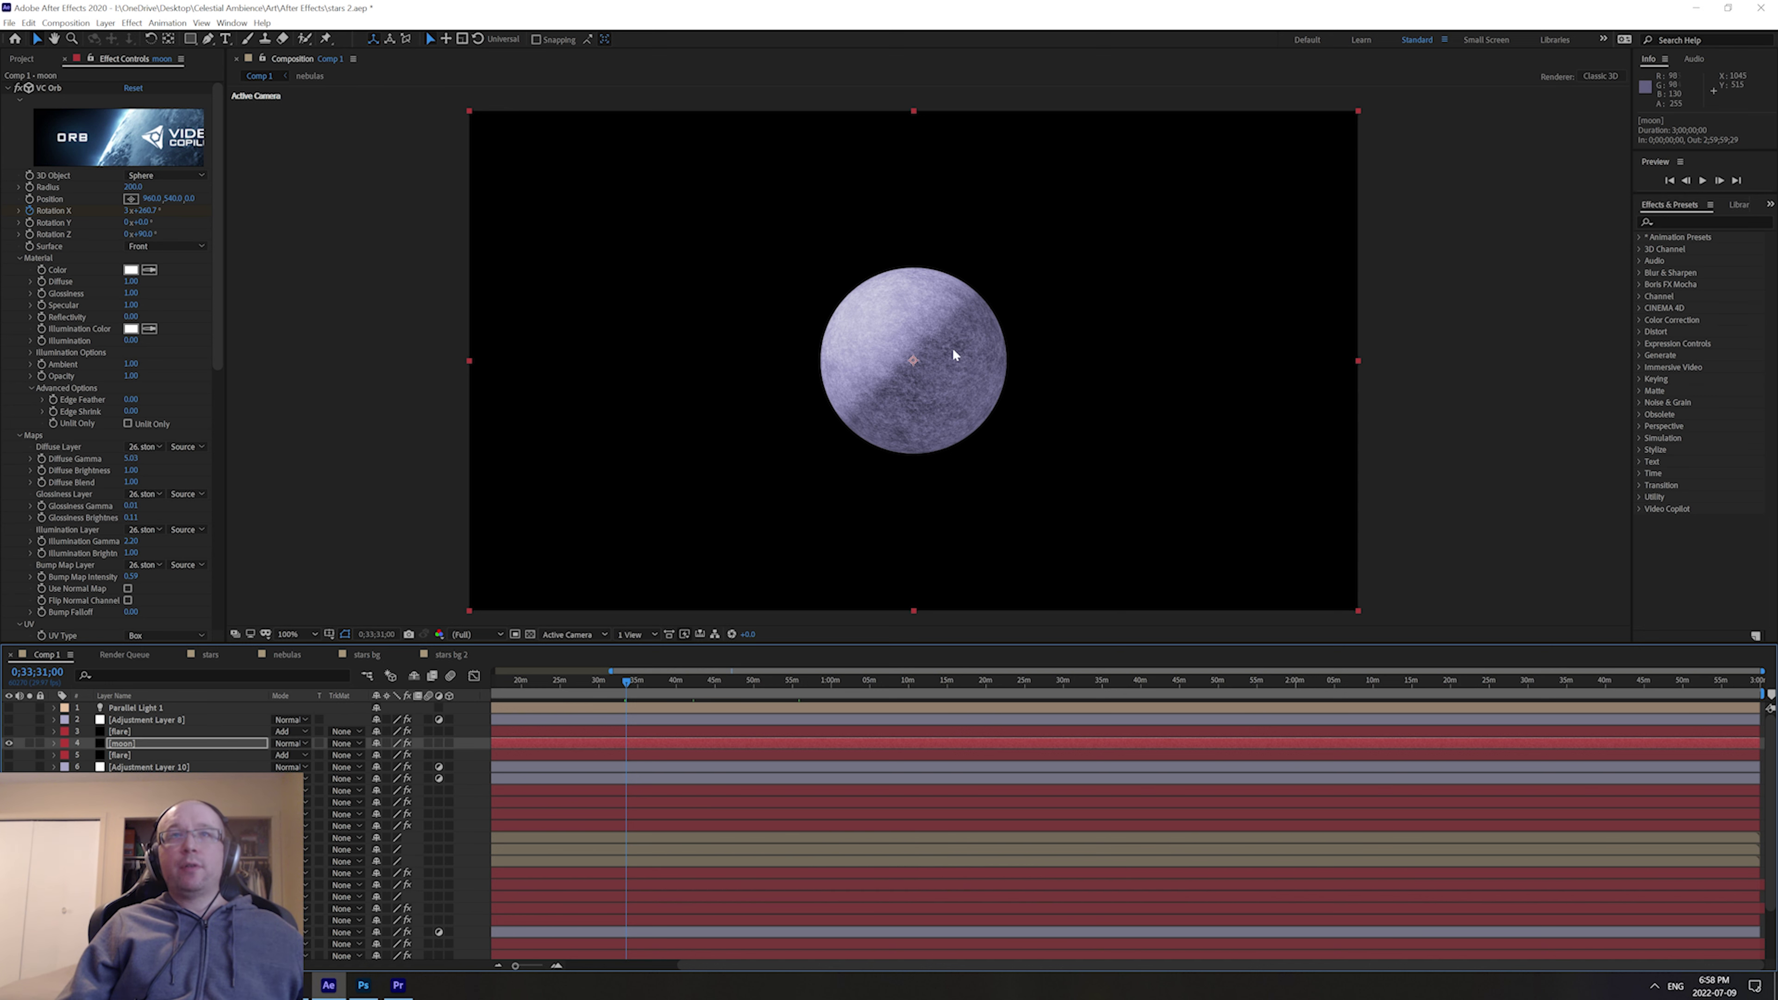
{"action": "left_click_drag", "start_coordinate": [656, 691], "coordinate": [1343, 711]}
{"action": "left_click", "coordinate": [218, 567]}
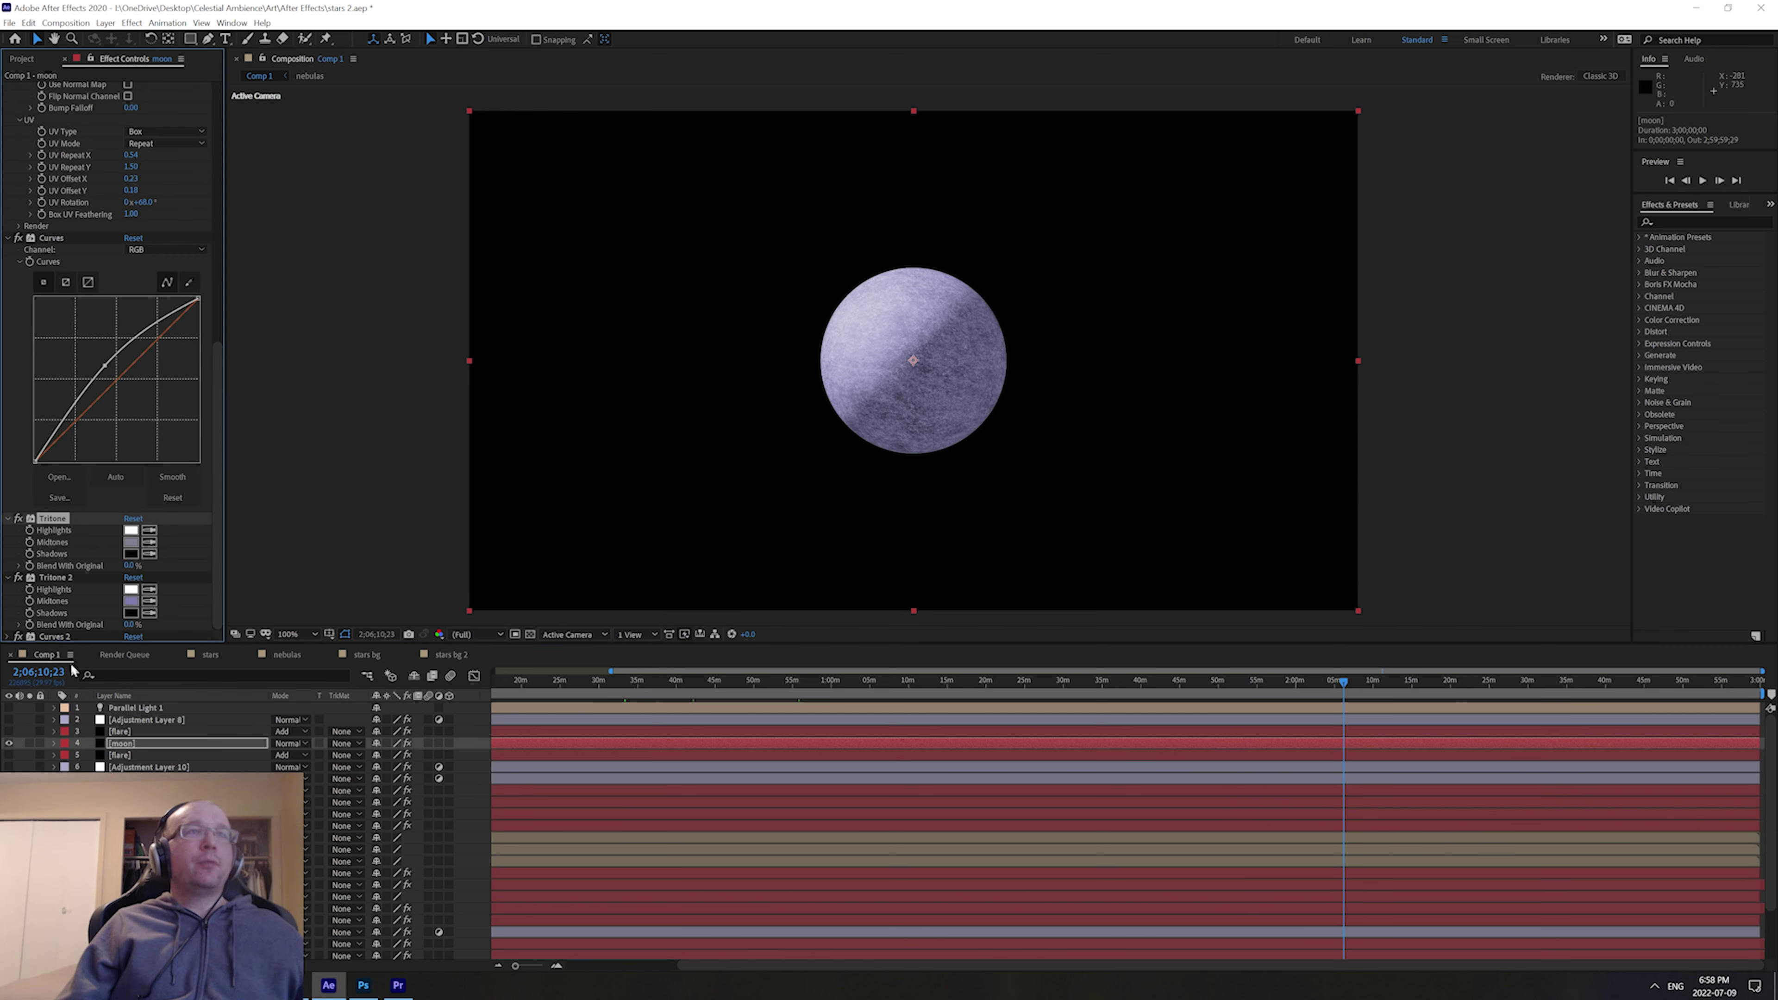
{"action": "left_click", "coordinate": [123, 709]}
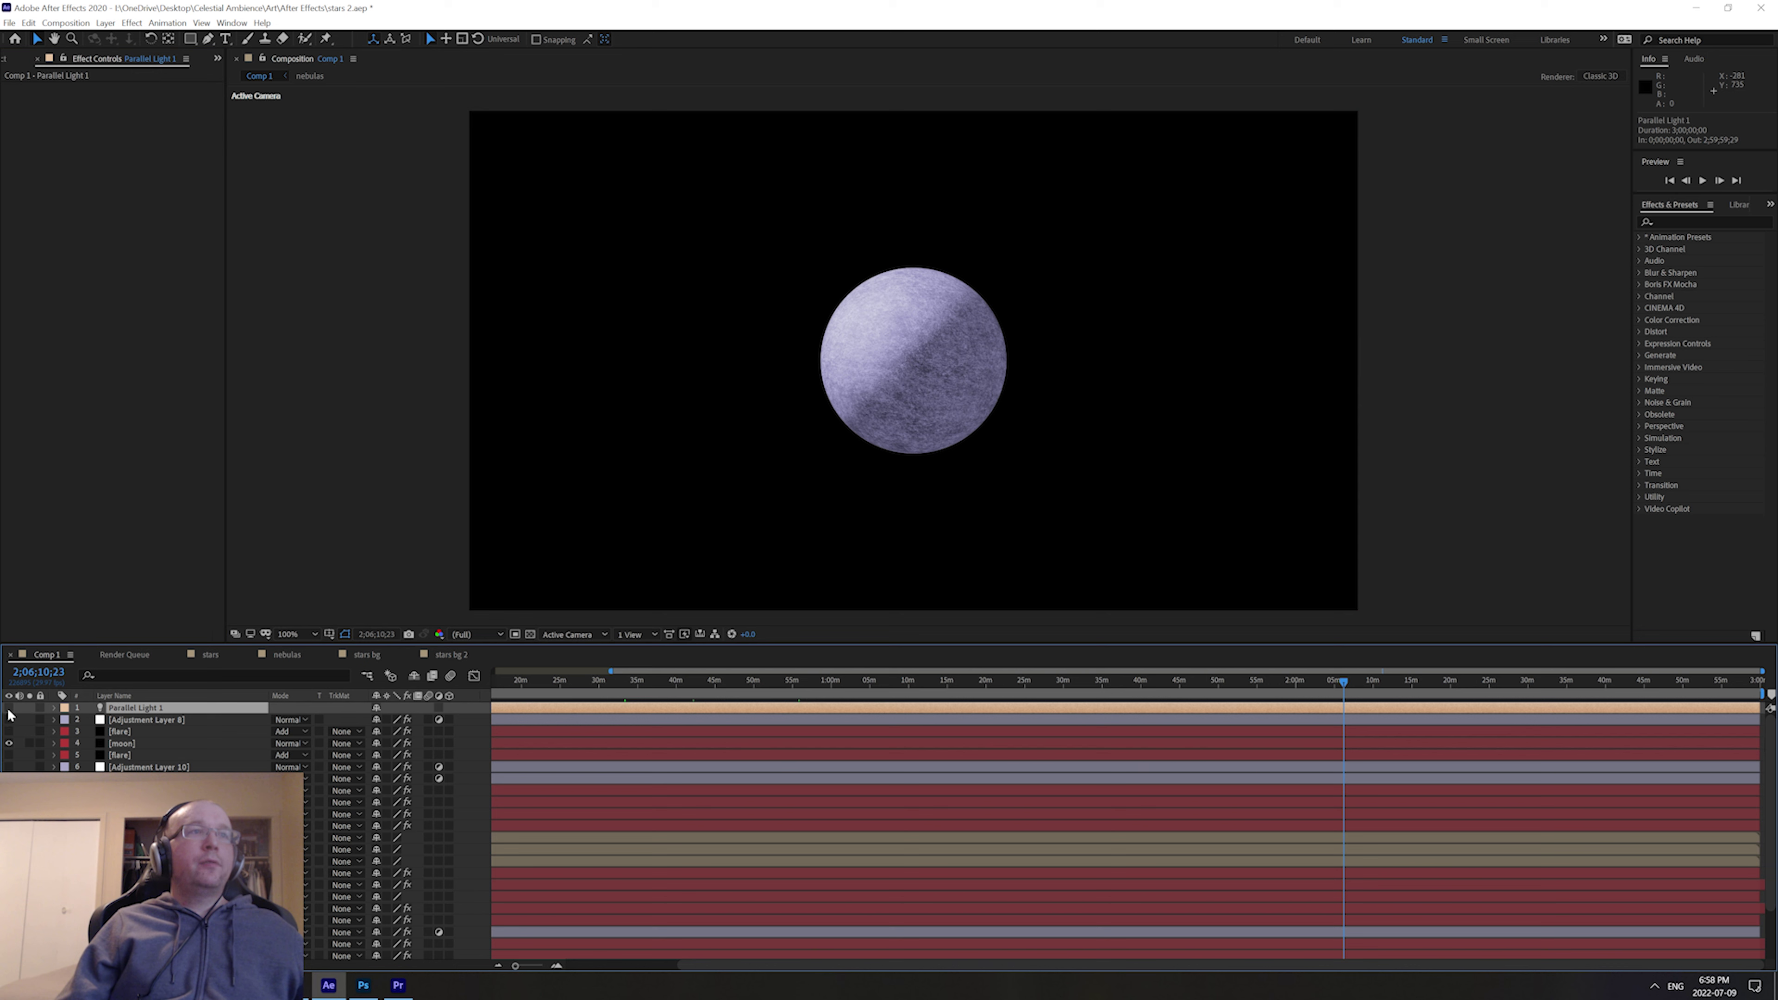
{"action": "left_click", "coordinate": [8, 708]}
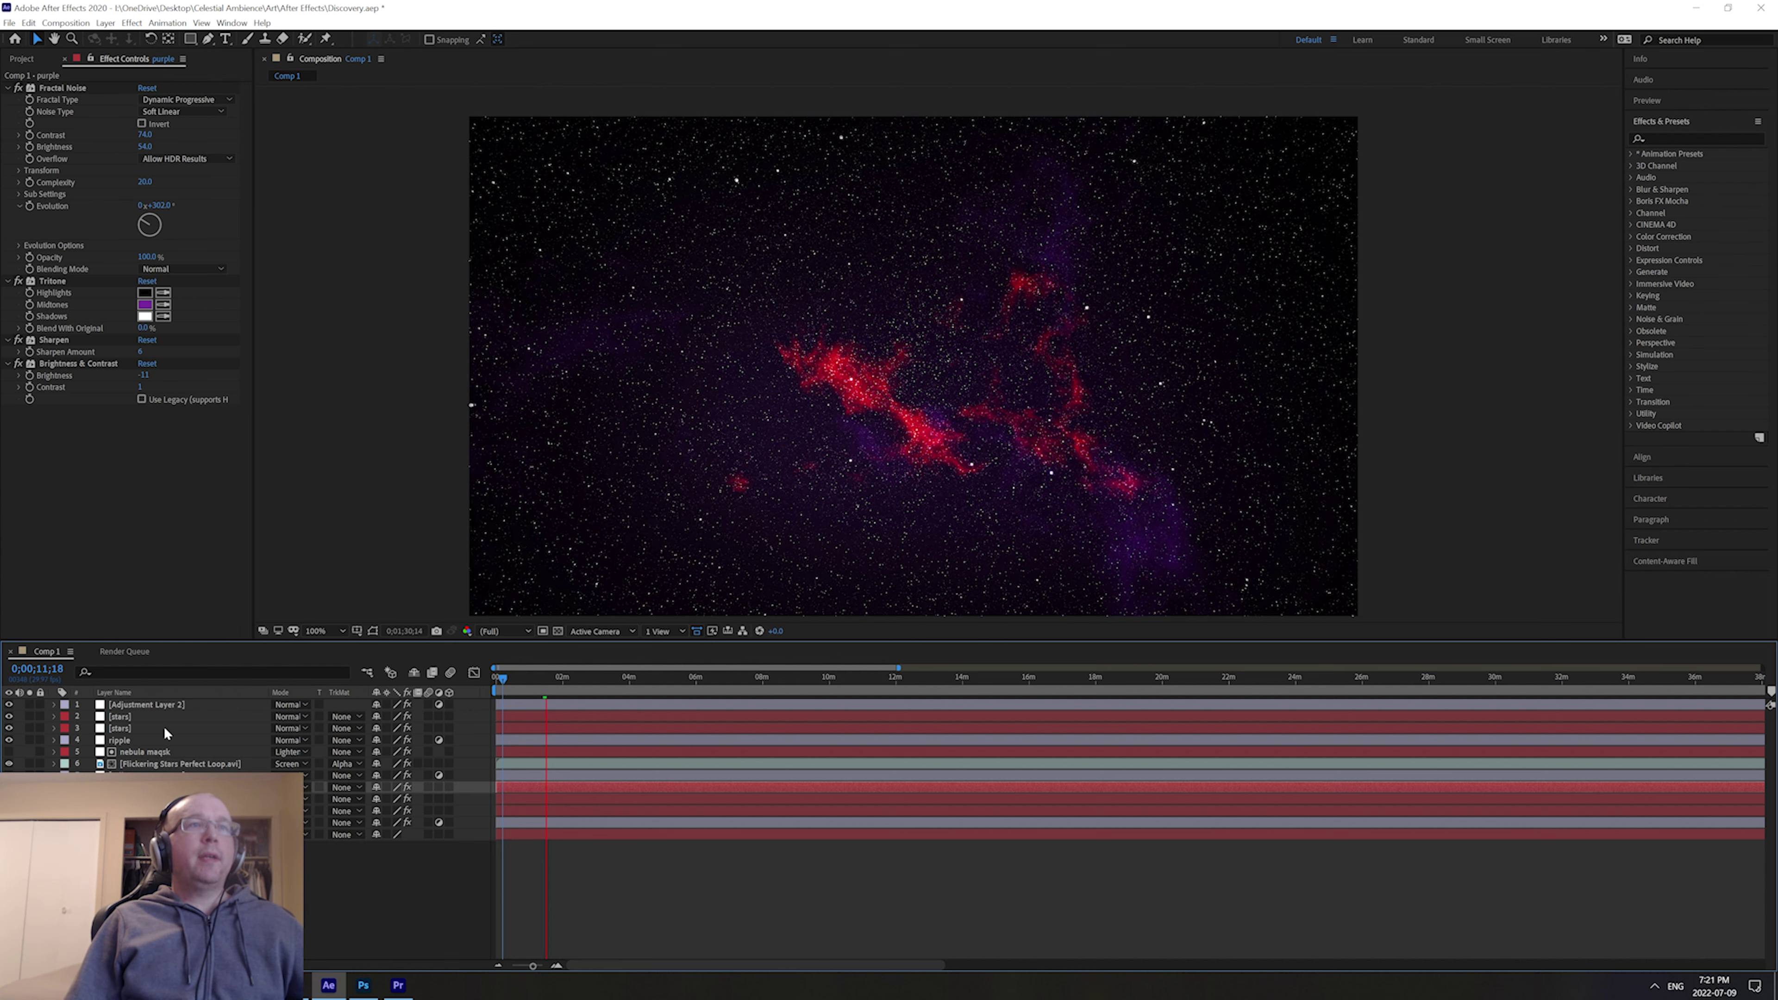
Hide Adjustment Layer 2, then select the stars layer to view its Star Burst and Glow.
{"action": "left_click", "coordinate": [139, 705]}
{"action": "left_click", "coordinate": [9, 704]}
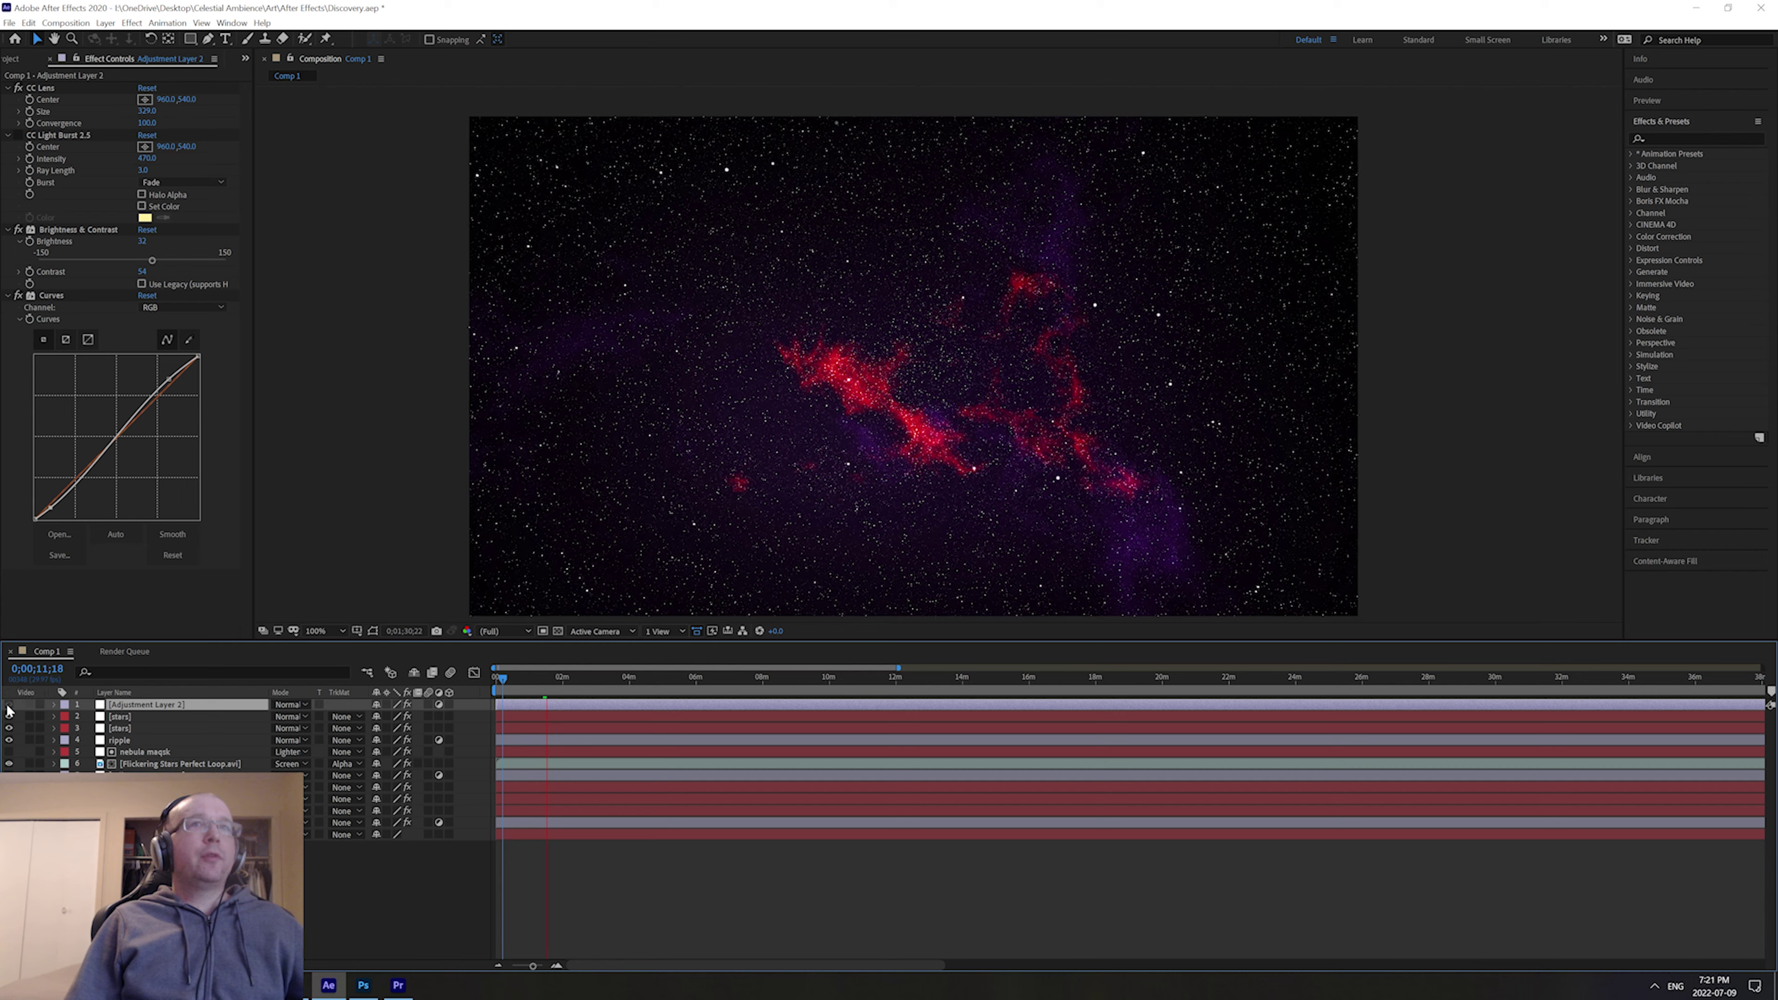
{"action": "left_click", "coordinate": [137, 717]}
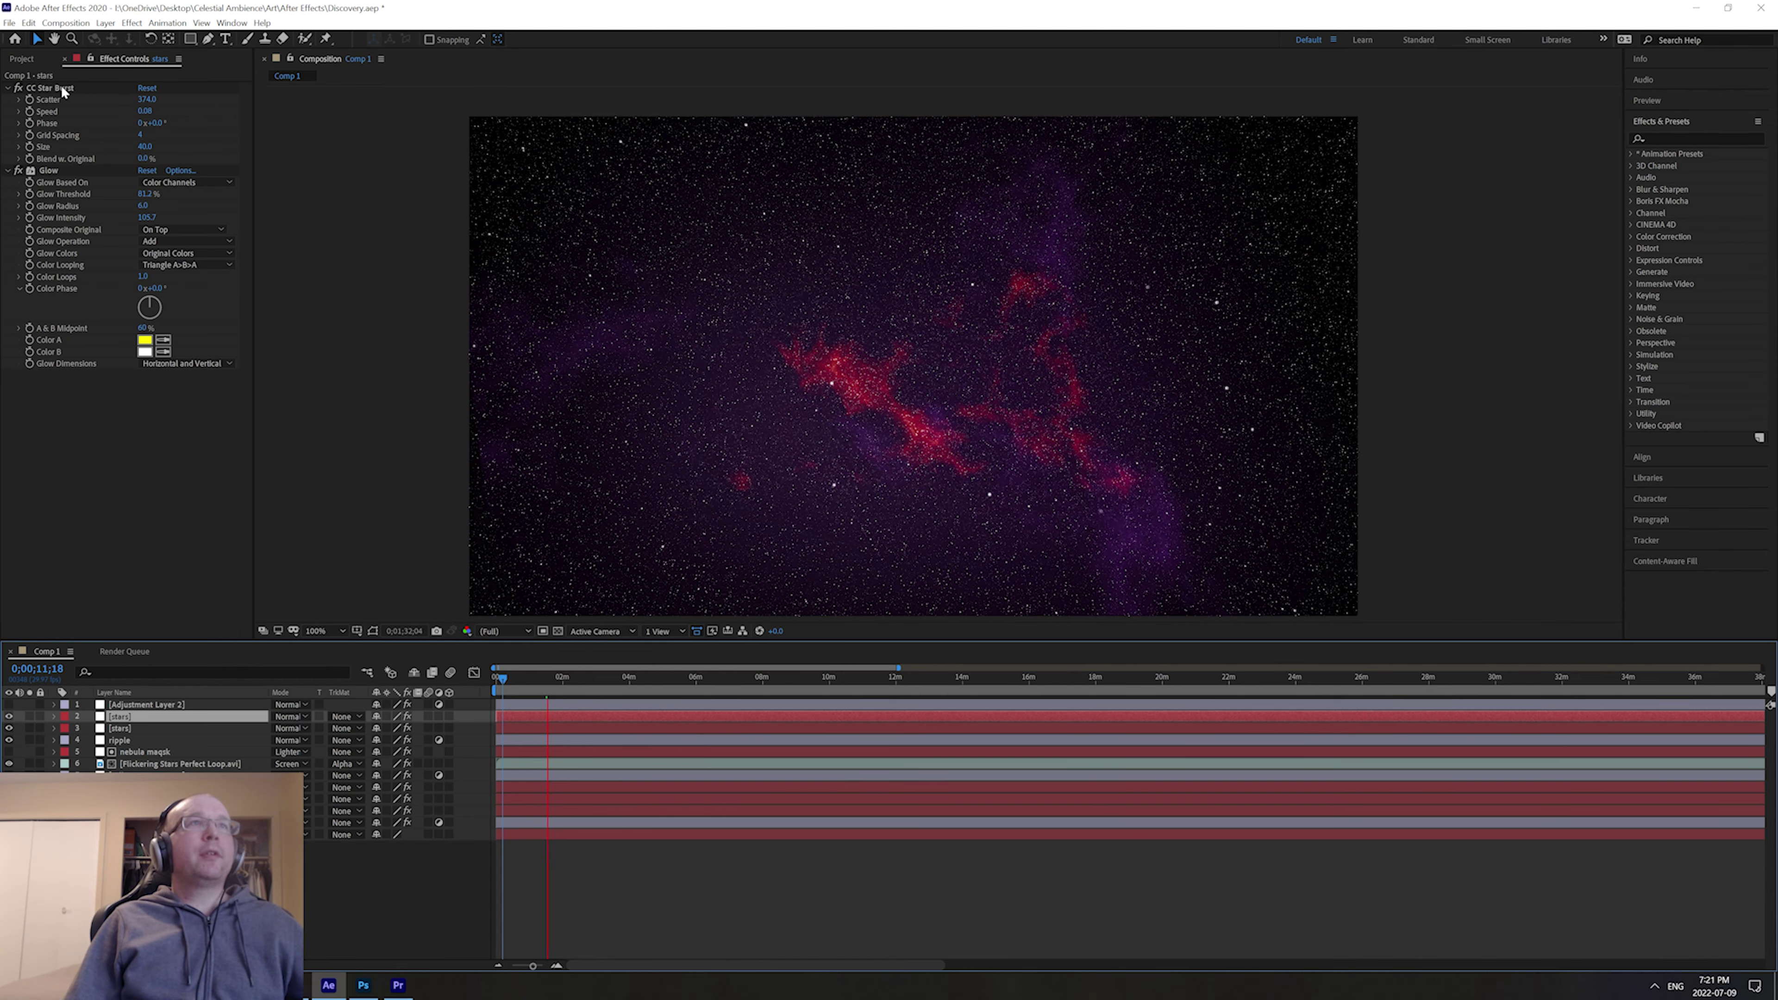
Toggle both stars layers off and on to compare, leave them hidden, and select the ripple layer.
{"action": "left_click", "coordinate": [46, 87]}
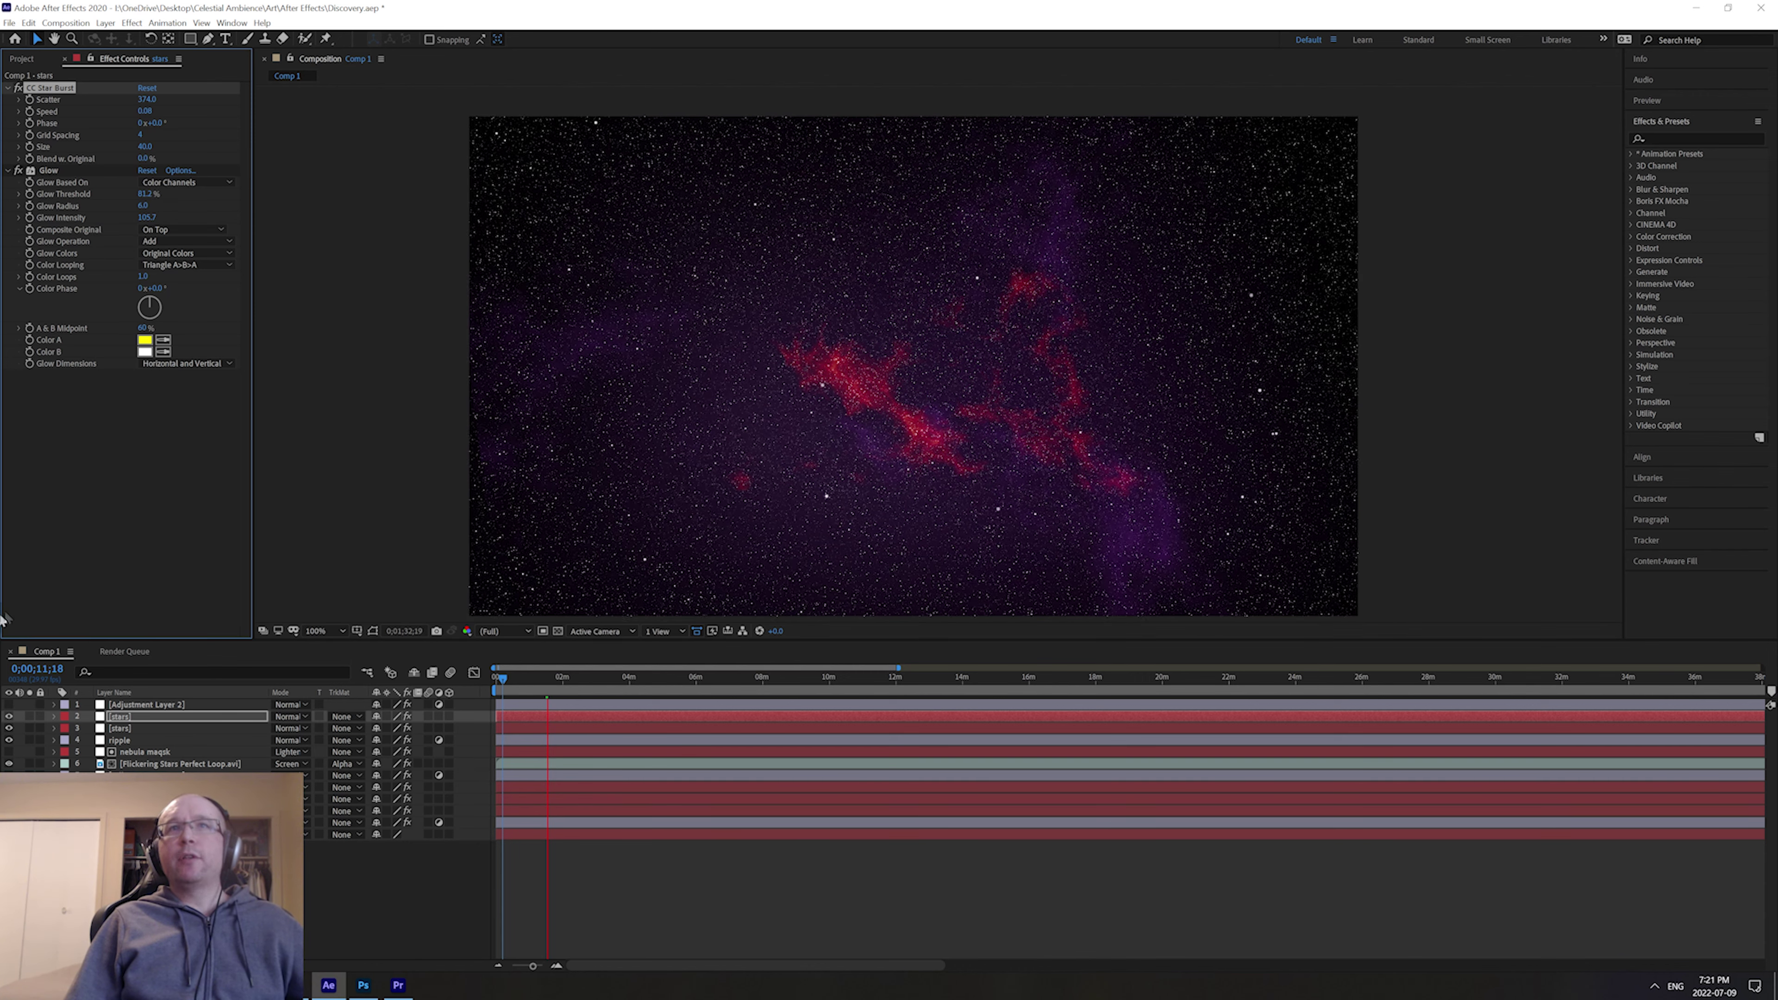
{"action": "left_click", "coordinate": [9, 716]}
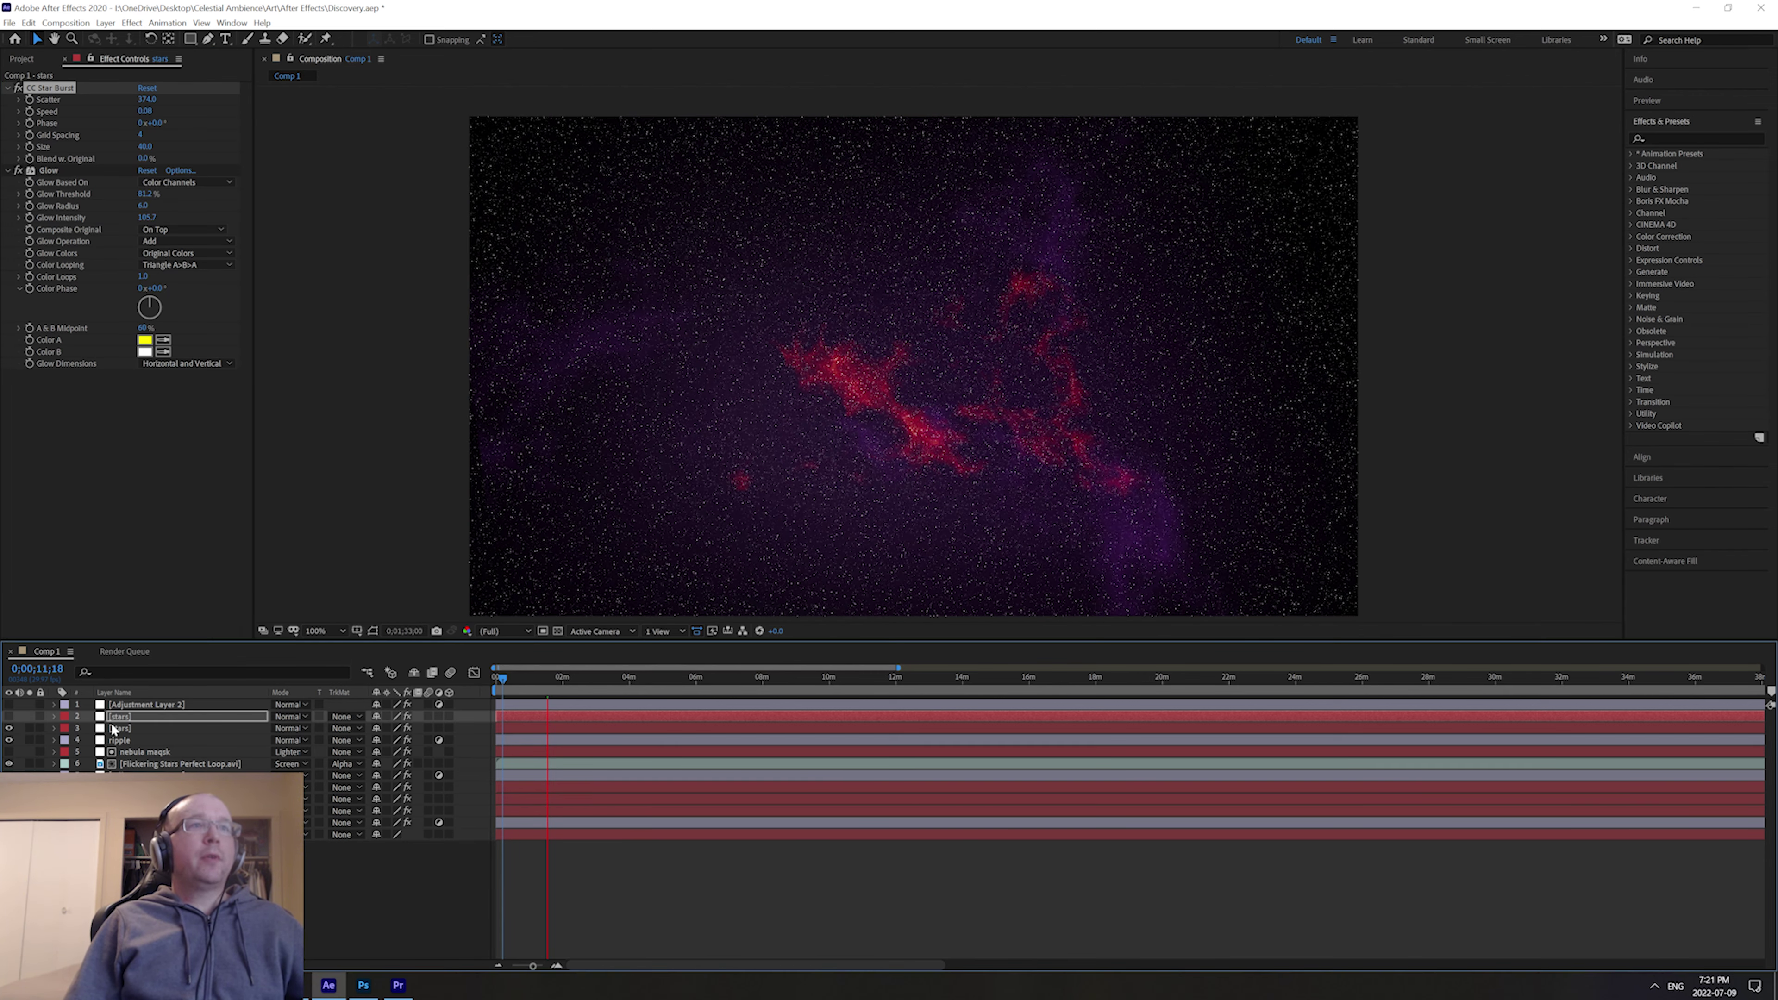
{"action": "left_click", "coordinate": [175, 728]}
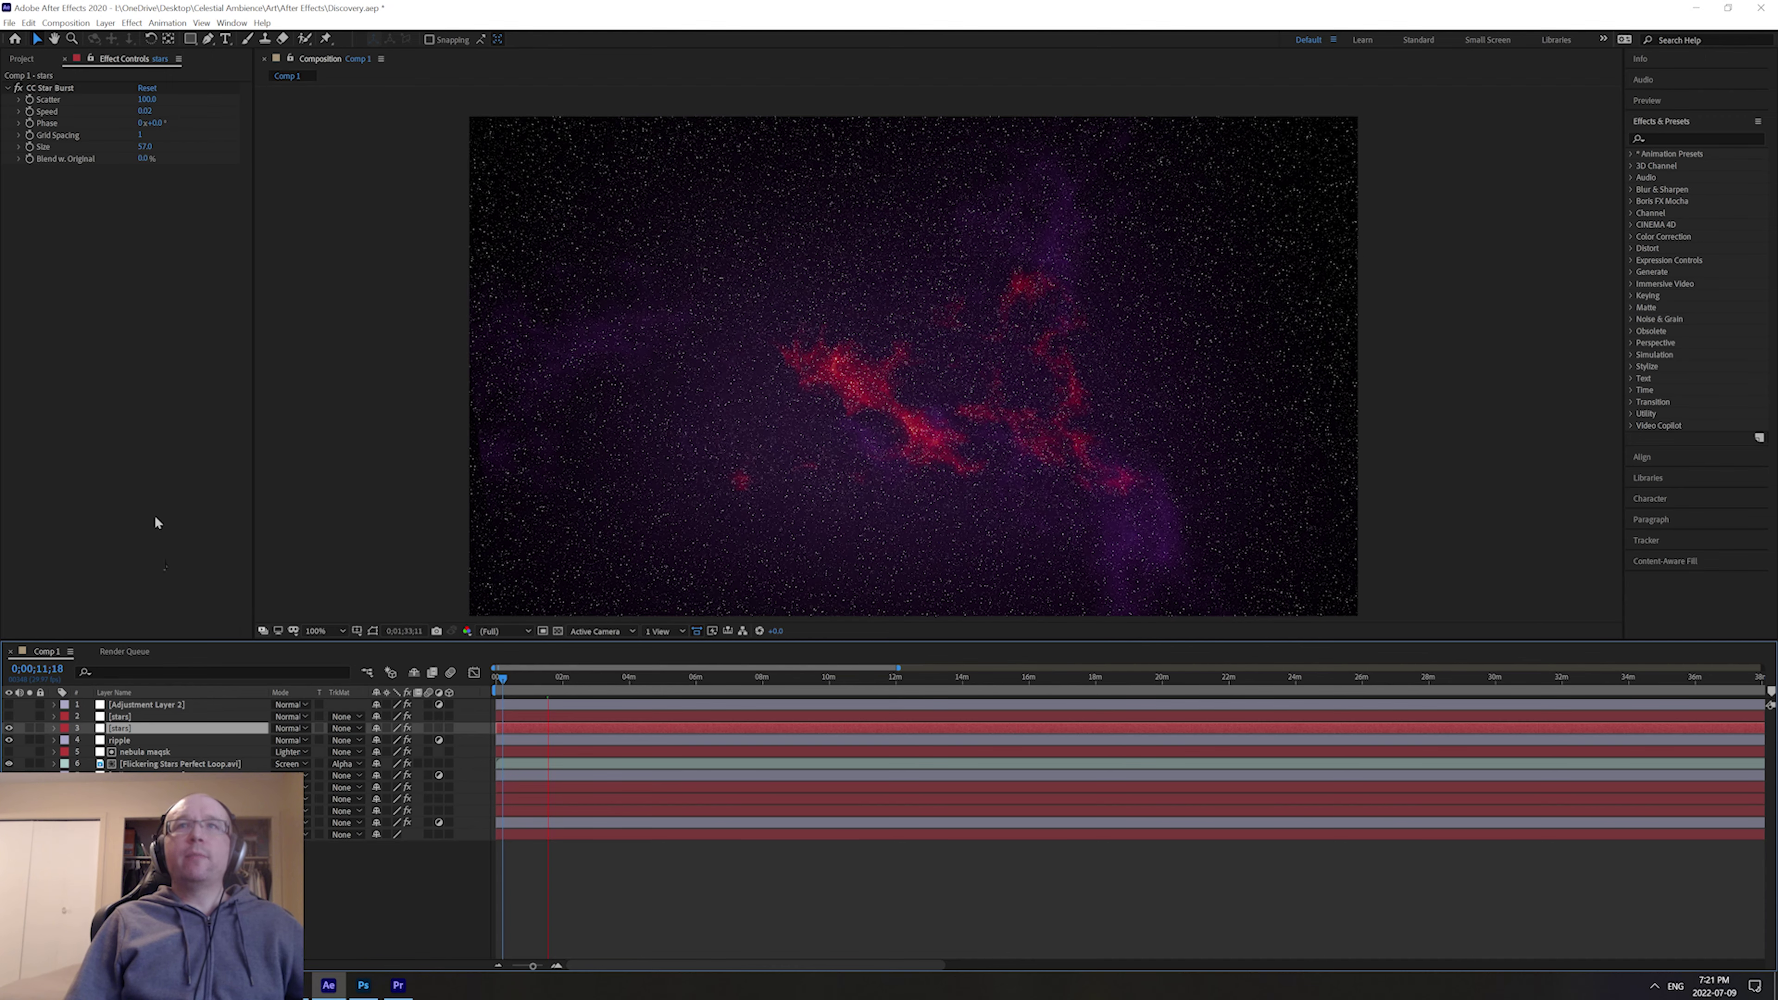
{"action": "left_click", "coordinate": [9, 728]}
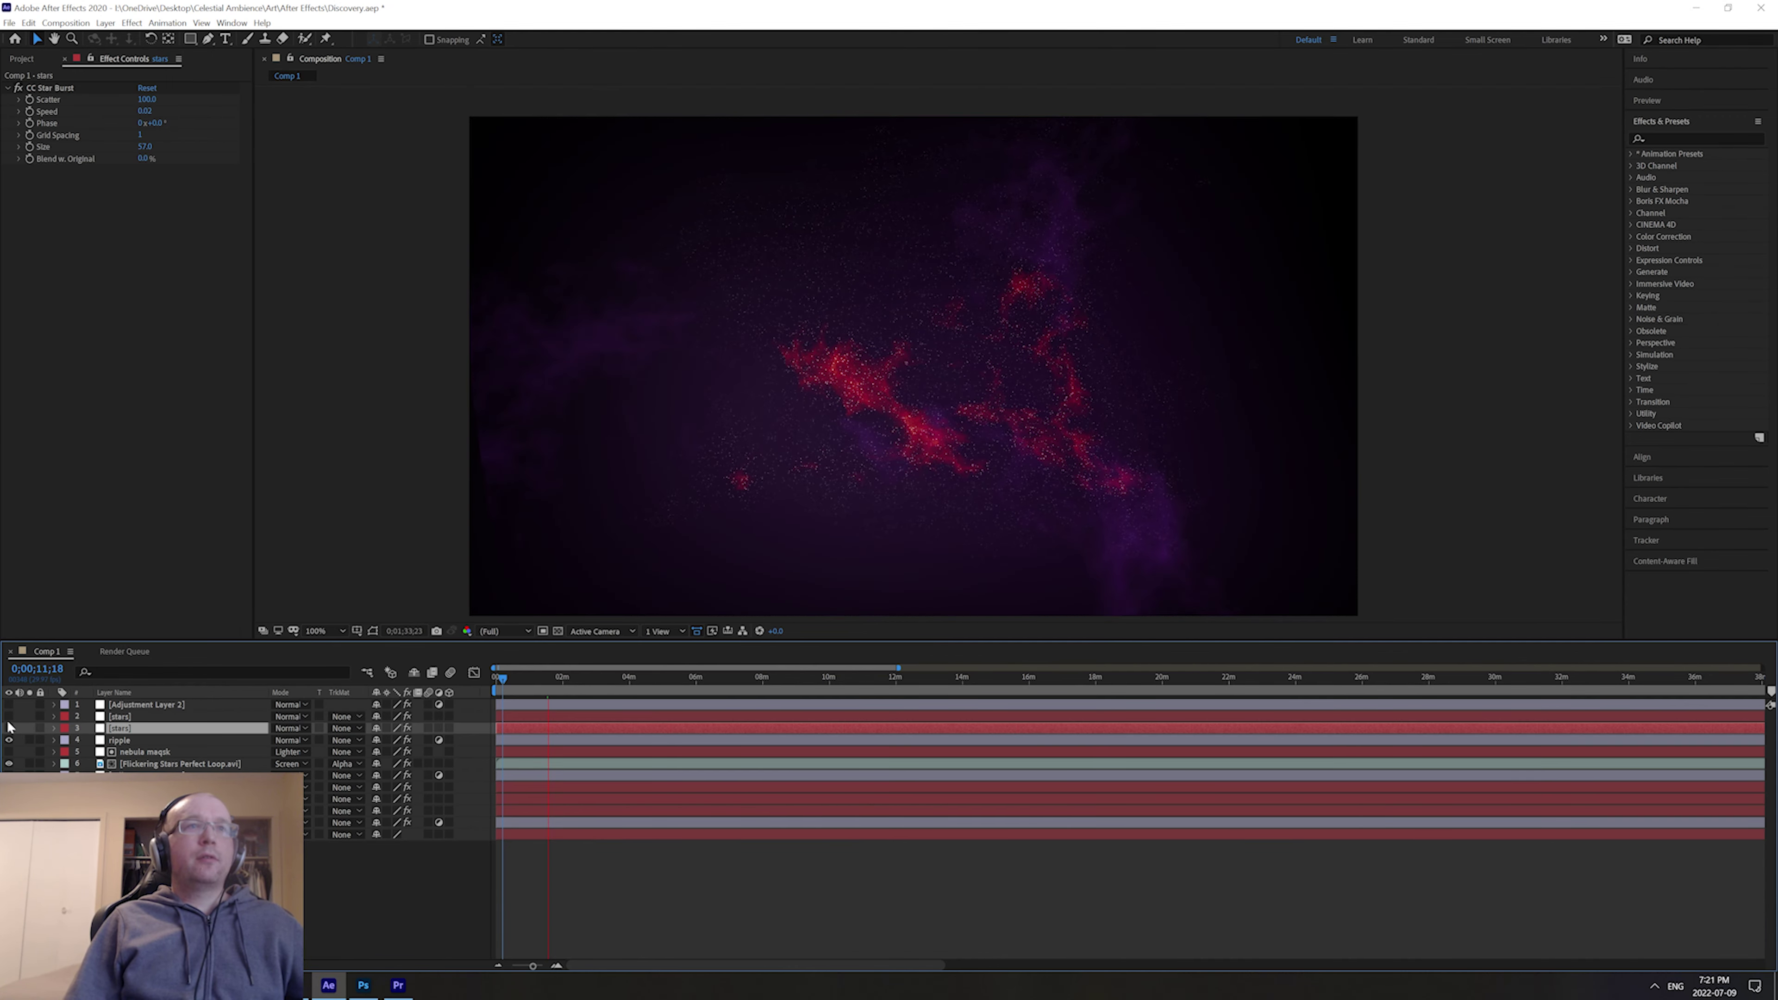
{"action": "left_click", "coordinate": [8, 716]}
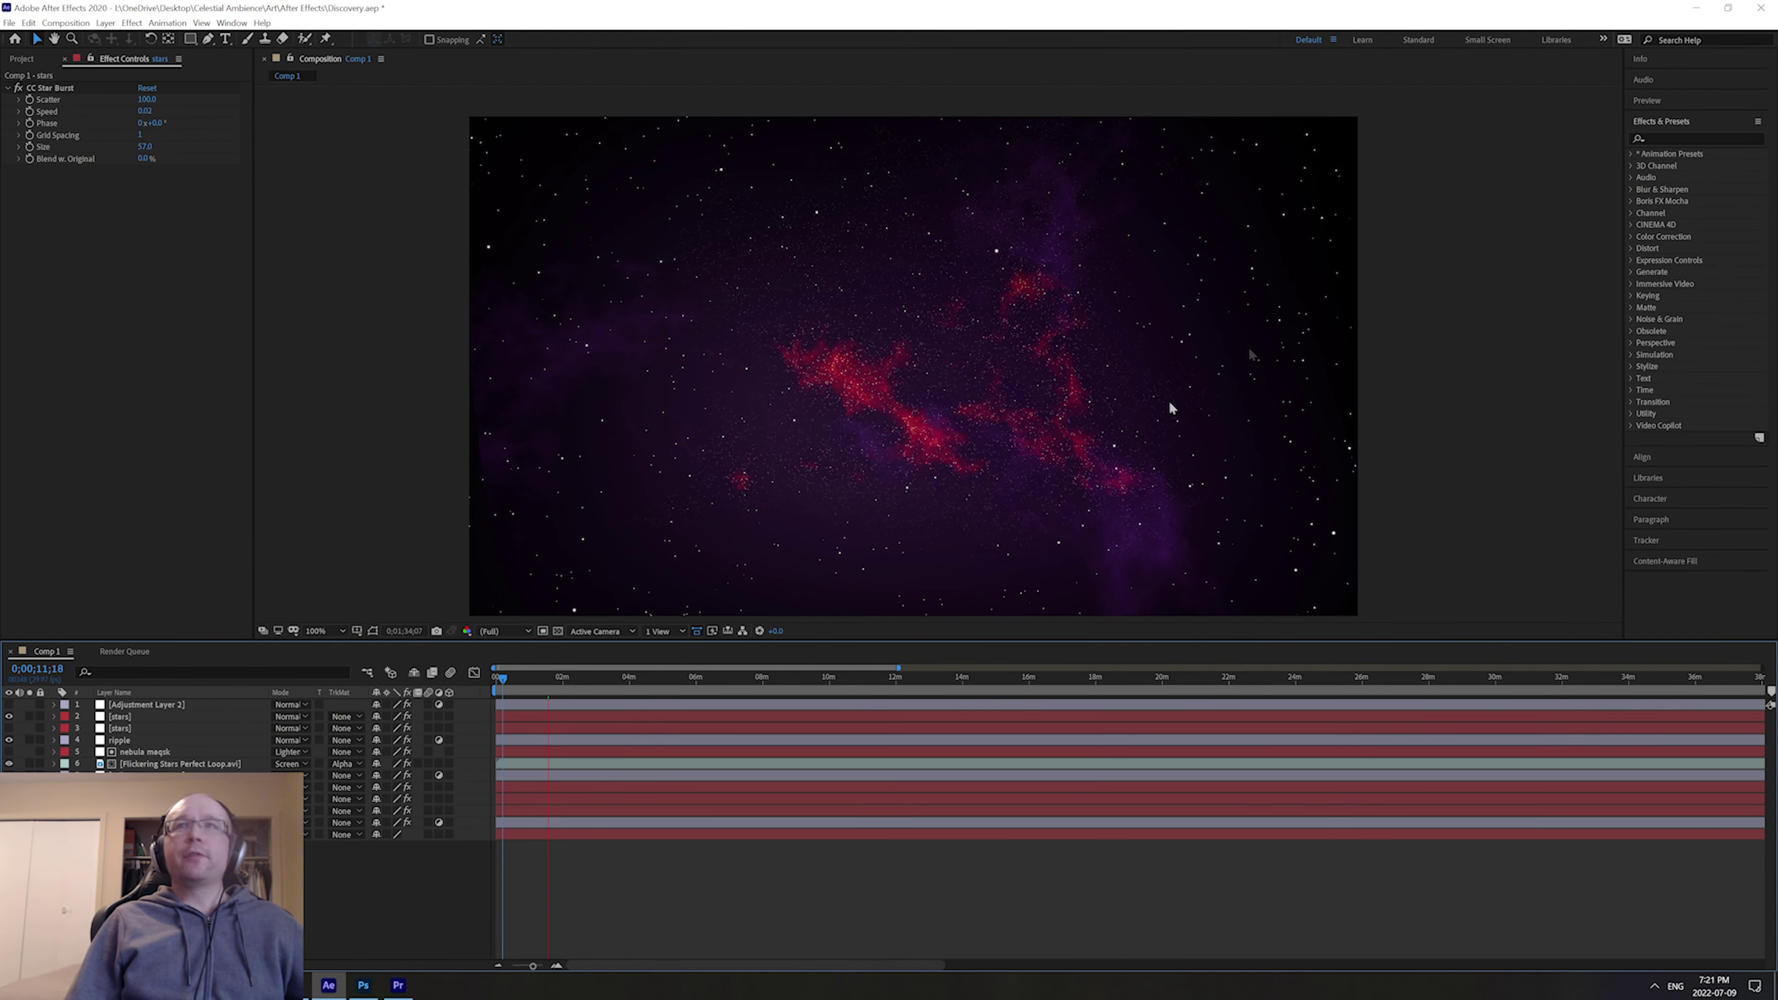
{"action": "left_click", "coordinate": [9, 740]}
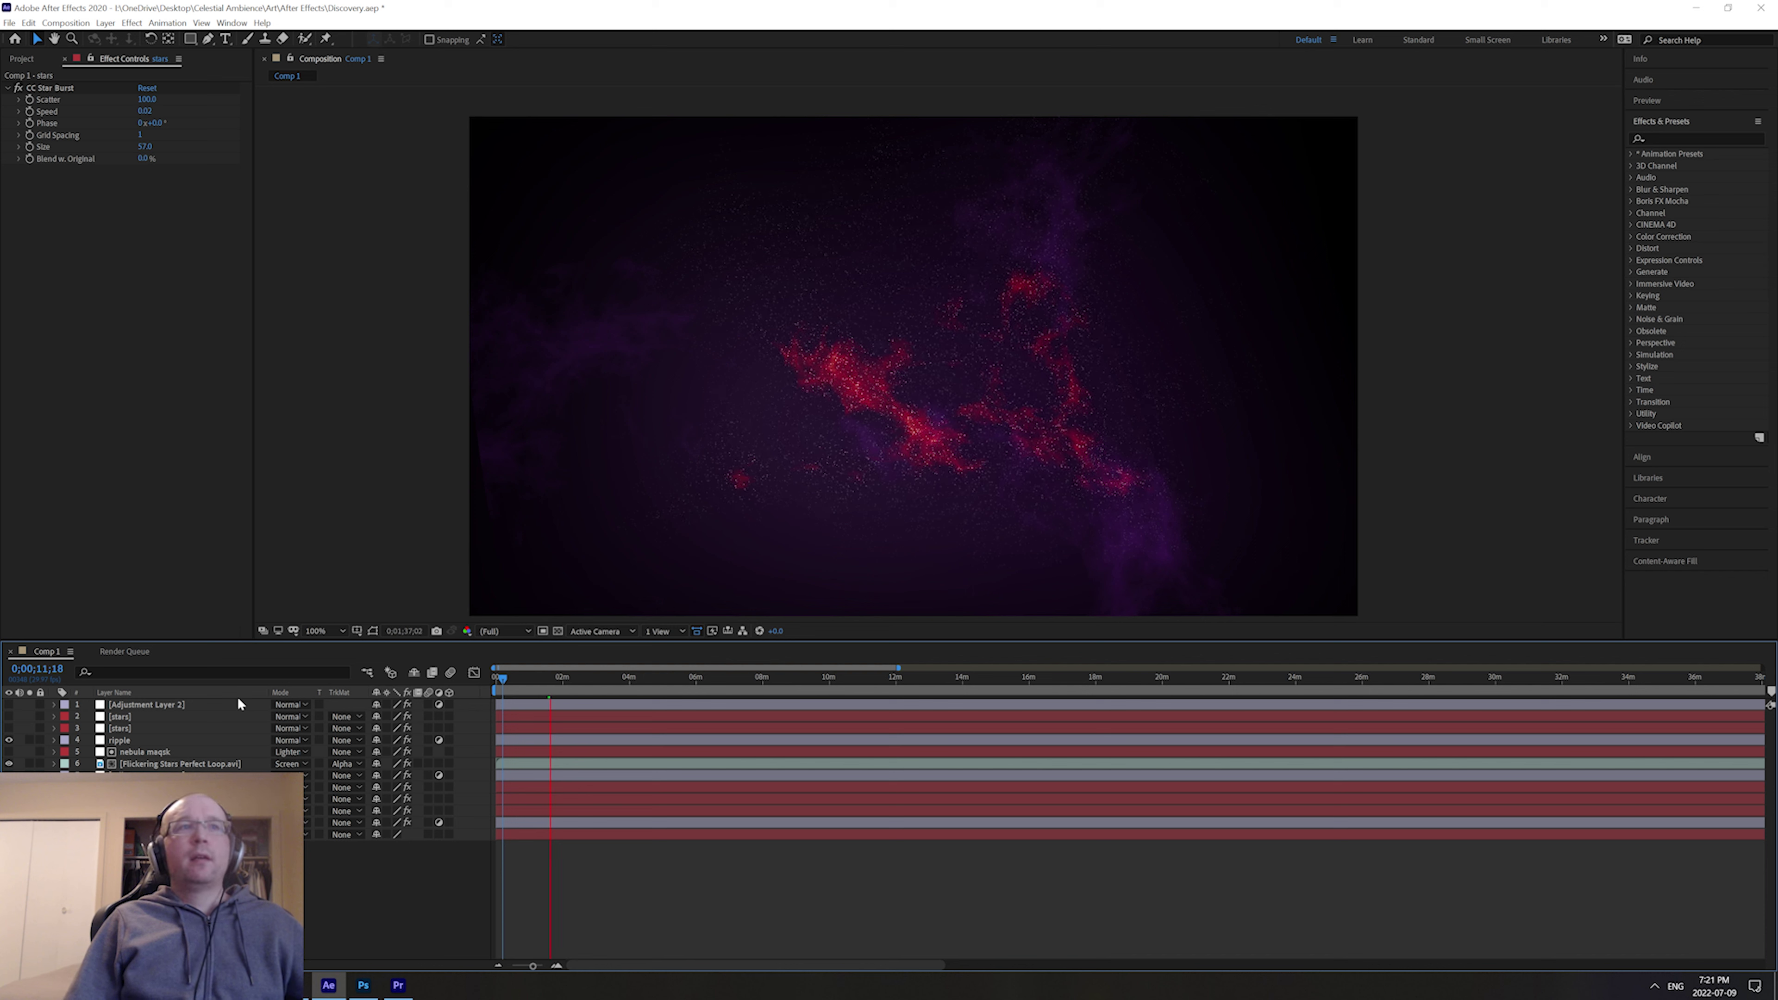
{"action": "left_click", "coordinate": [115, 742]}
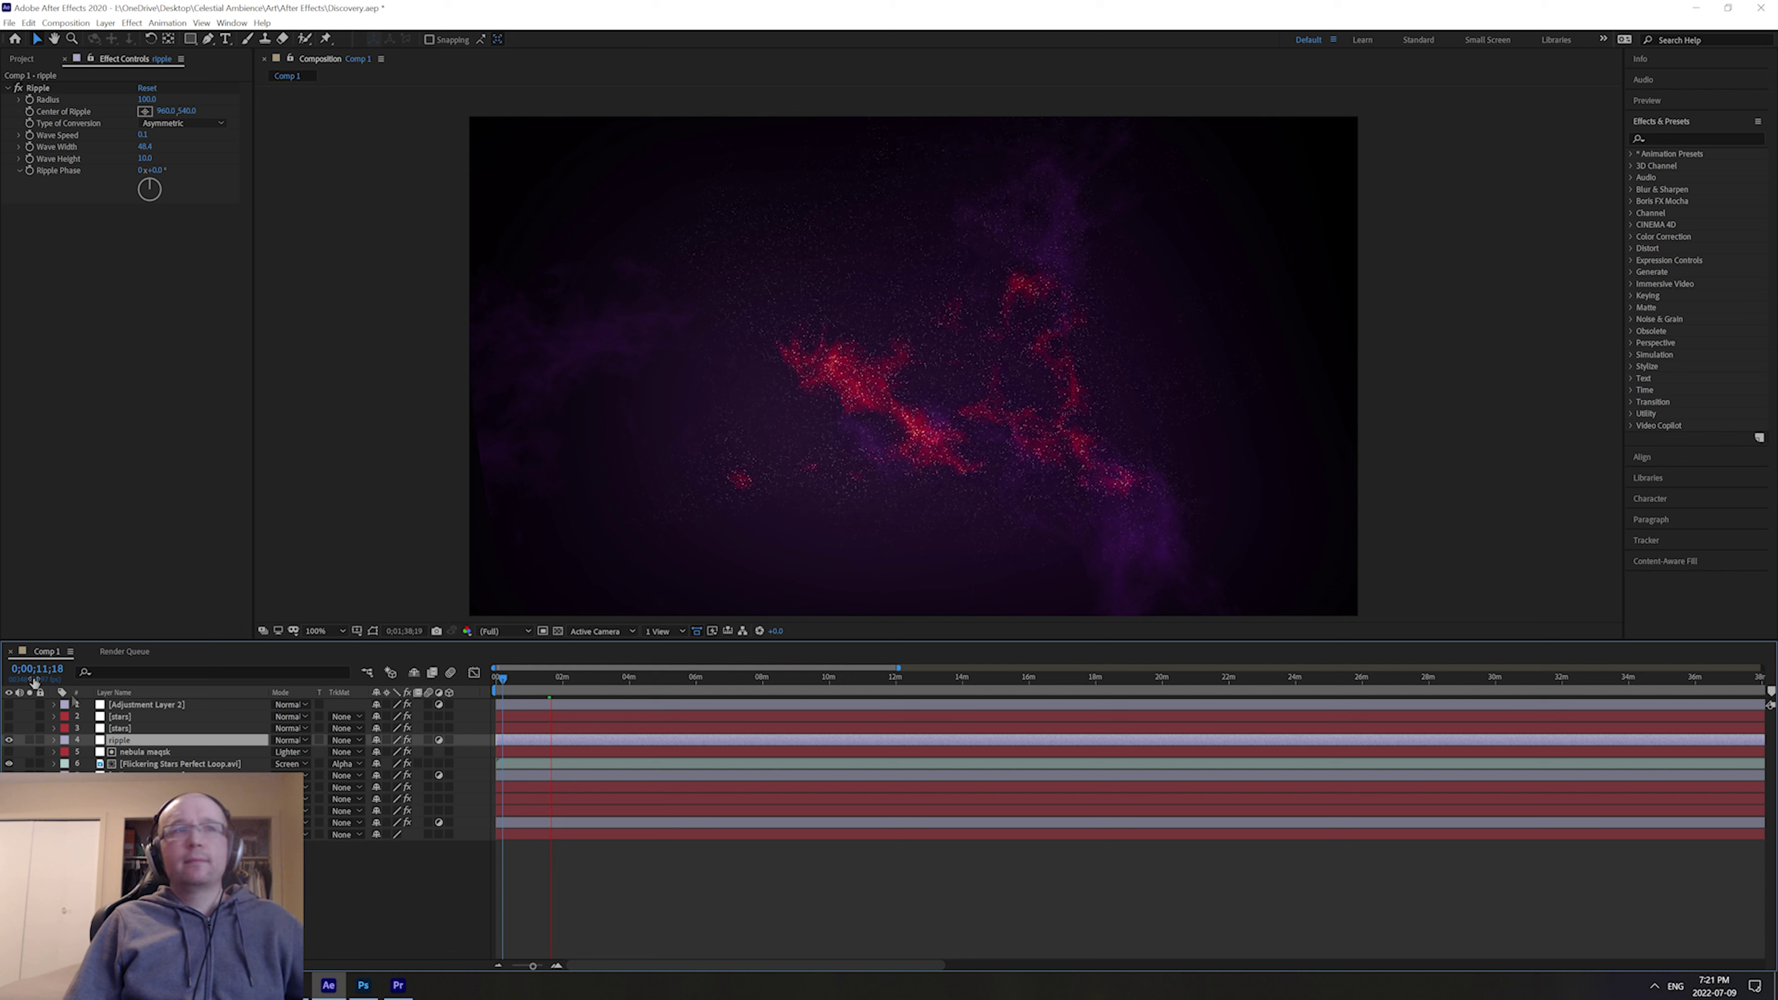
Hide Flickering Stars and inspect the nebula's Fractal Noise and Tritone and the glow layer's effects.
{"action": "left_click", "coordinate": [8, 765]}
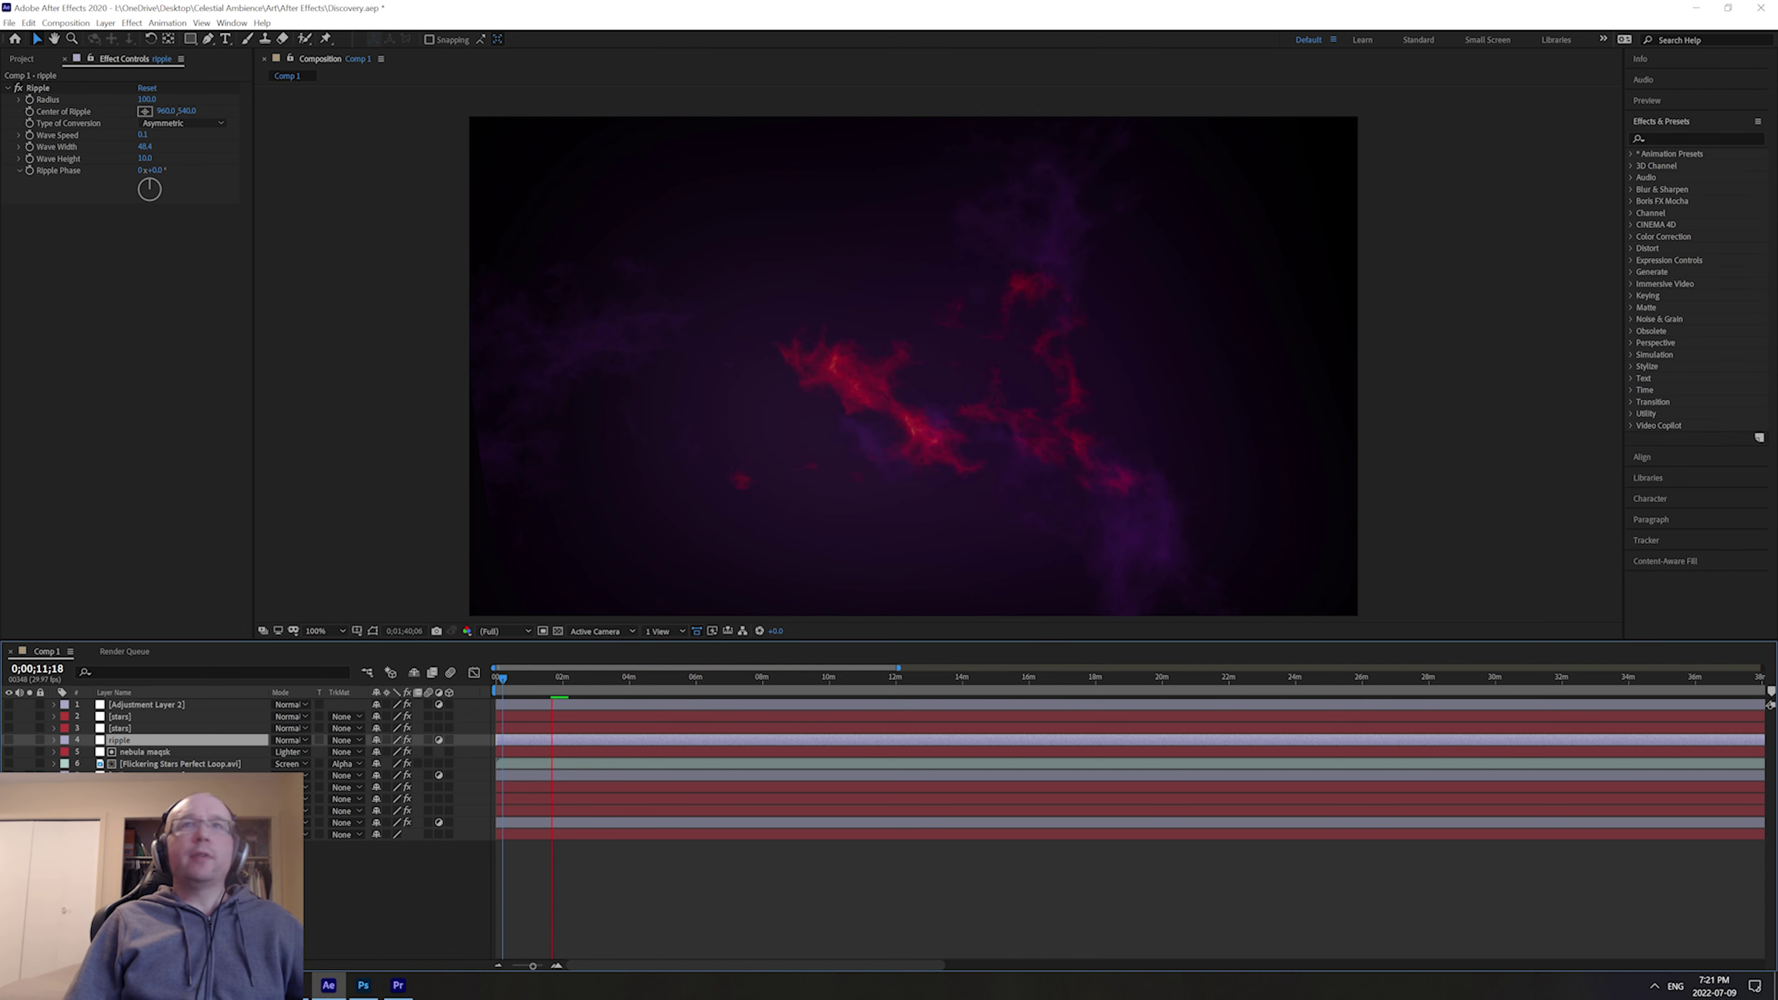
{"action": "left_click", "coordinate": [175, 787]}
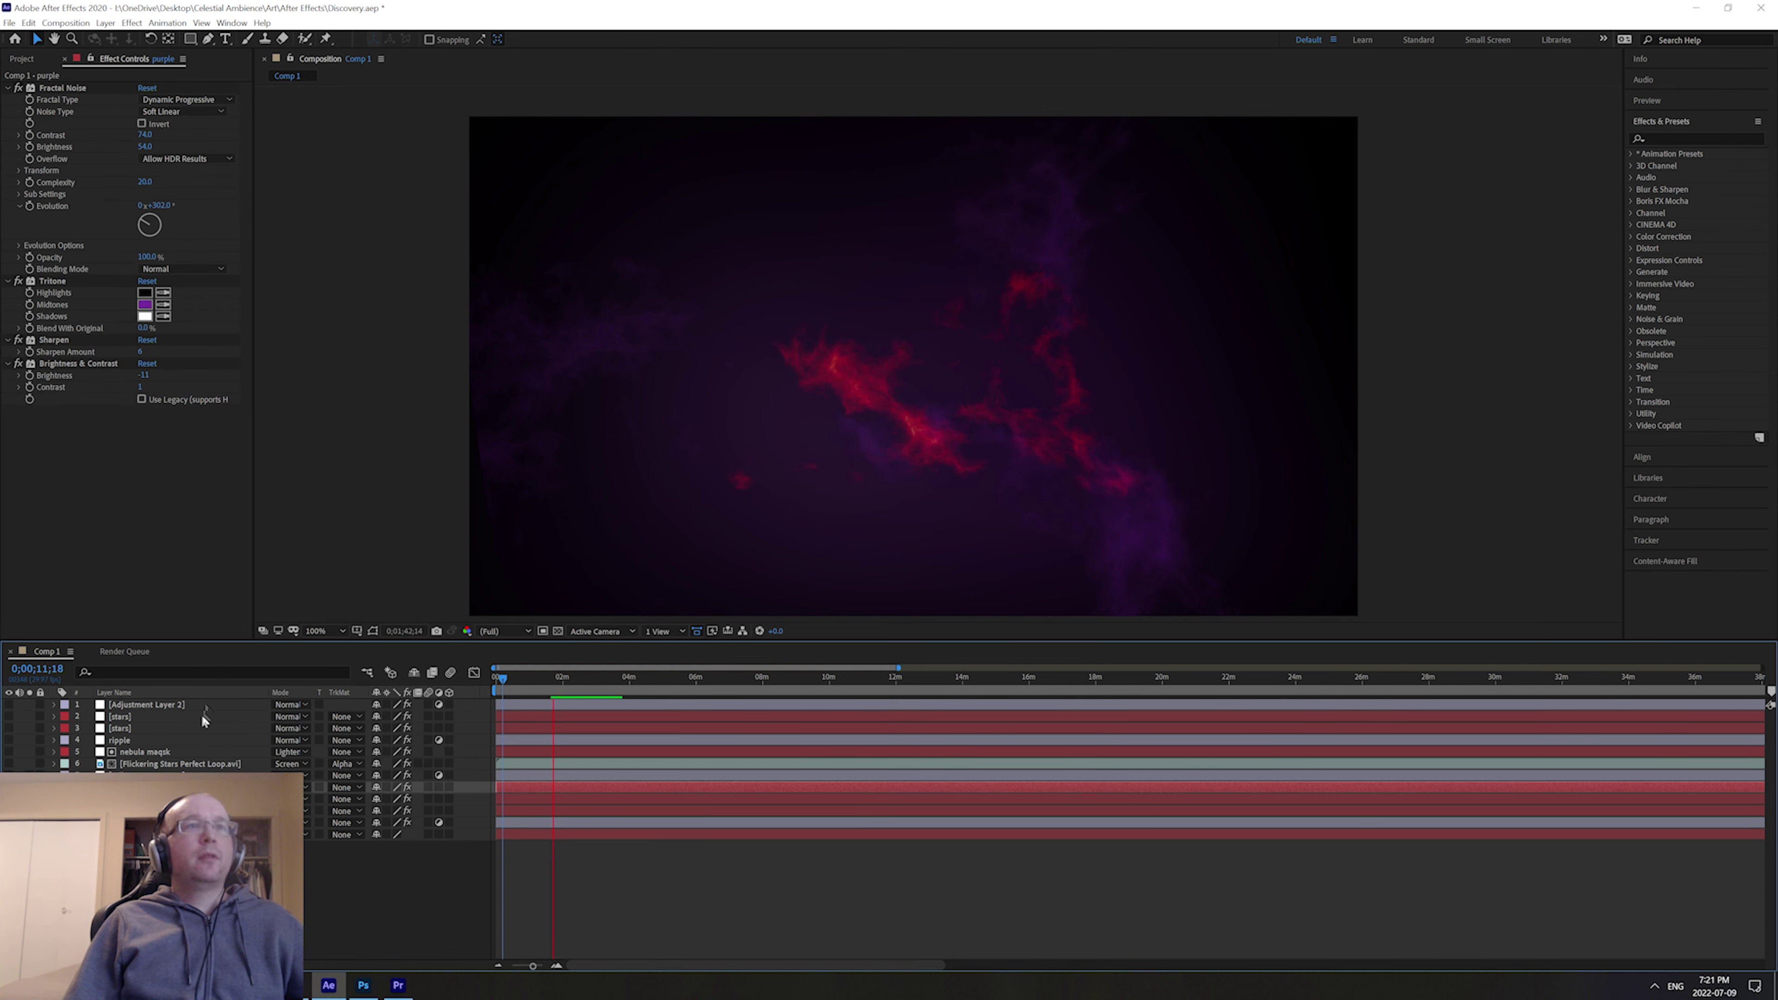
{"action": "left_click", "coordinate": [74, 92]}
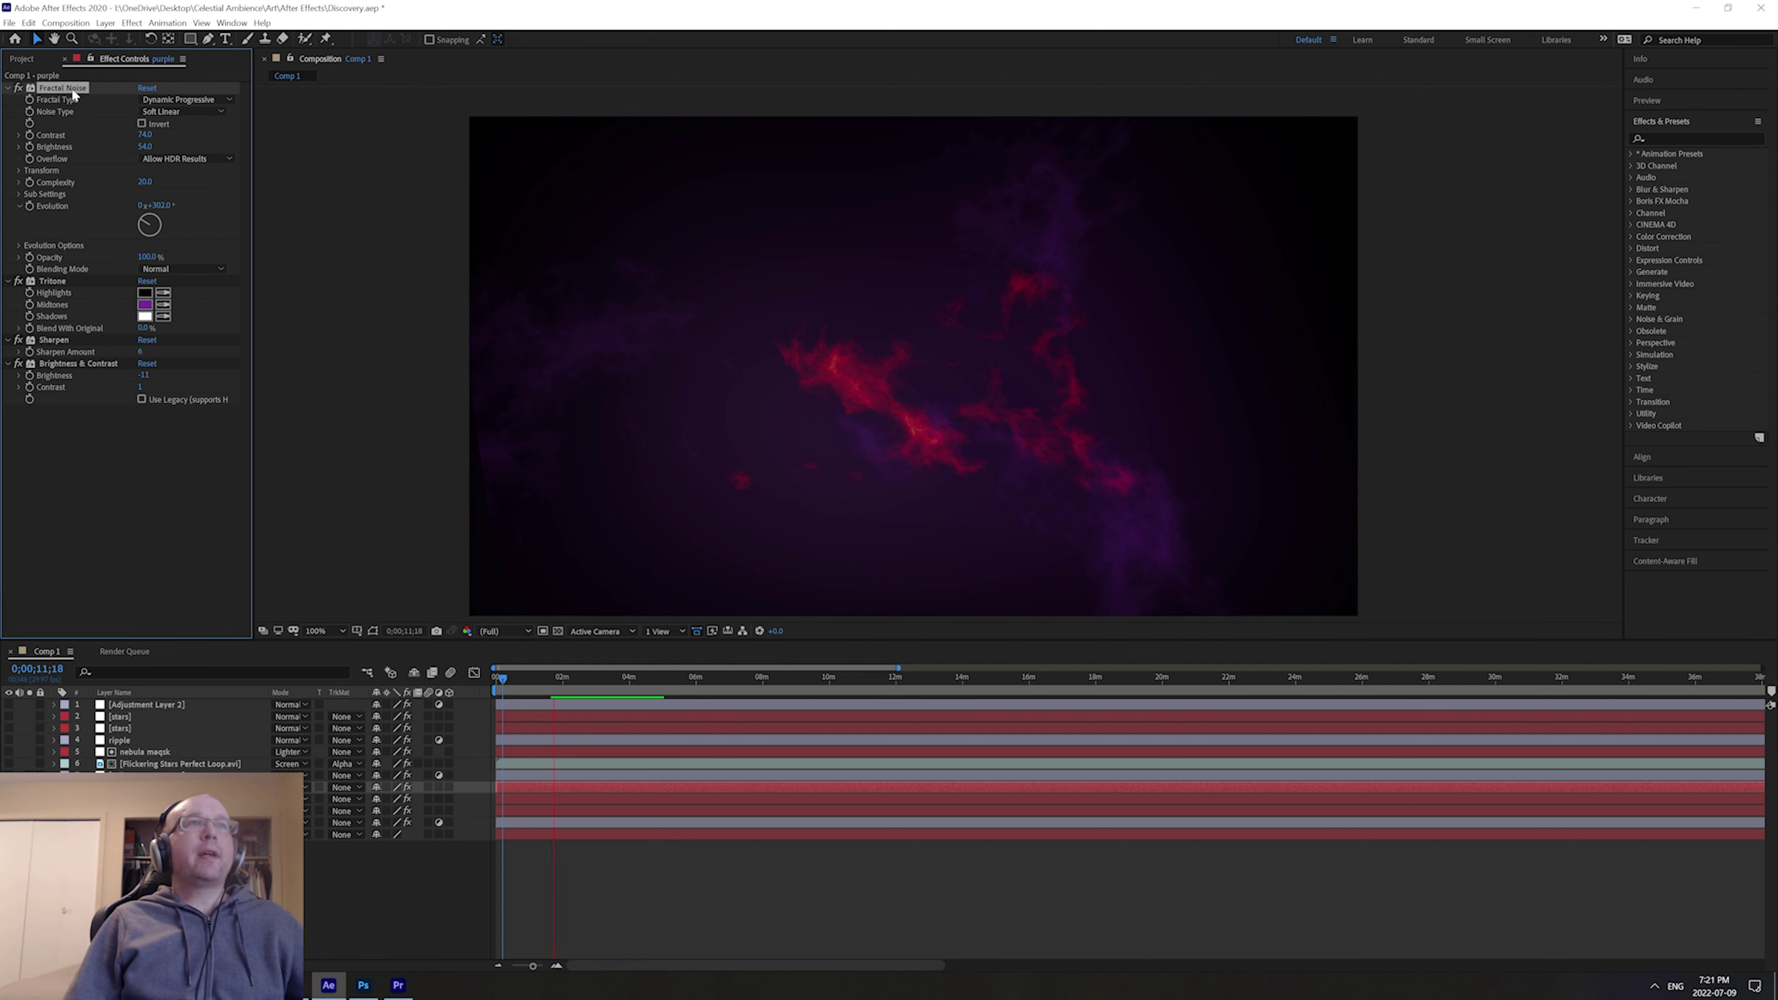
{"action": "left_click", "coordinate": [52, 282]}
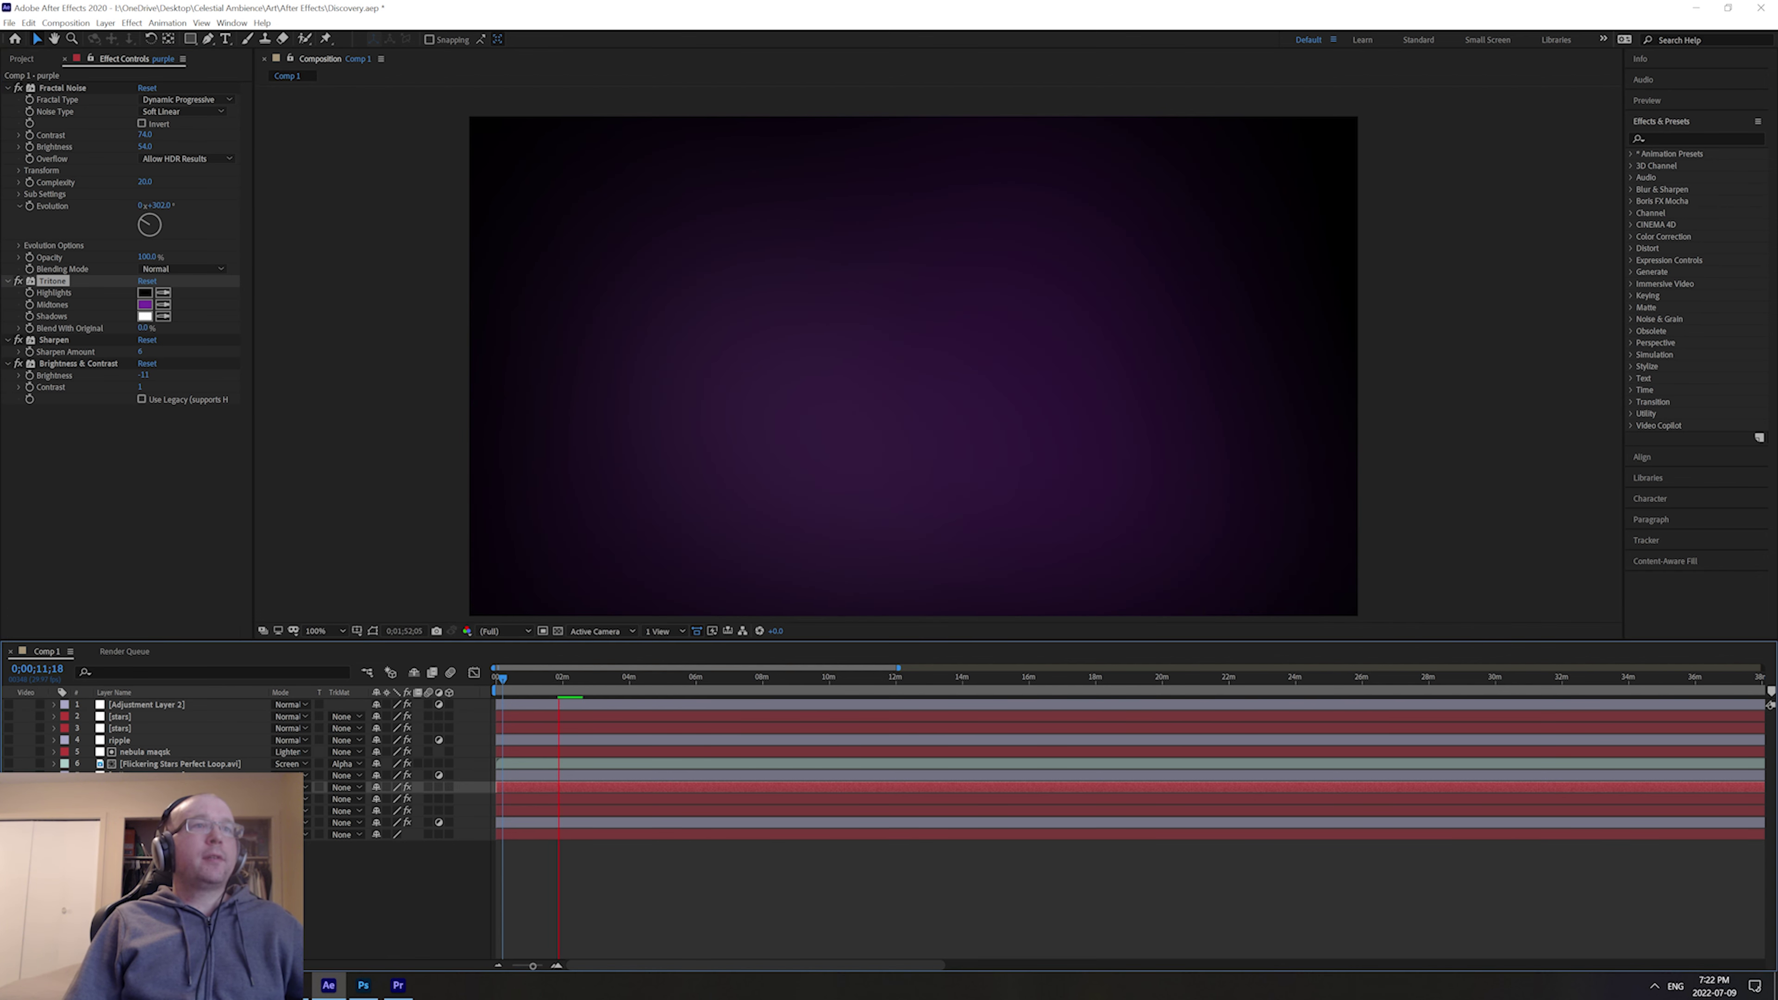
{"action": "left_click", "coordinate": [140, 810]}
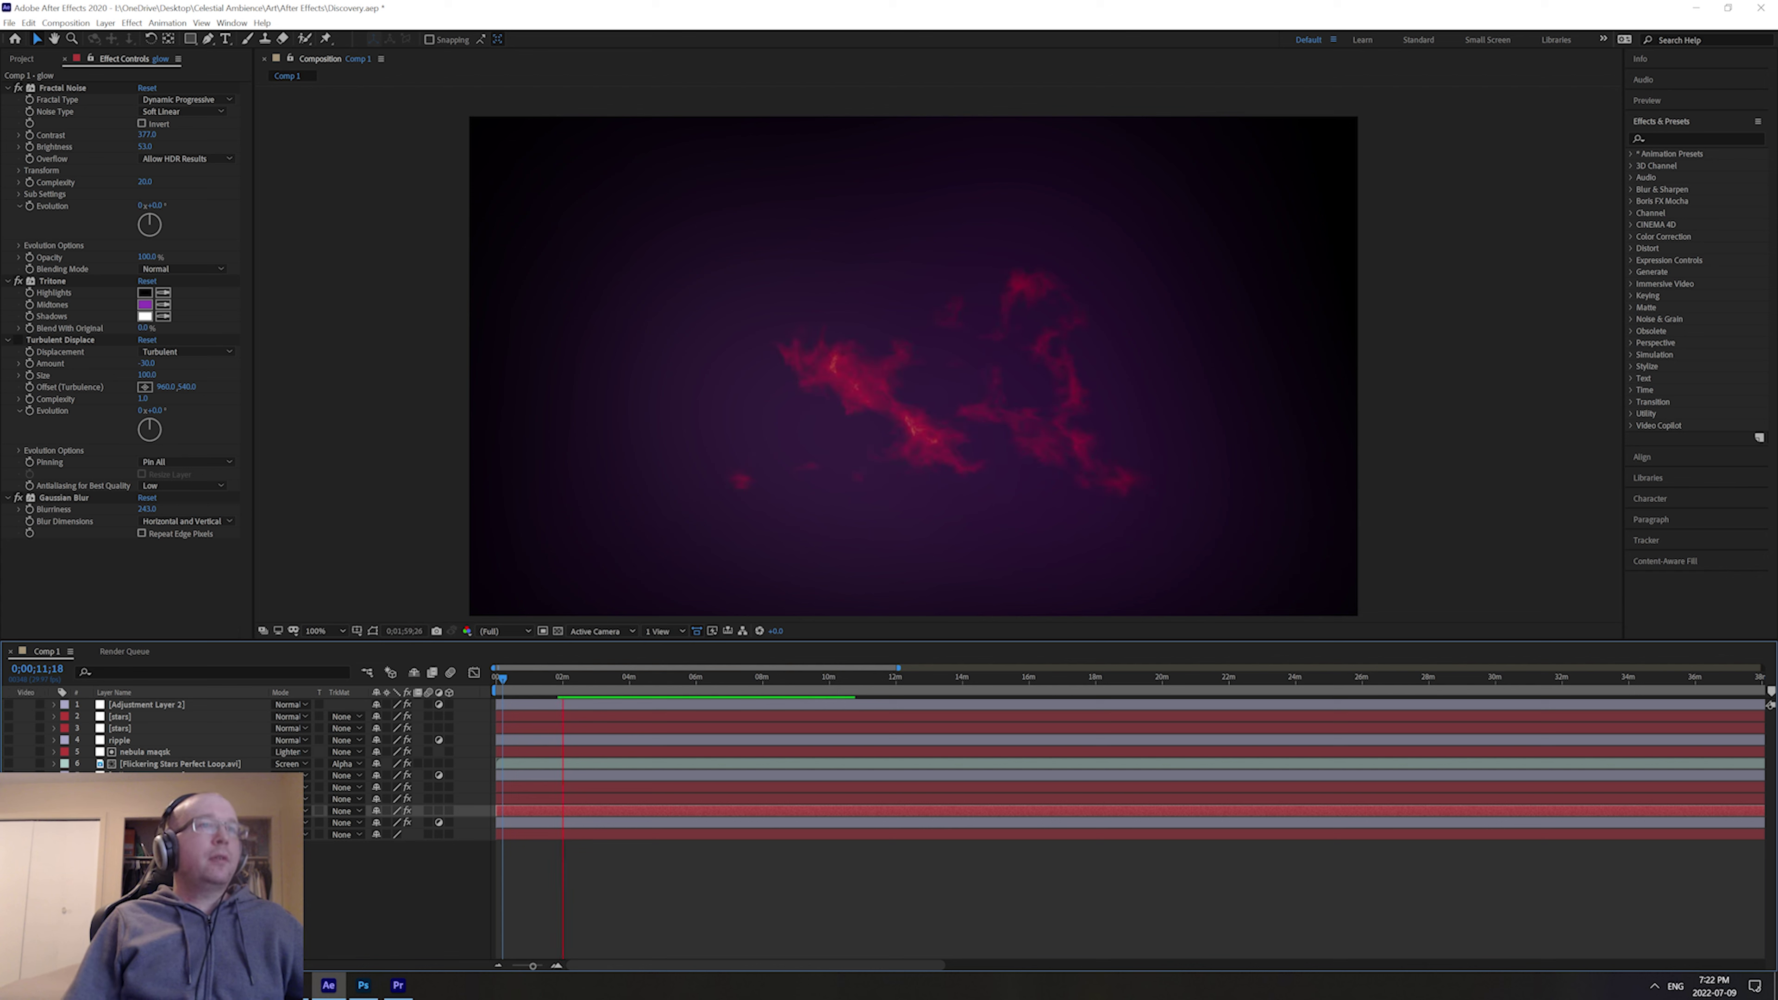
Turn the Flickering Stars, ripple and both stars layers back on.
{"action": "left_click", "coordinate": [8, 764]}
{"action": "left_click", "coordinate": [9, 739]}
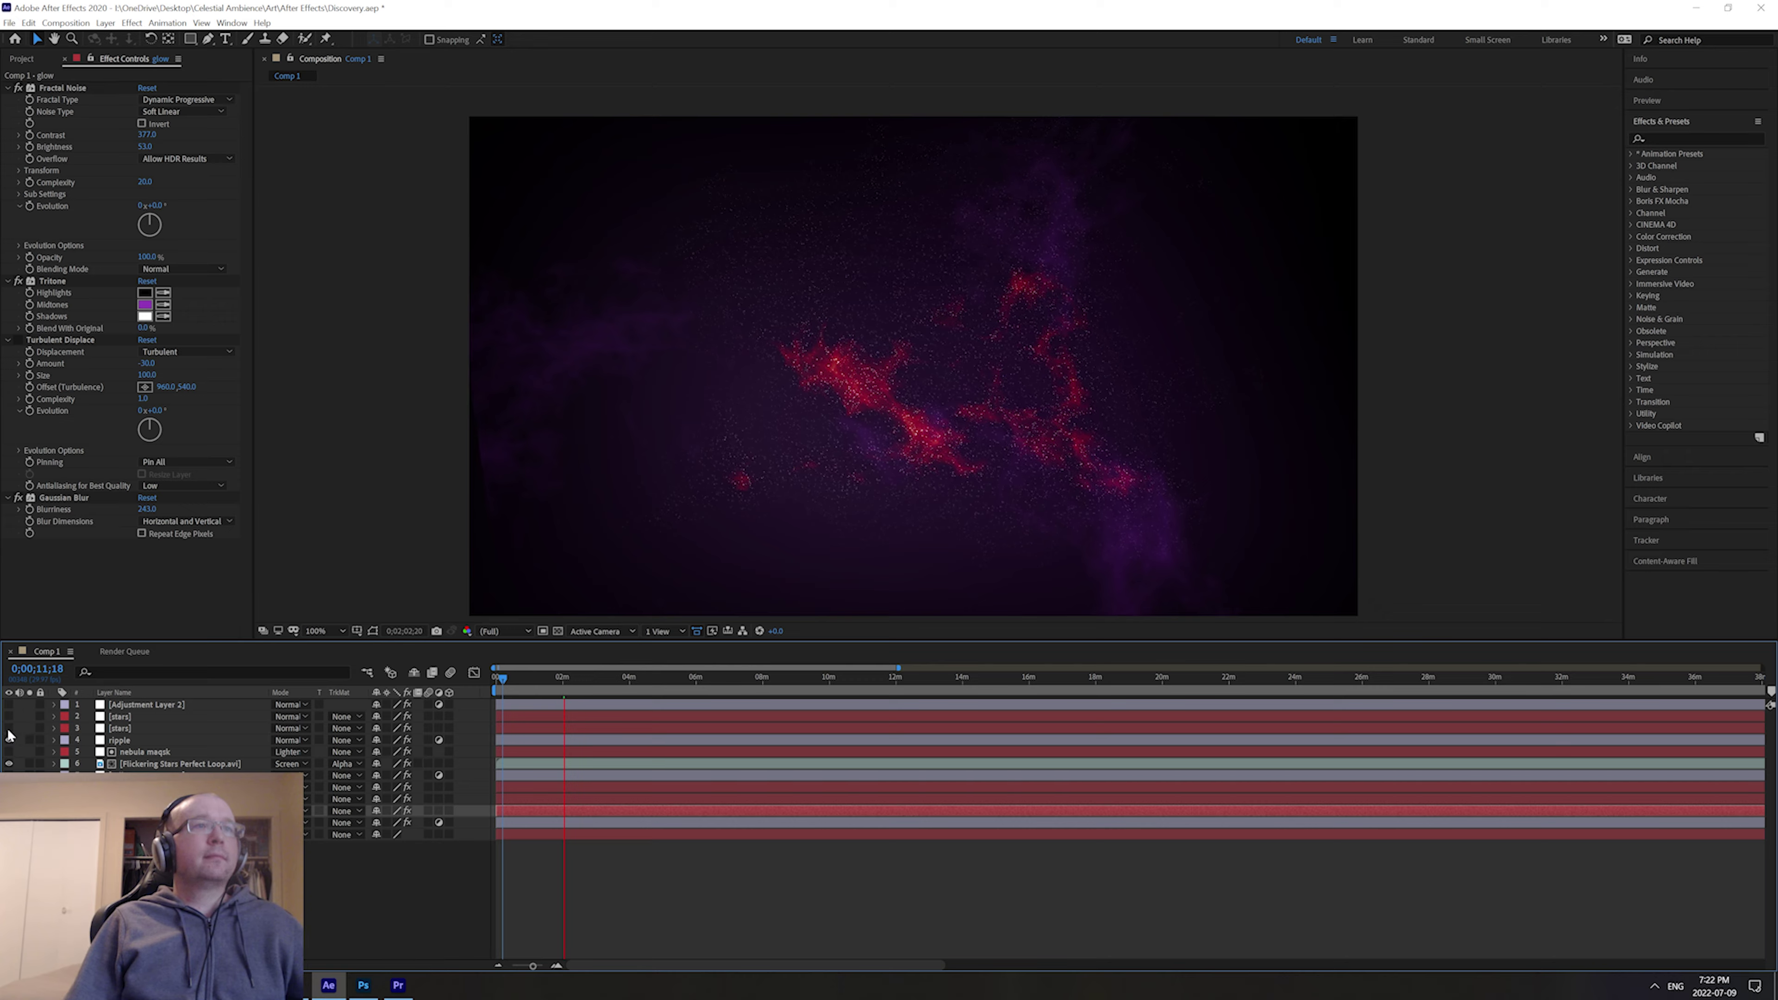
{"action": "left_click_drag", "start_coordinate": [9, 728], "coordinate": [9, 716]}
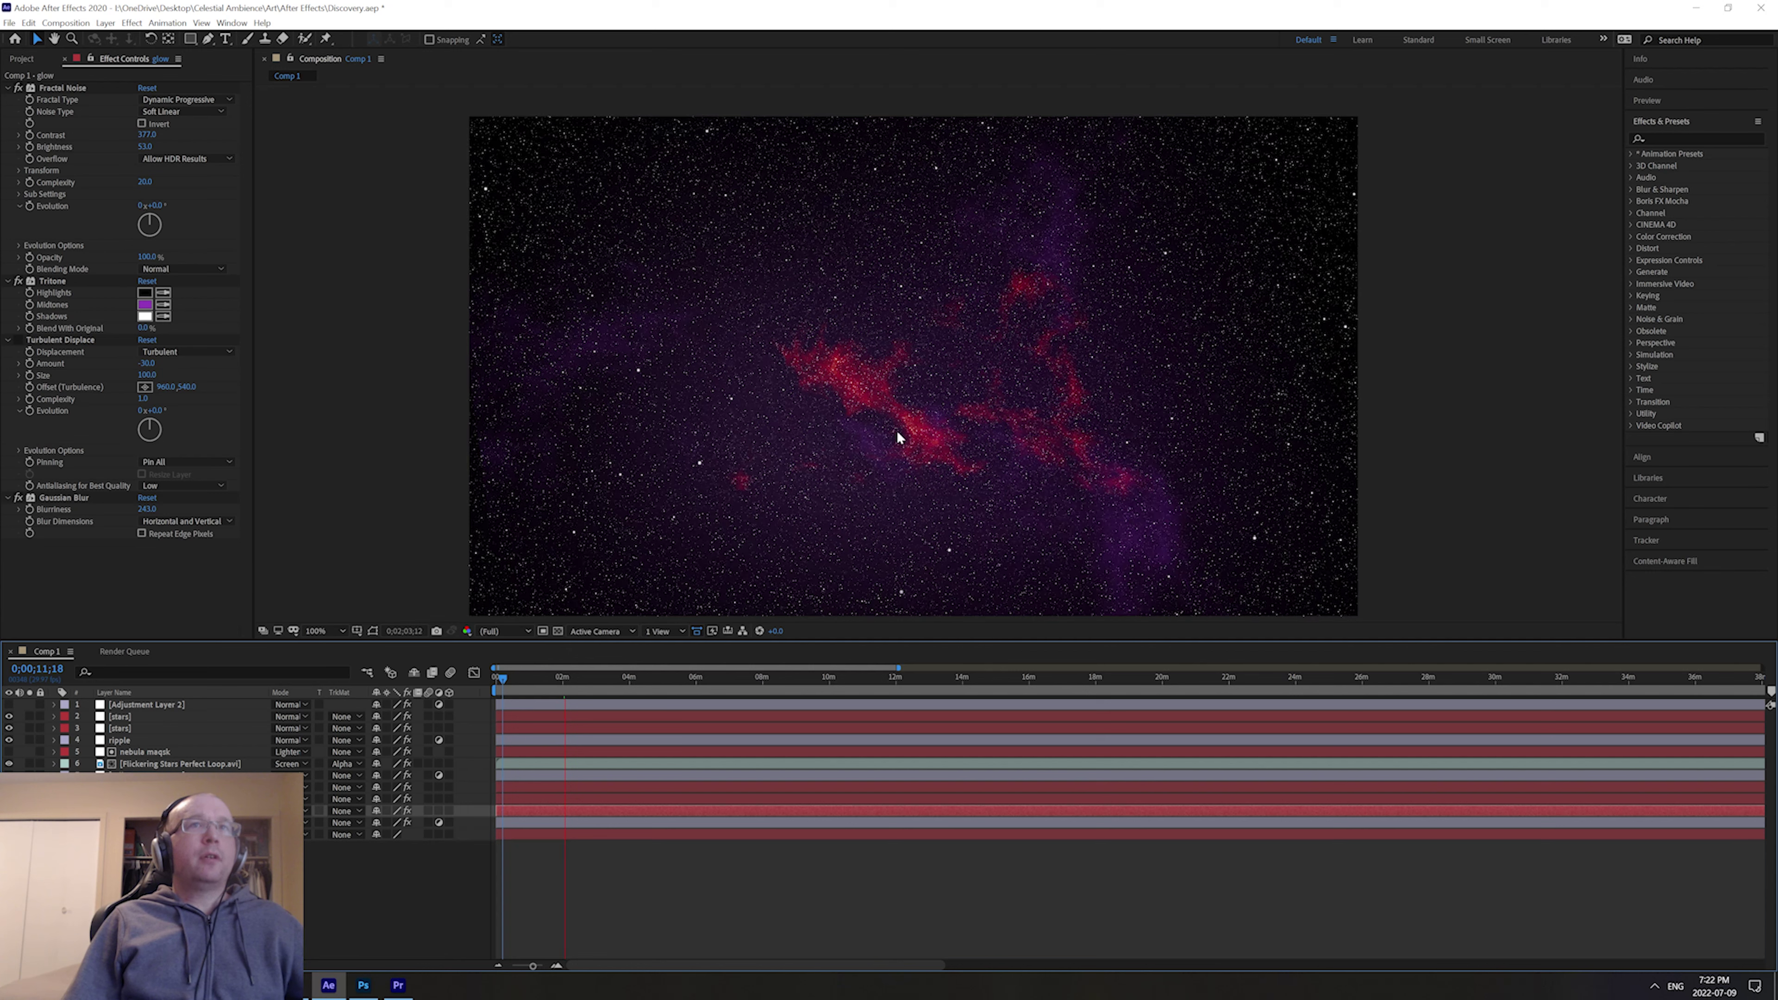
On Adjustment Layer 2, restart the preview and enable CC Light Burst 2.5 for radial streaks.
{"action": "left_click", "coordinate": [130, 705]}
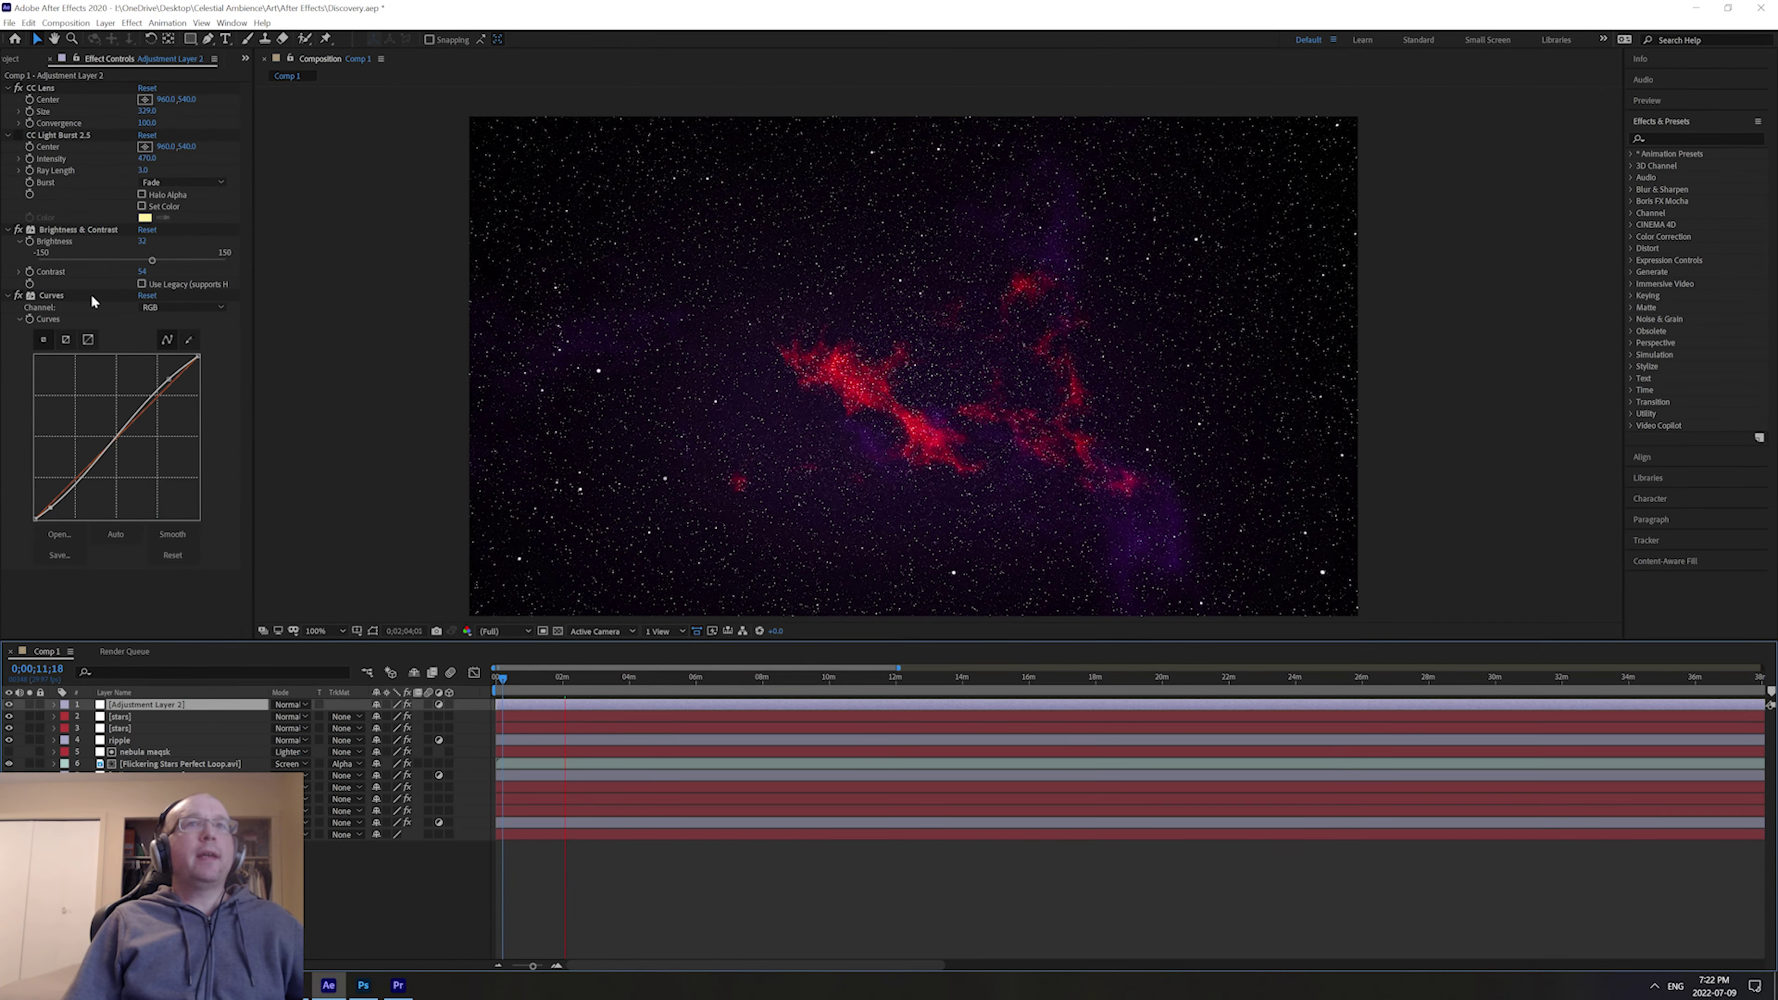
{"action": "left_click", "coordinate": [44, 90]}
{"action": "key", "text": "space"}
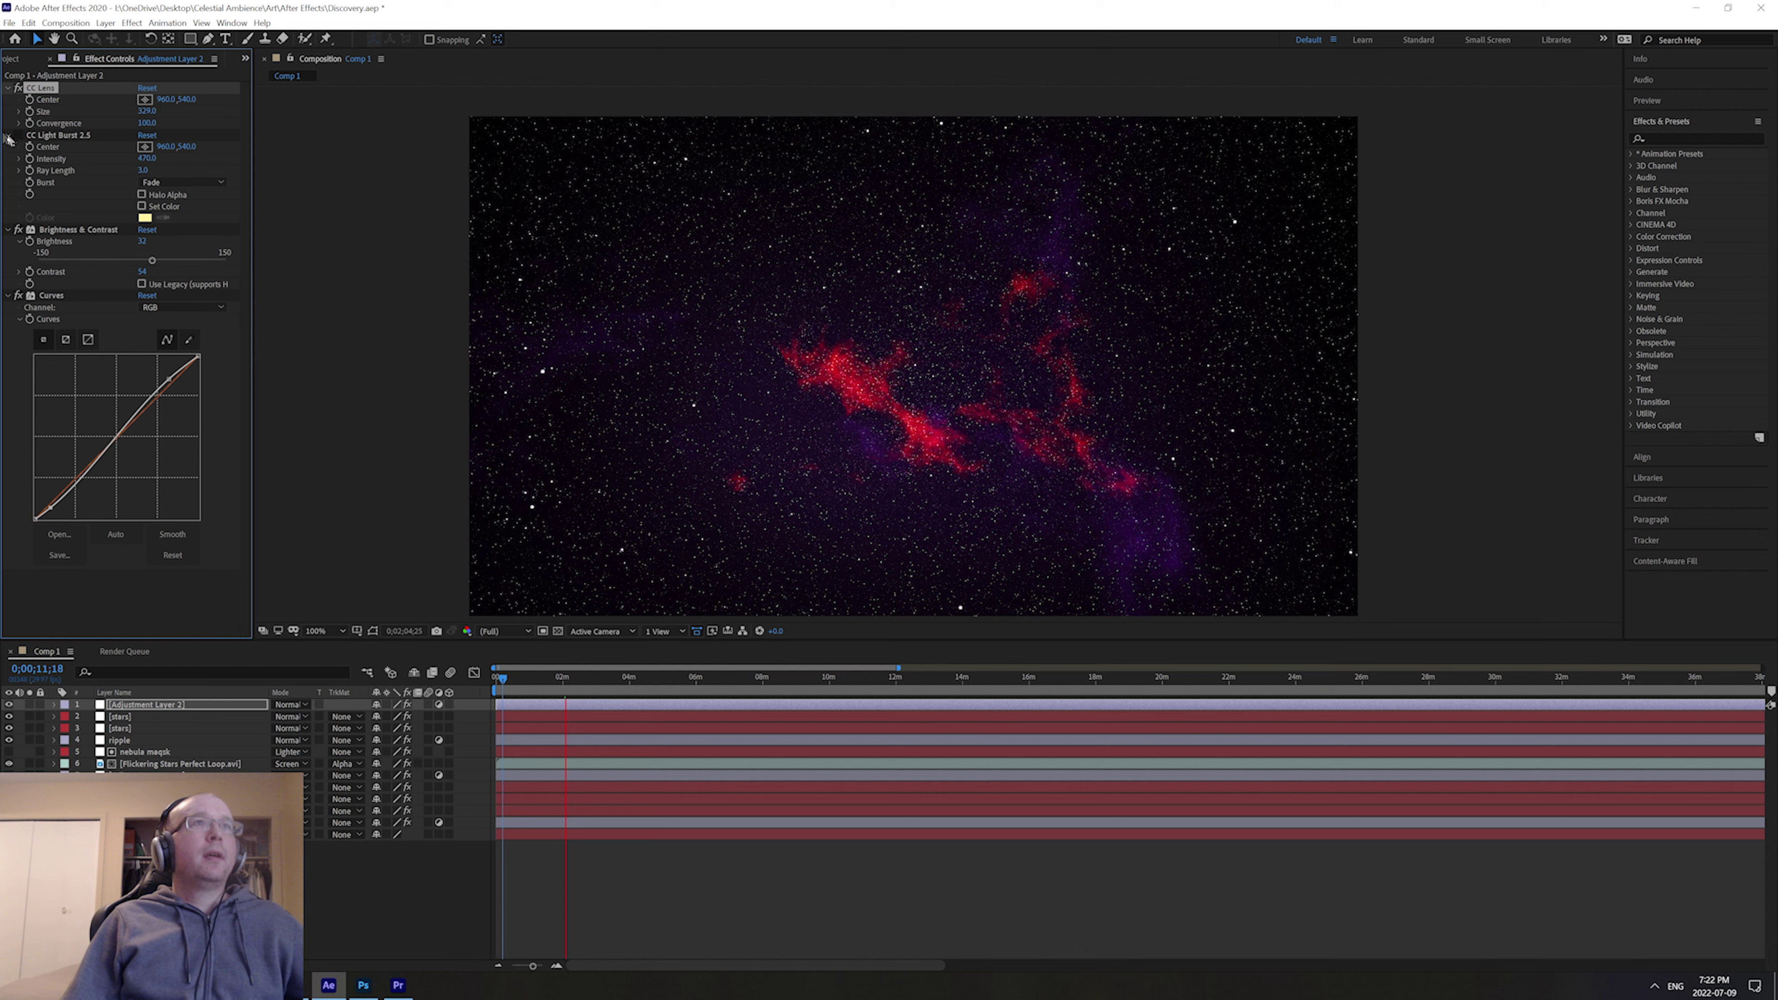
{"action": "left_click", "coordinate": [19, 137]}
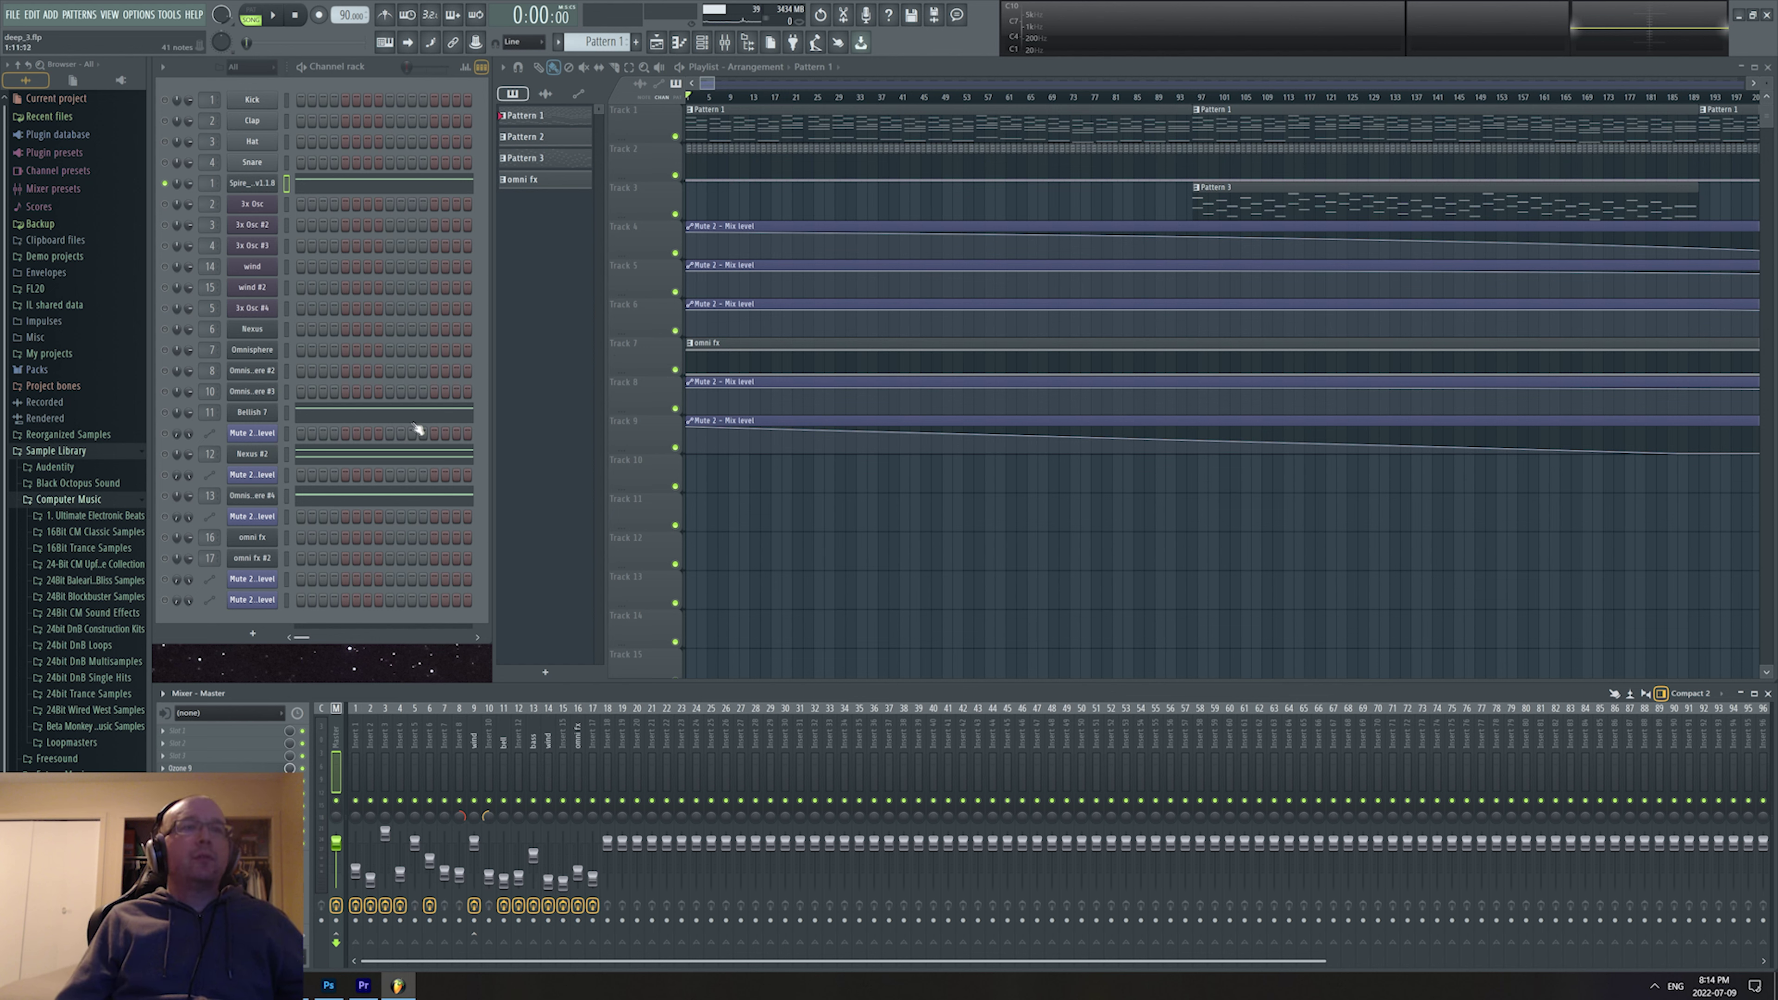
Play the song and open the Spire synth on its PD - Deep Space preset.
{"action": "key", "text": "space"}
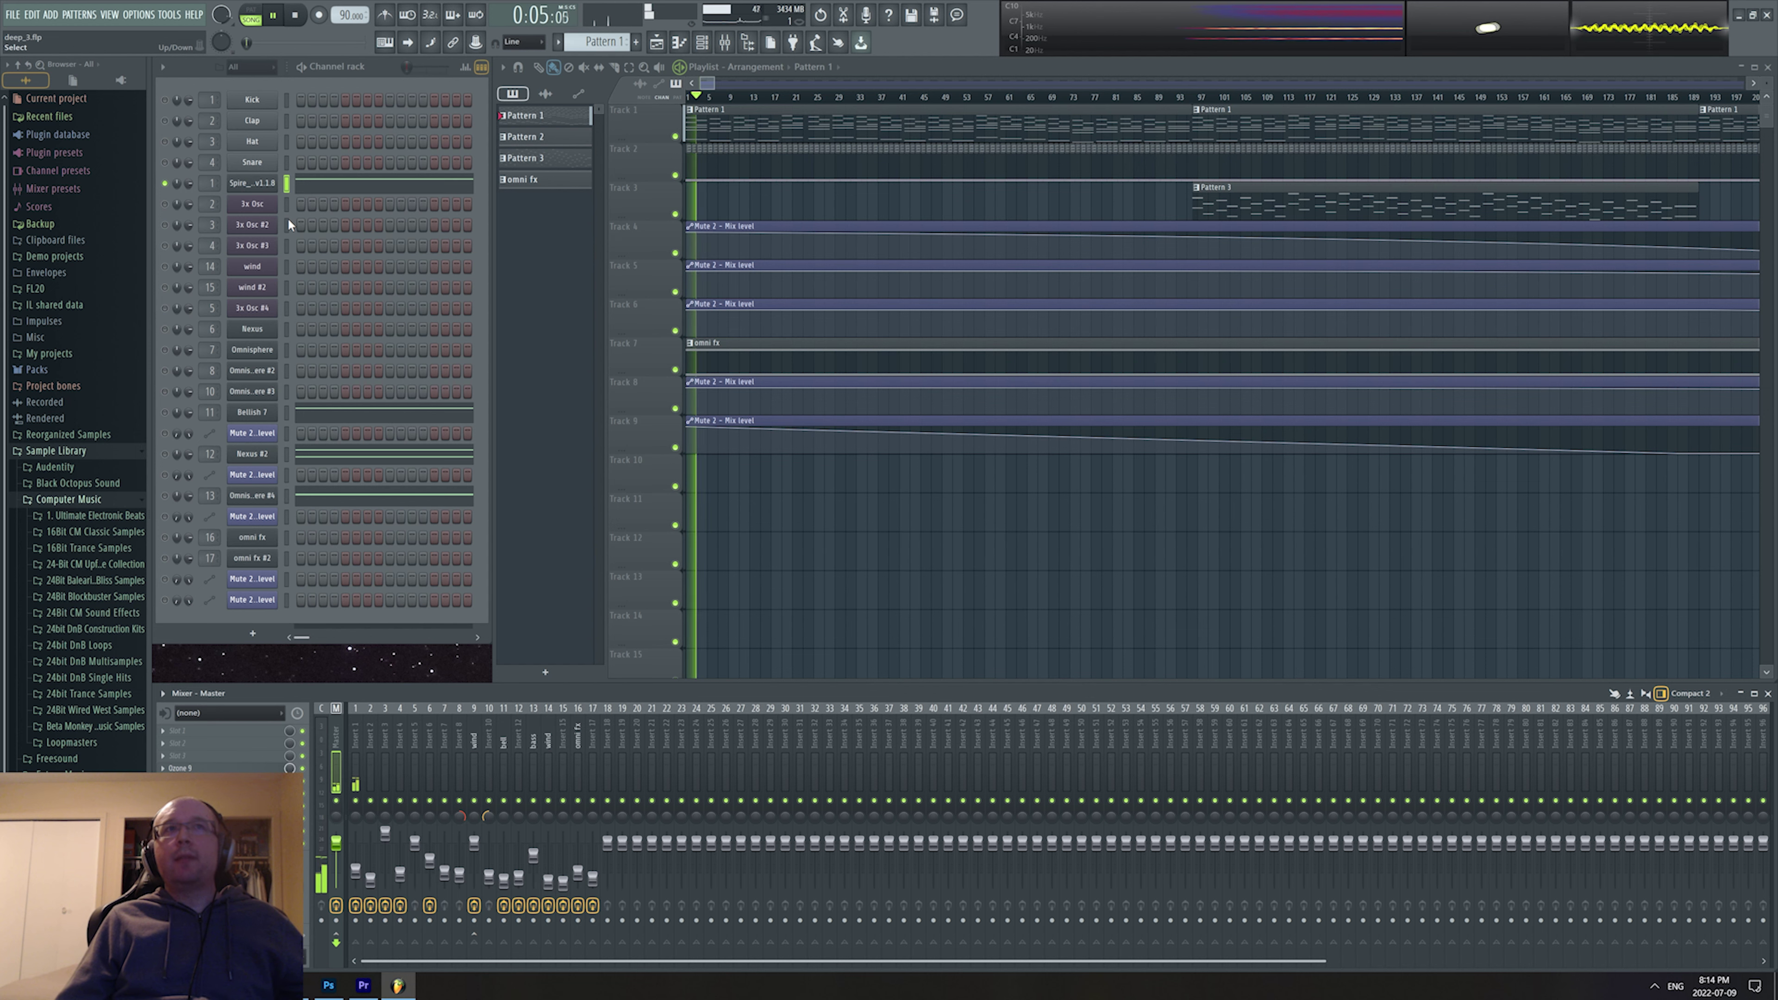
{"action": "left_click", "coordinate": [252, 183]}
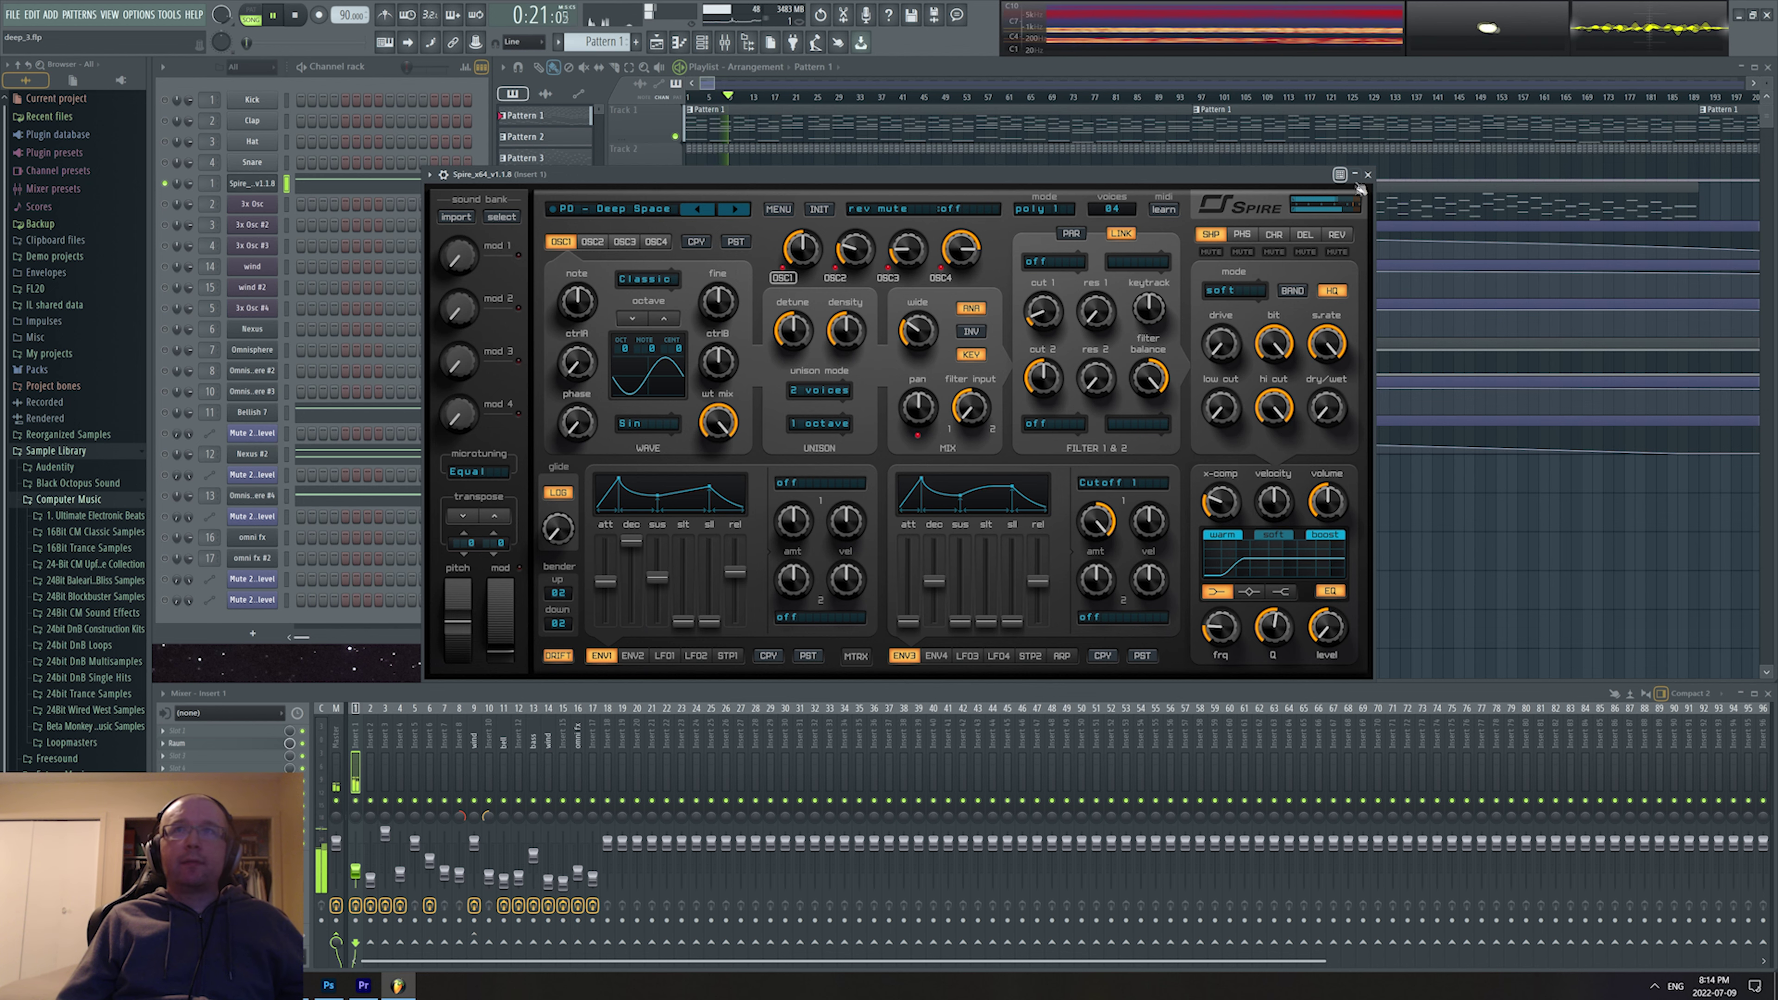
Close Spire and open the Spire channel's arpeggiated notes in the piano roll.
{"action": "left_click", "coordinate": [1367, 175]}
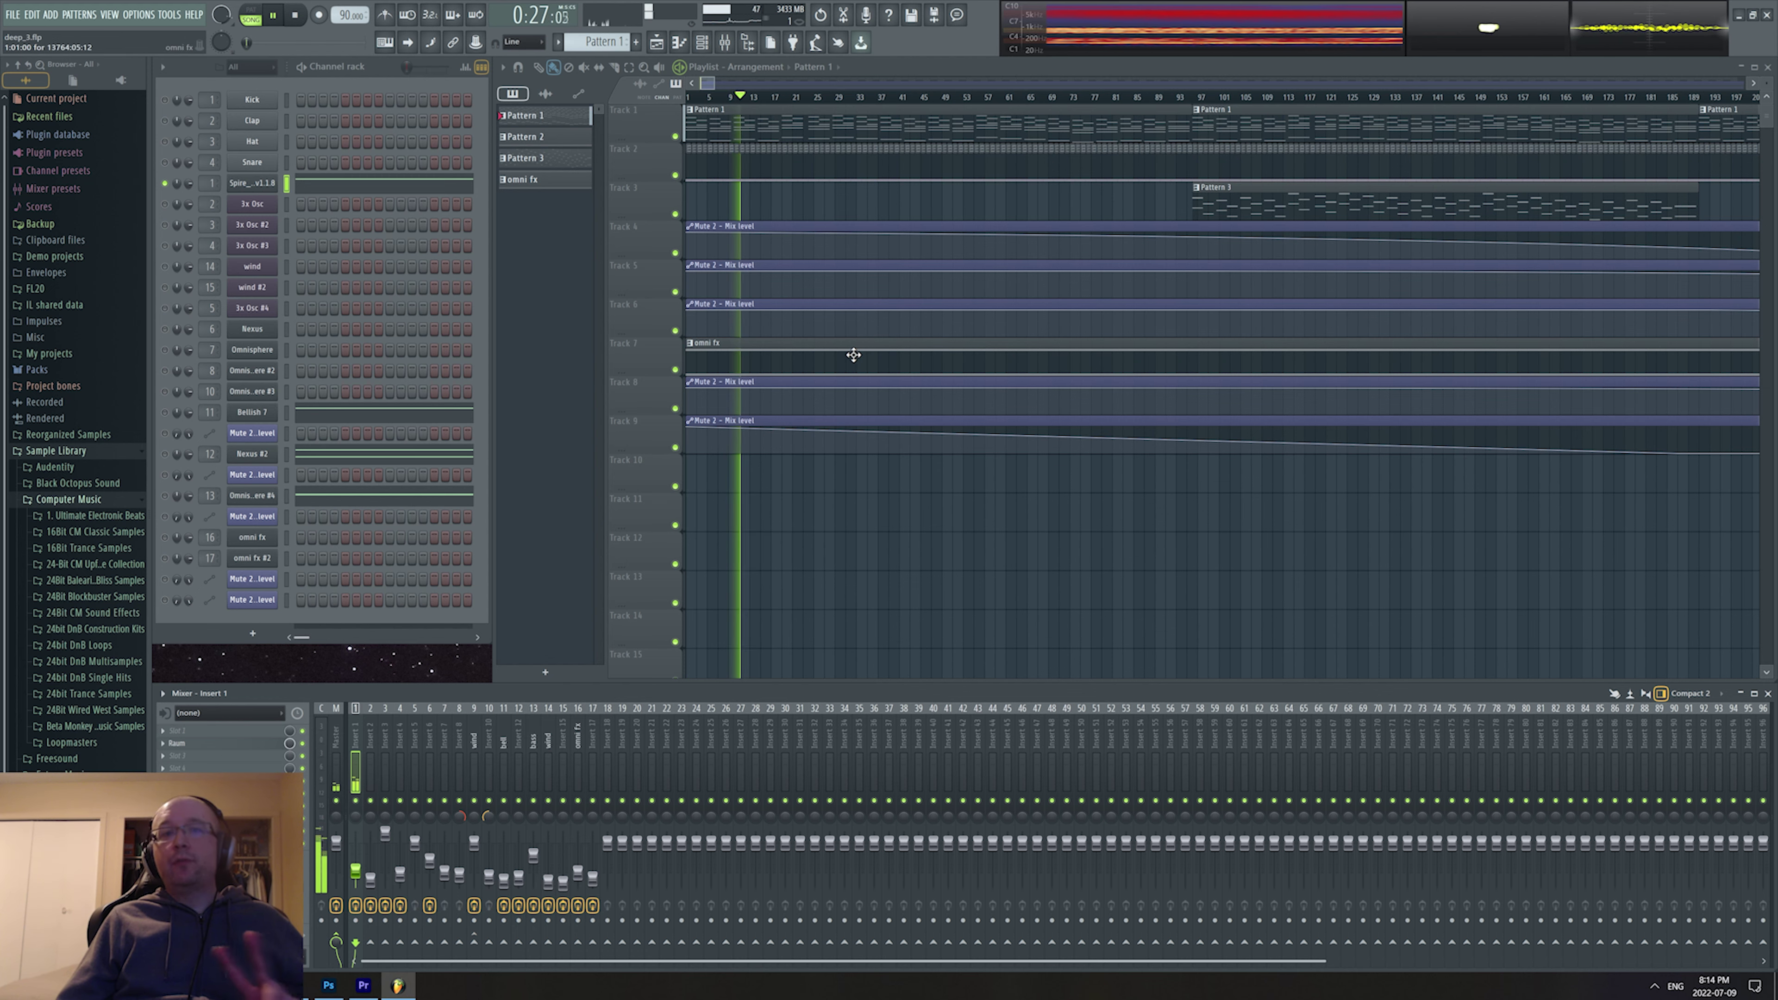
{"action": "right_click", "coordinate": [238, 180]}
{"action": "left_click", "coordinate": [294, 183]}
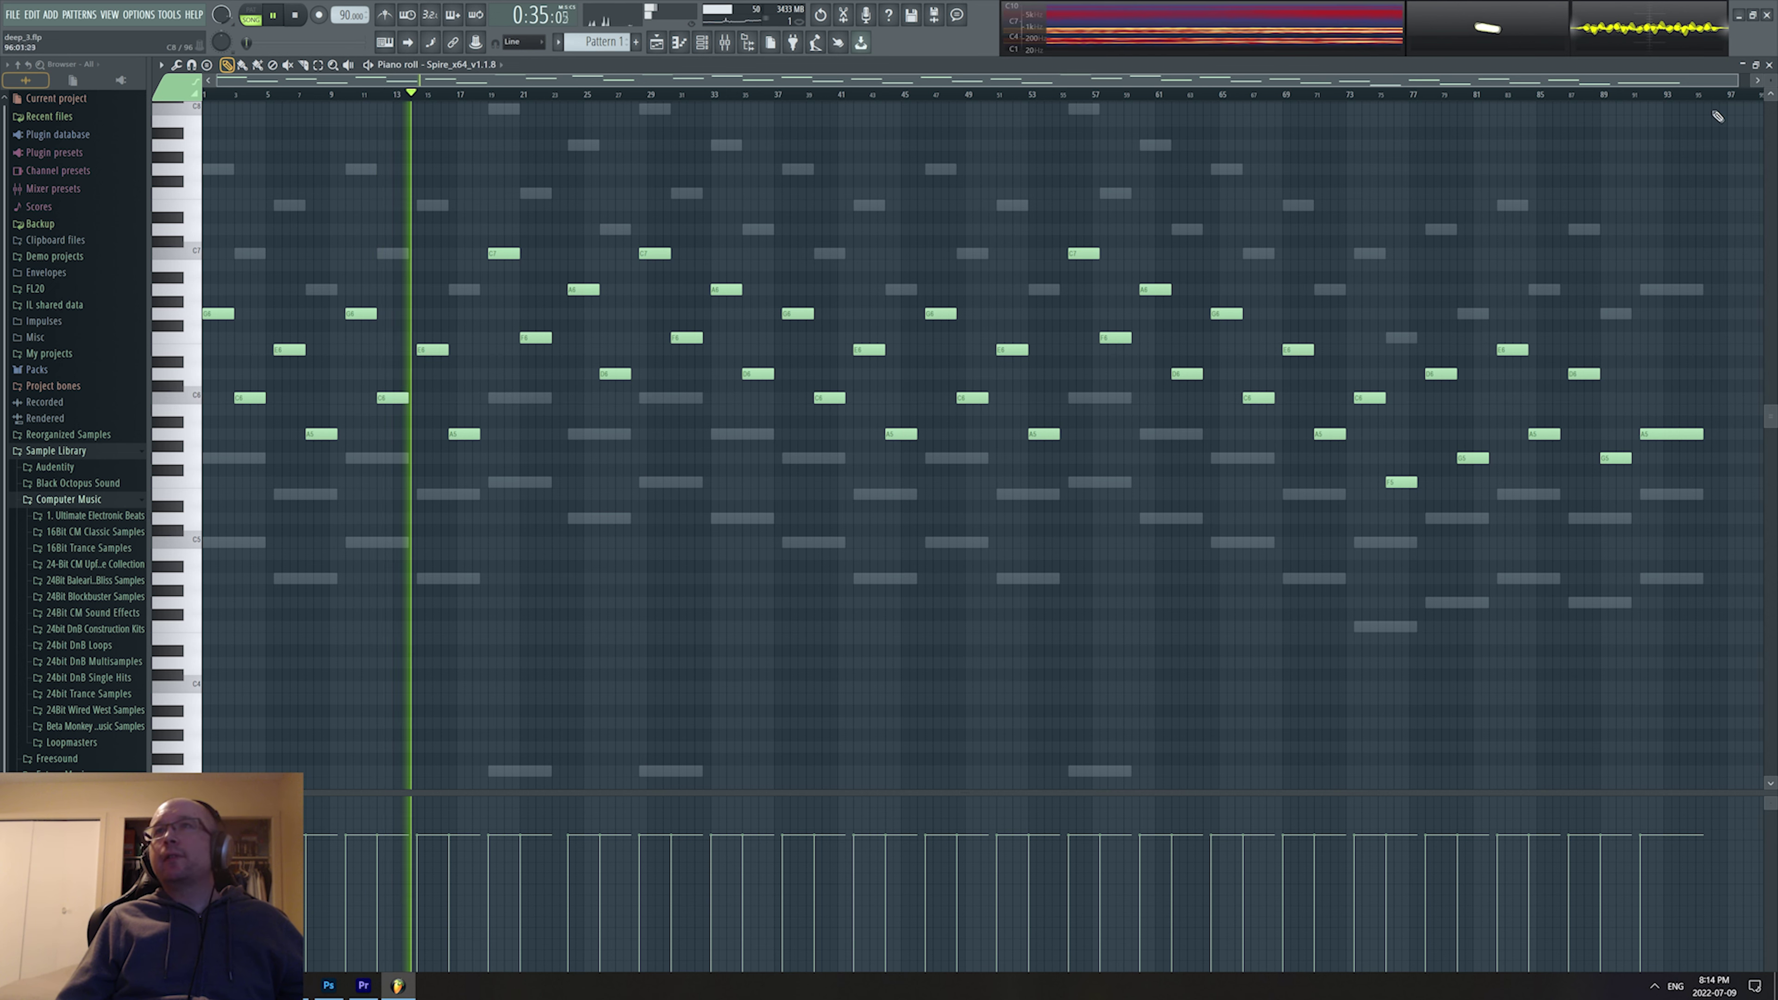
Close the piano roll, select Pattern 3, and jump playback to bar 97.
{"action": "left_click", "coordinate": [1770, 65]}
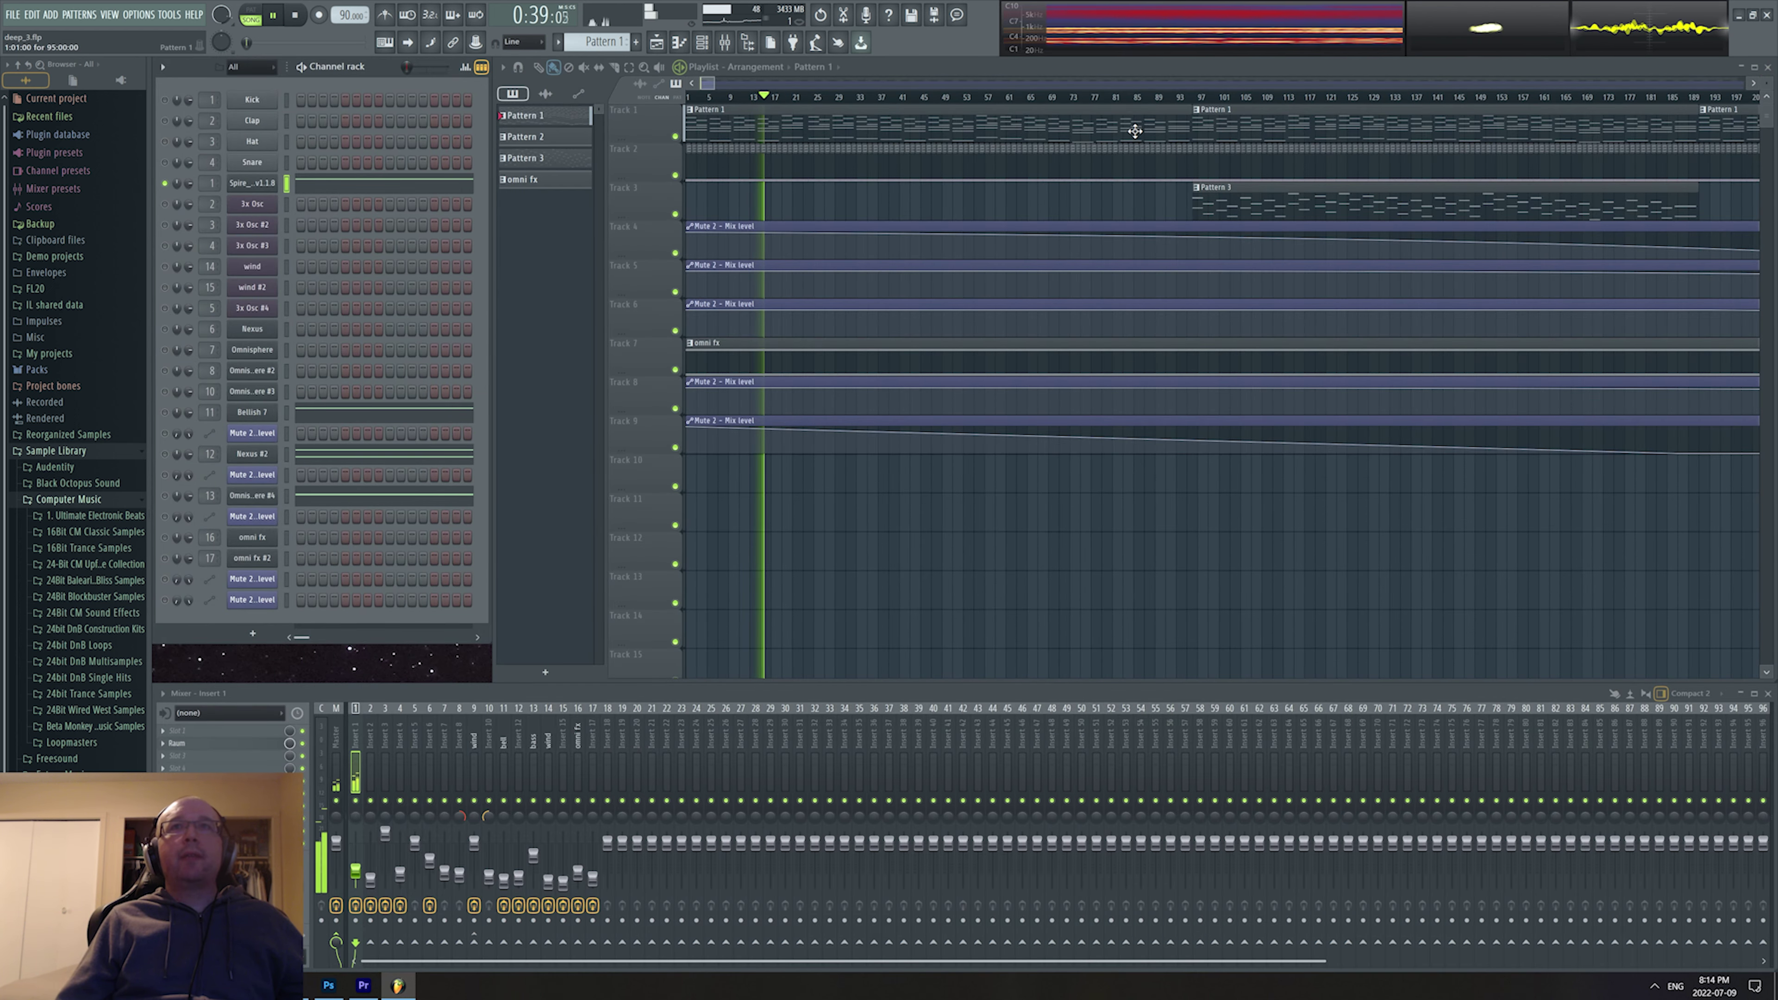
{"action": "left_click", "coordinate": [1264, 203]}
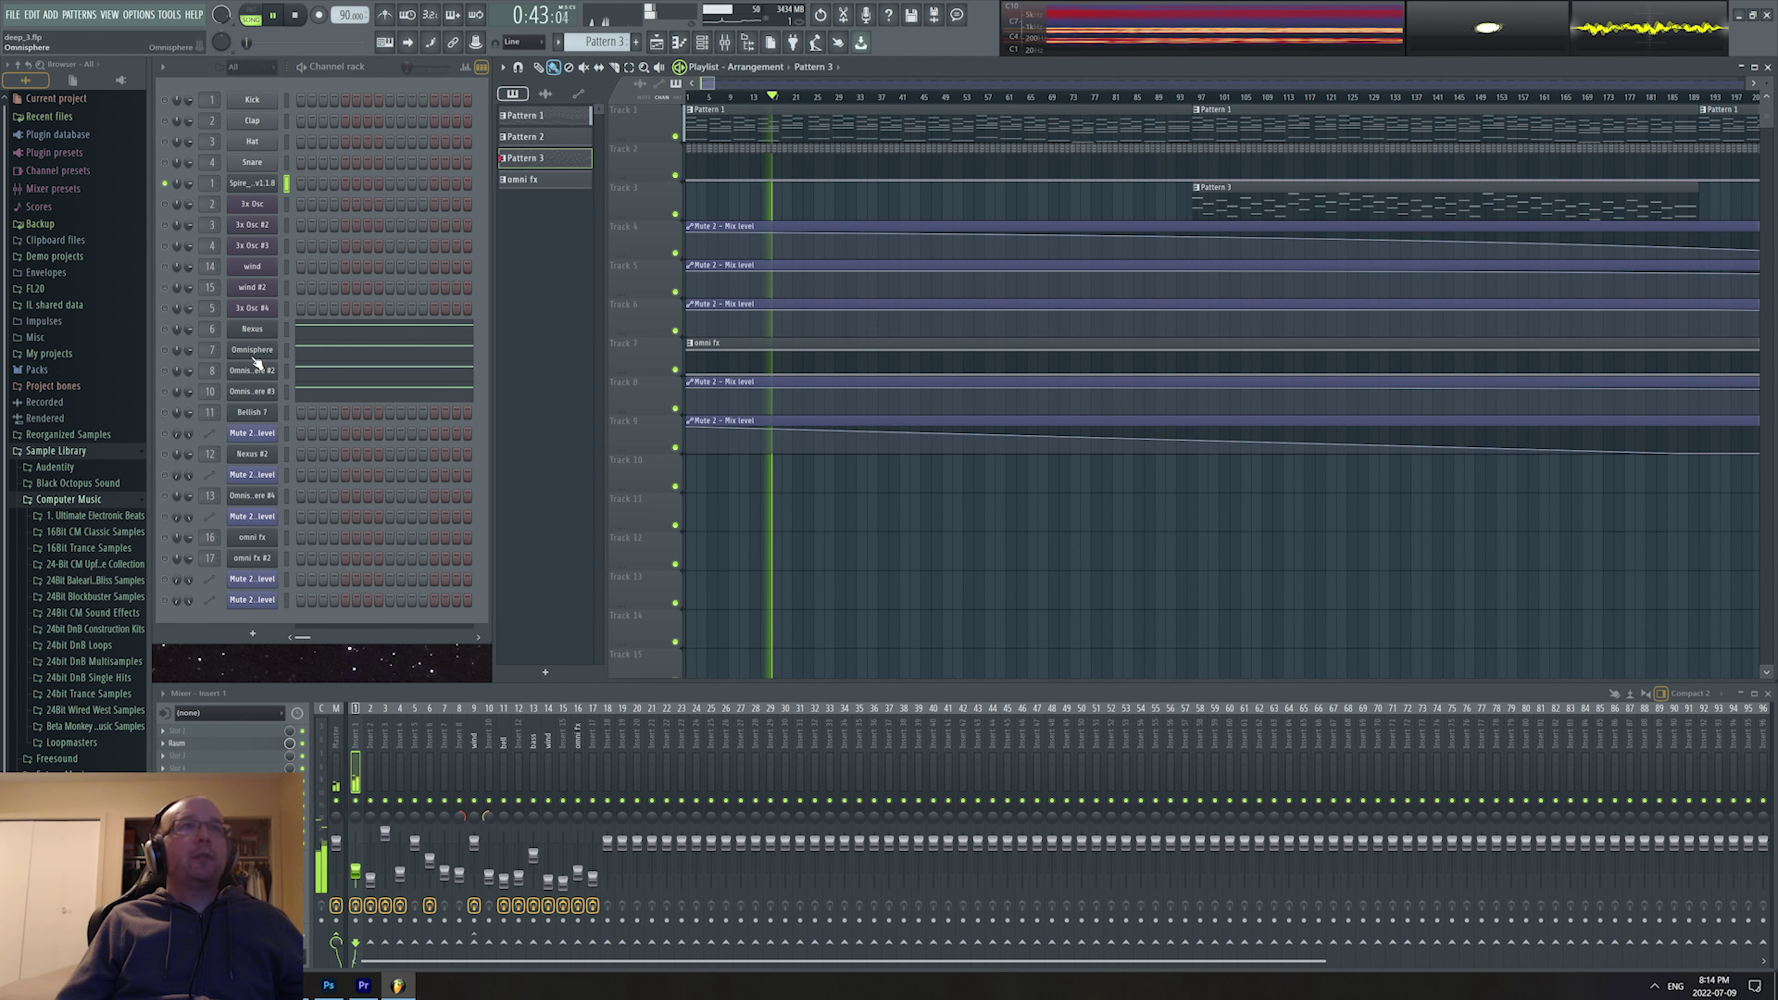
{"action": "left_click", "coordinate": [1199, 100]}
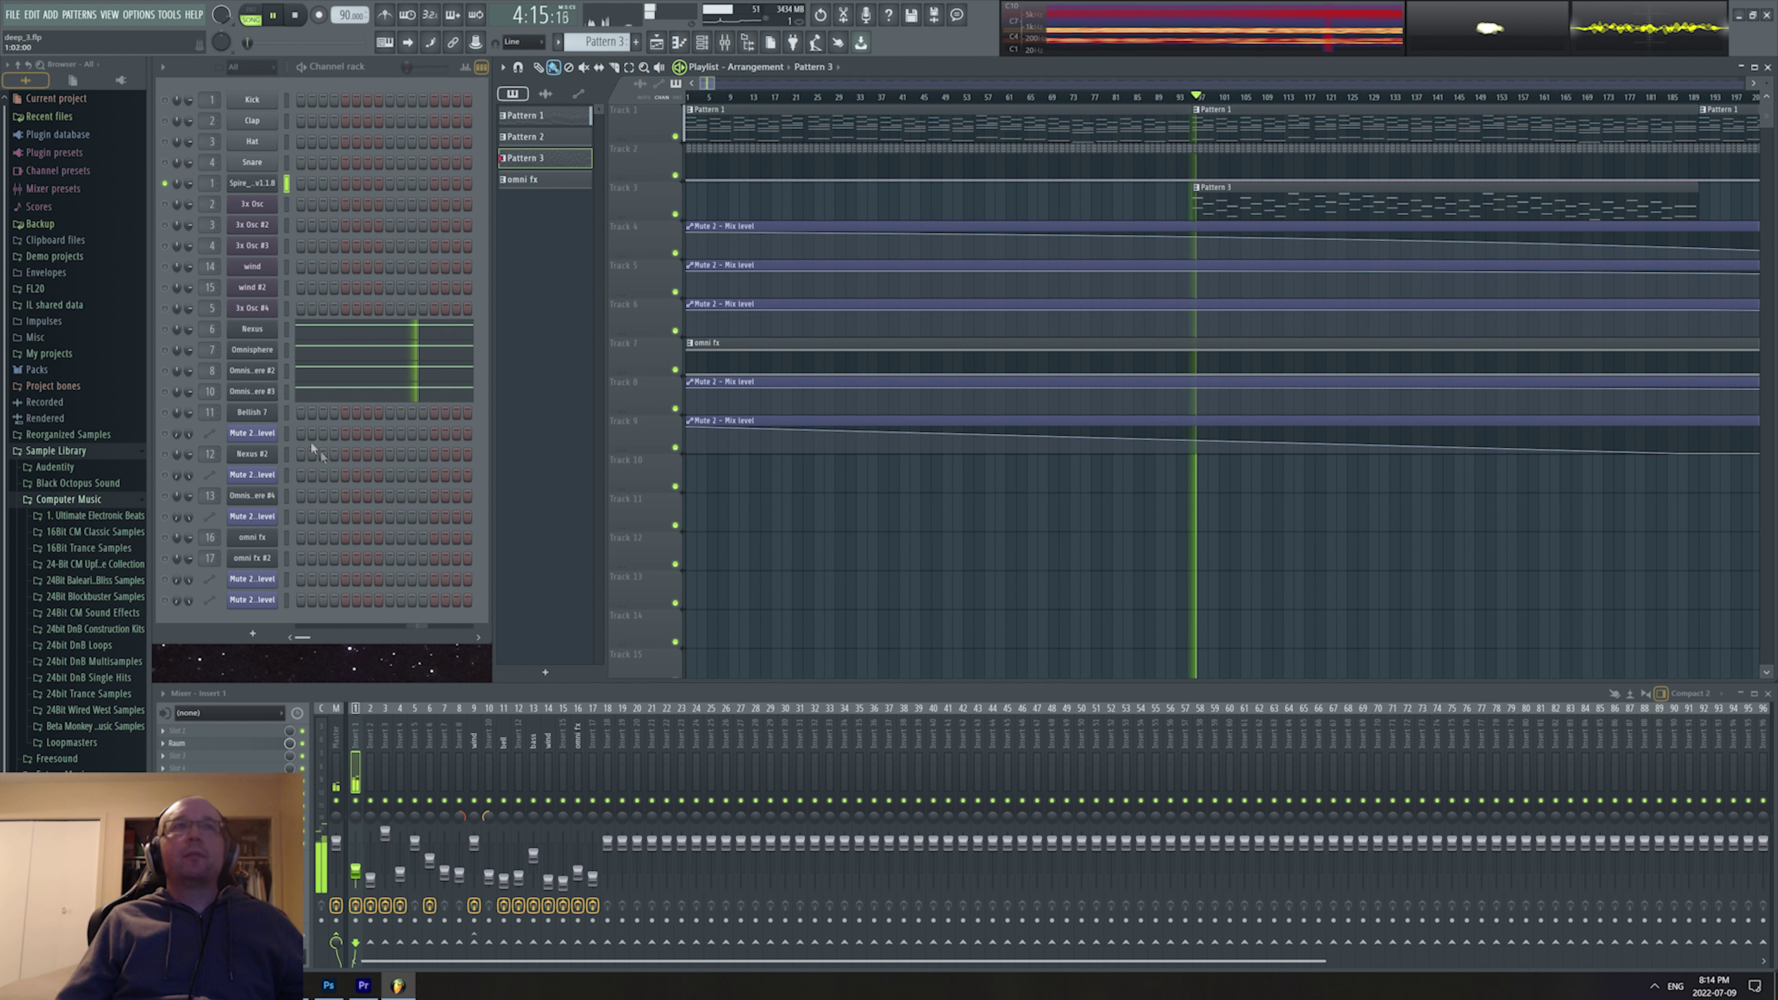
Unmute the Nexus, Omnisphere, Omnisphere #2 and Omnisphere #3 channels.
{"action": "left_click", "coordinate": [164, 328]}
{"action": "left_click", "coordinate": [164, 350]}
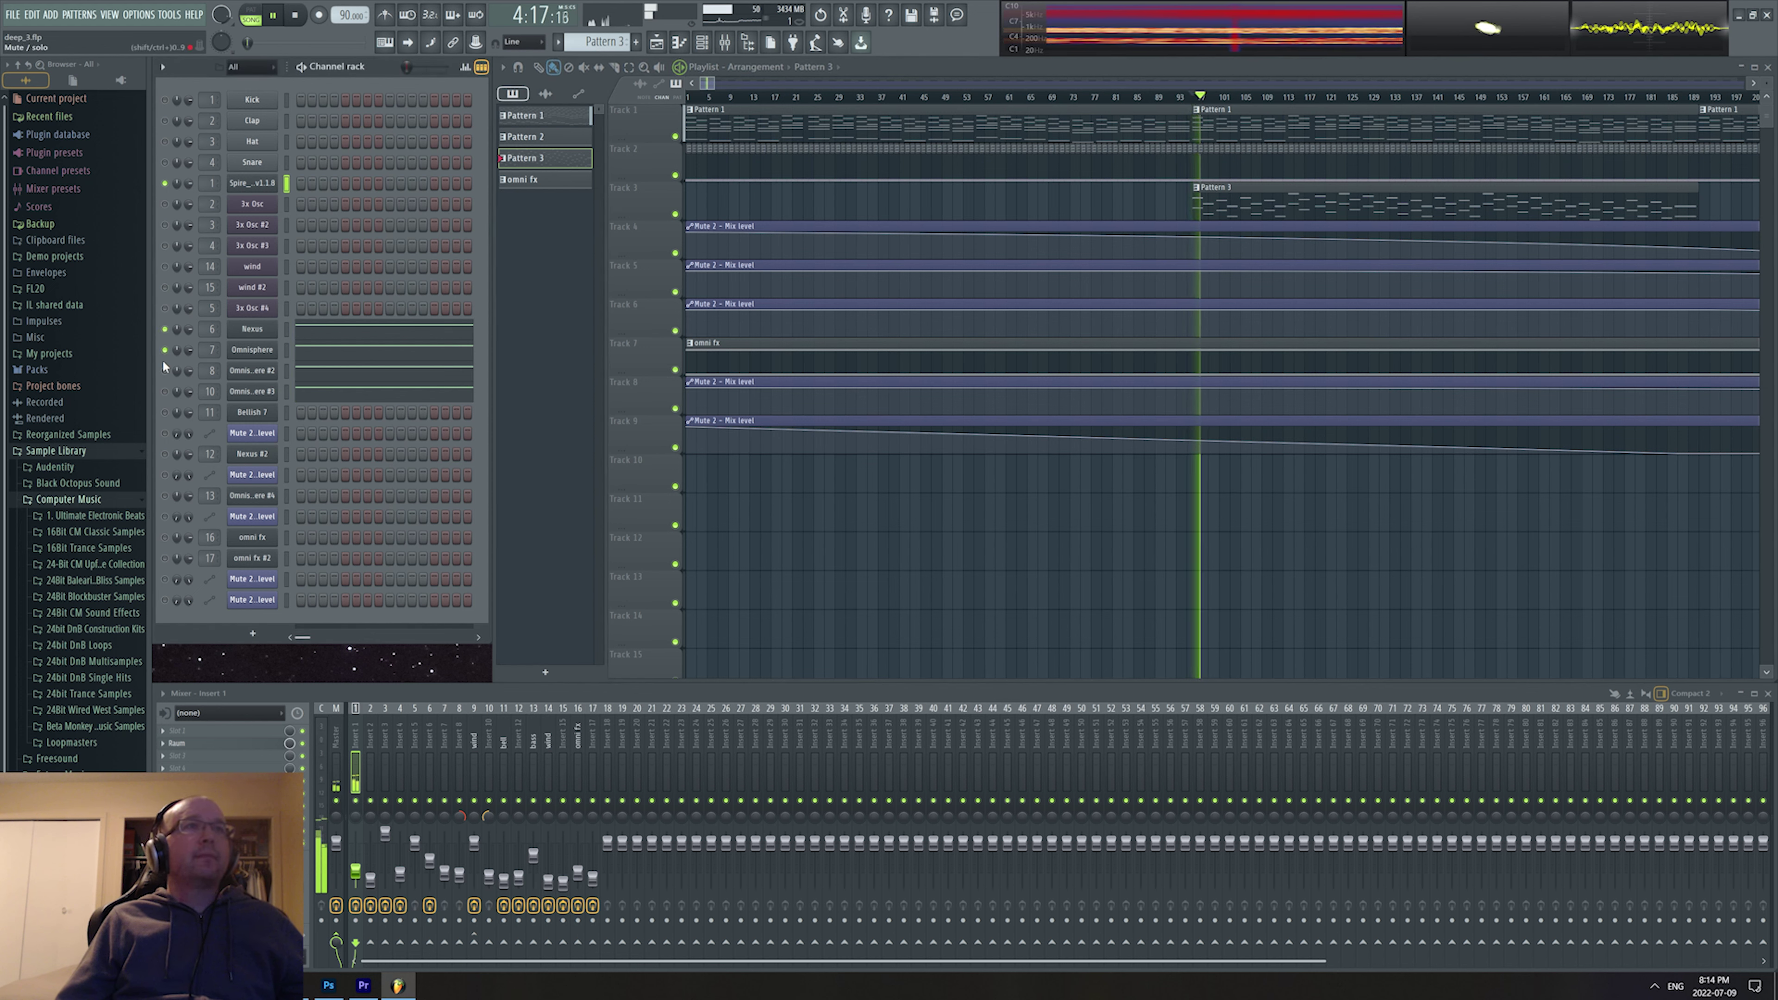
{"action": "left_click", "coordinate": [164, 370]}
{"action": "left_click", "coordinate": [165, 392]}
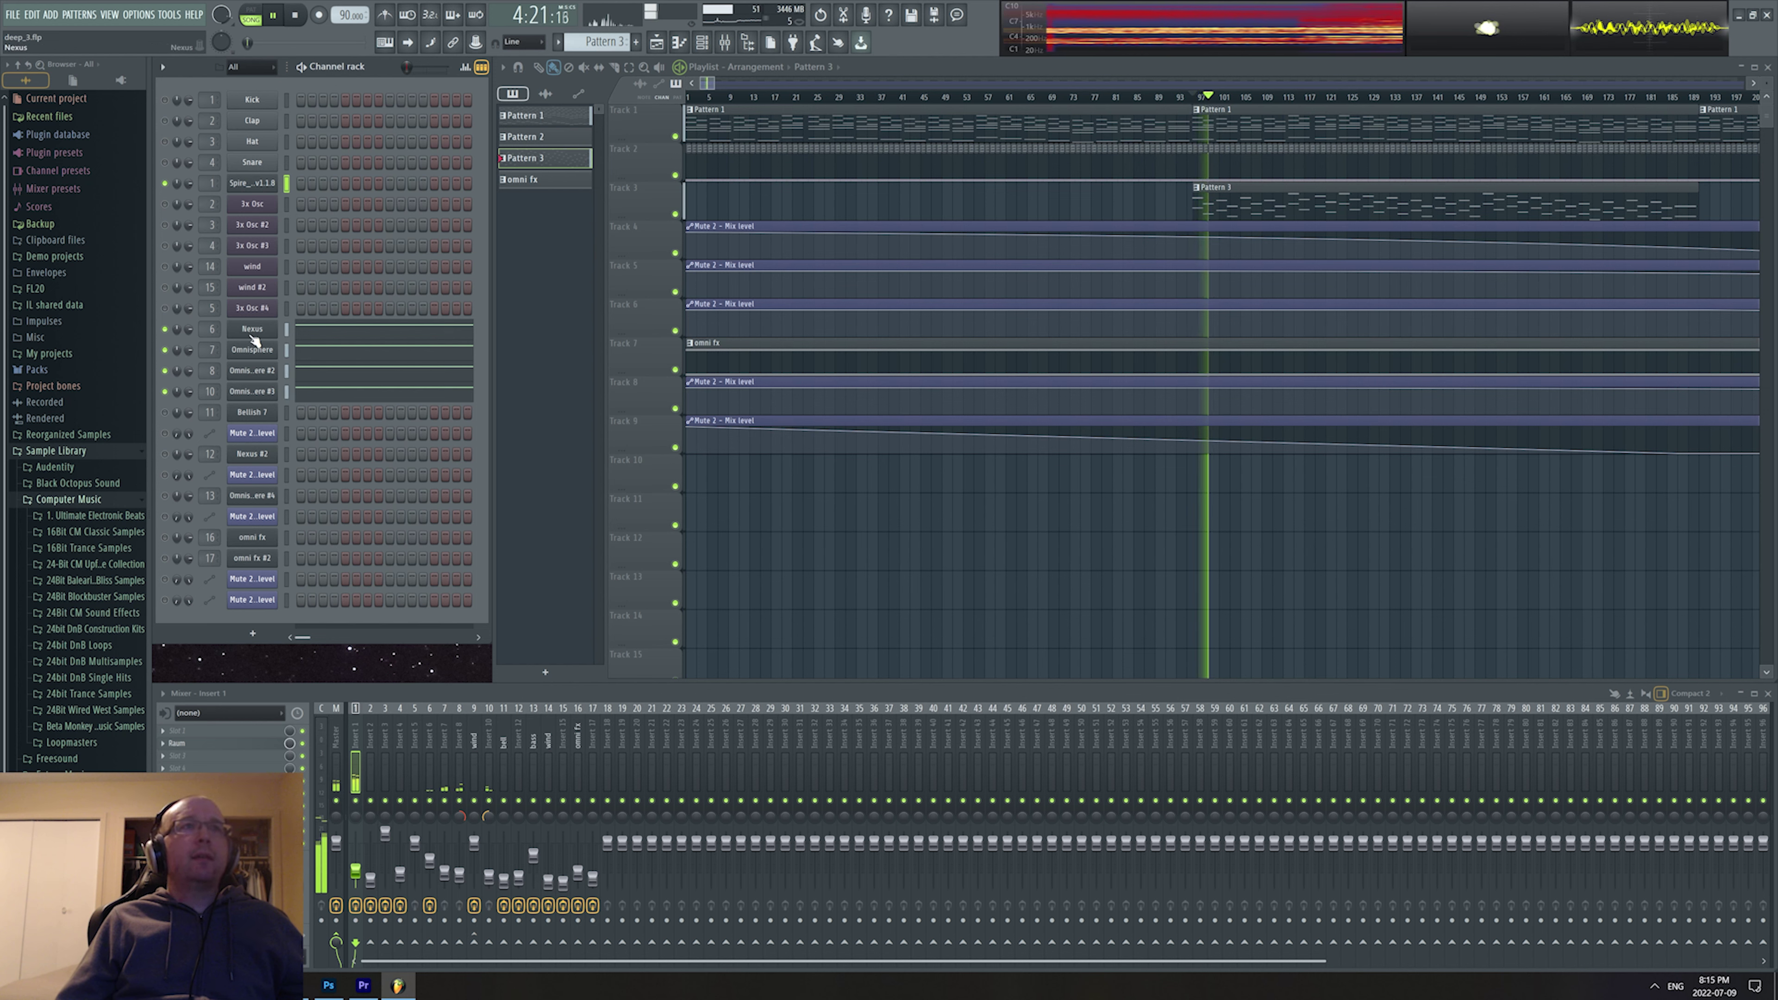
{"action": "right_click", "coordinate": [254, 338]}
{"action": "left_click", "coordinate": [244, 337]}
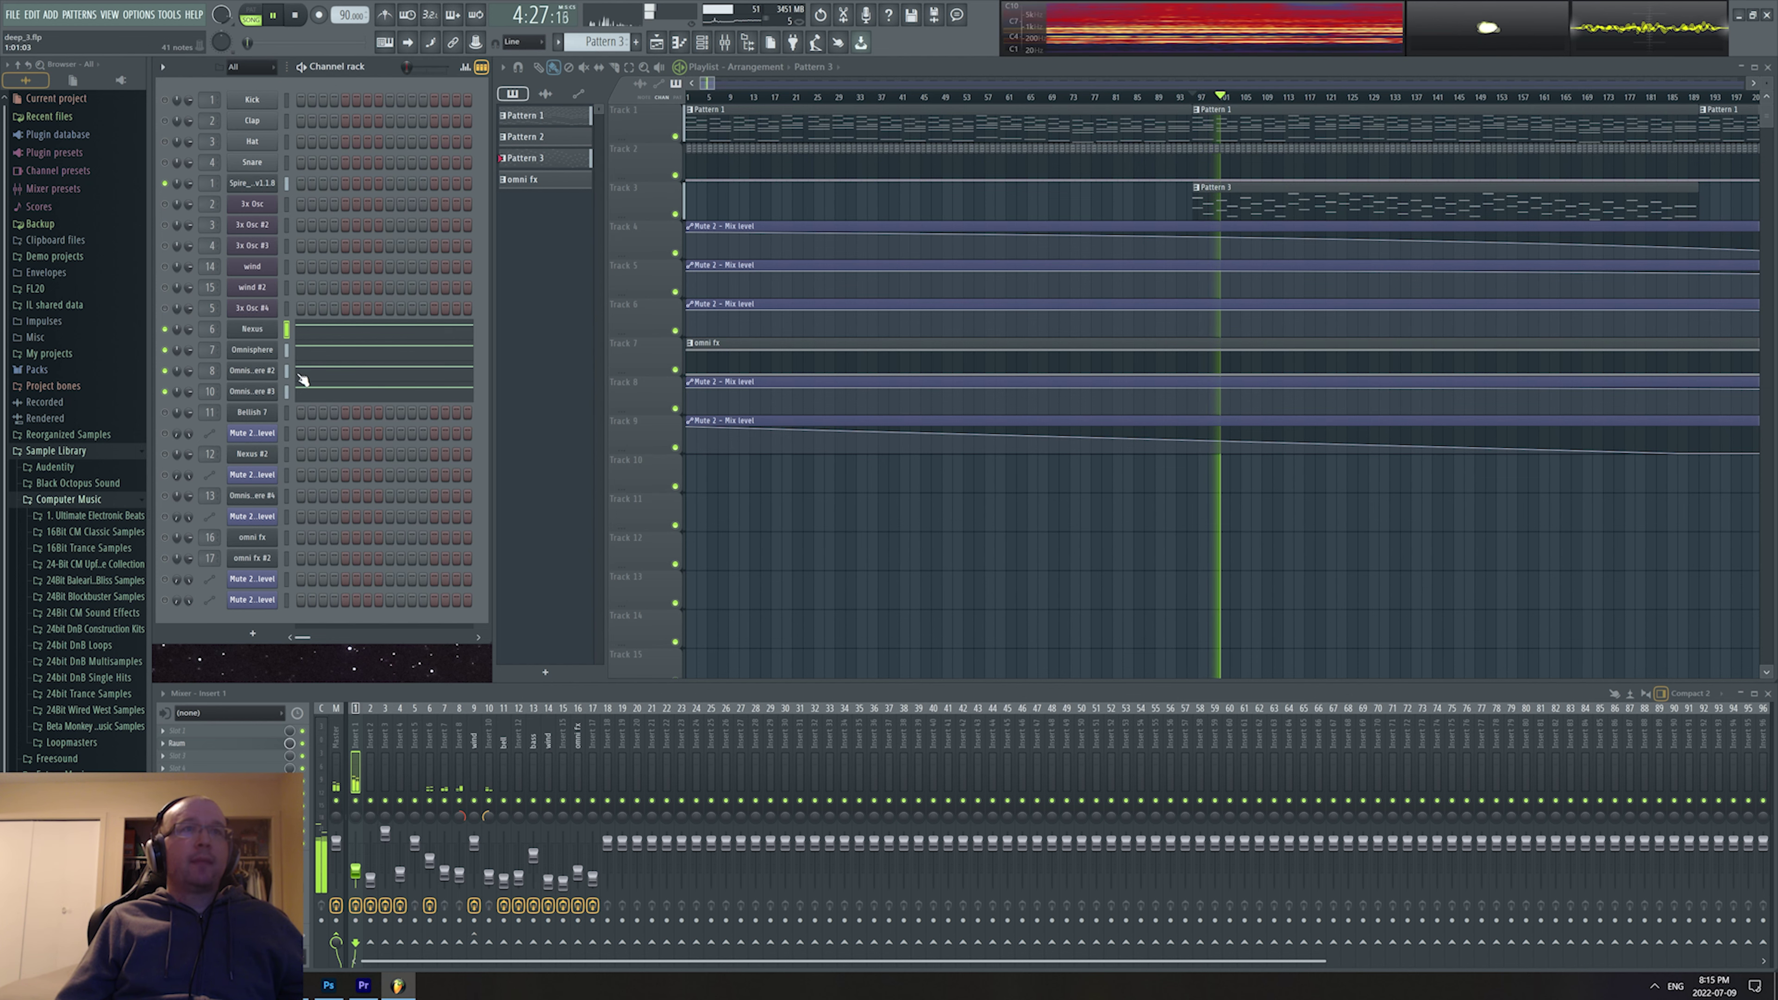
Raise the mixer over the playlist, pan Insert 8 to the left, and select Insert 6.
{"action": "left_click_drag", "start_coordinate": [480, 693], "coordinate": [482, 346]}
{"action": "left_click", "coordinate": [462, 396]}
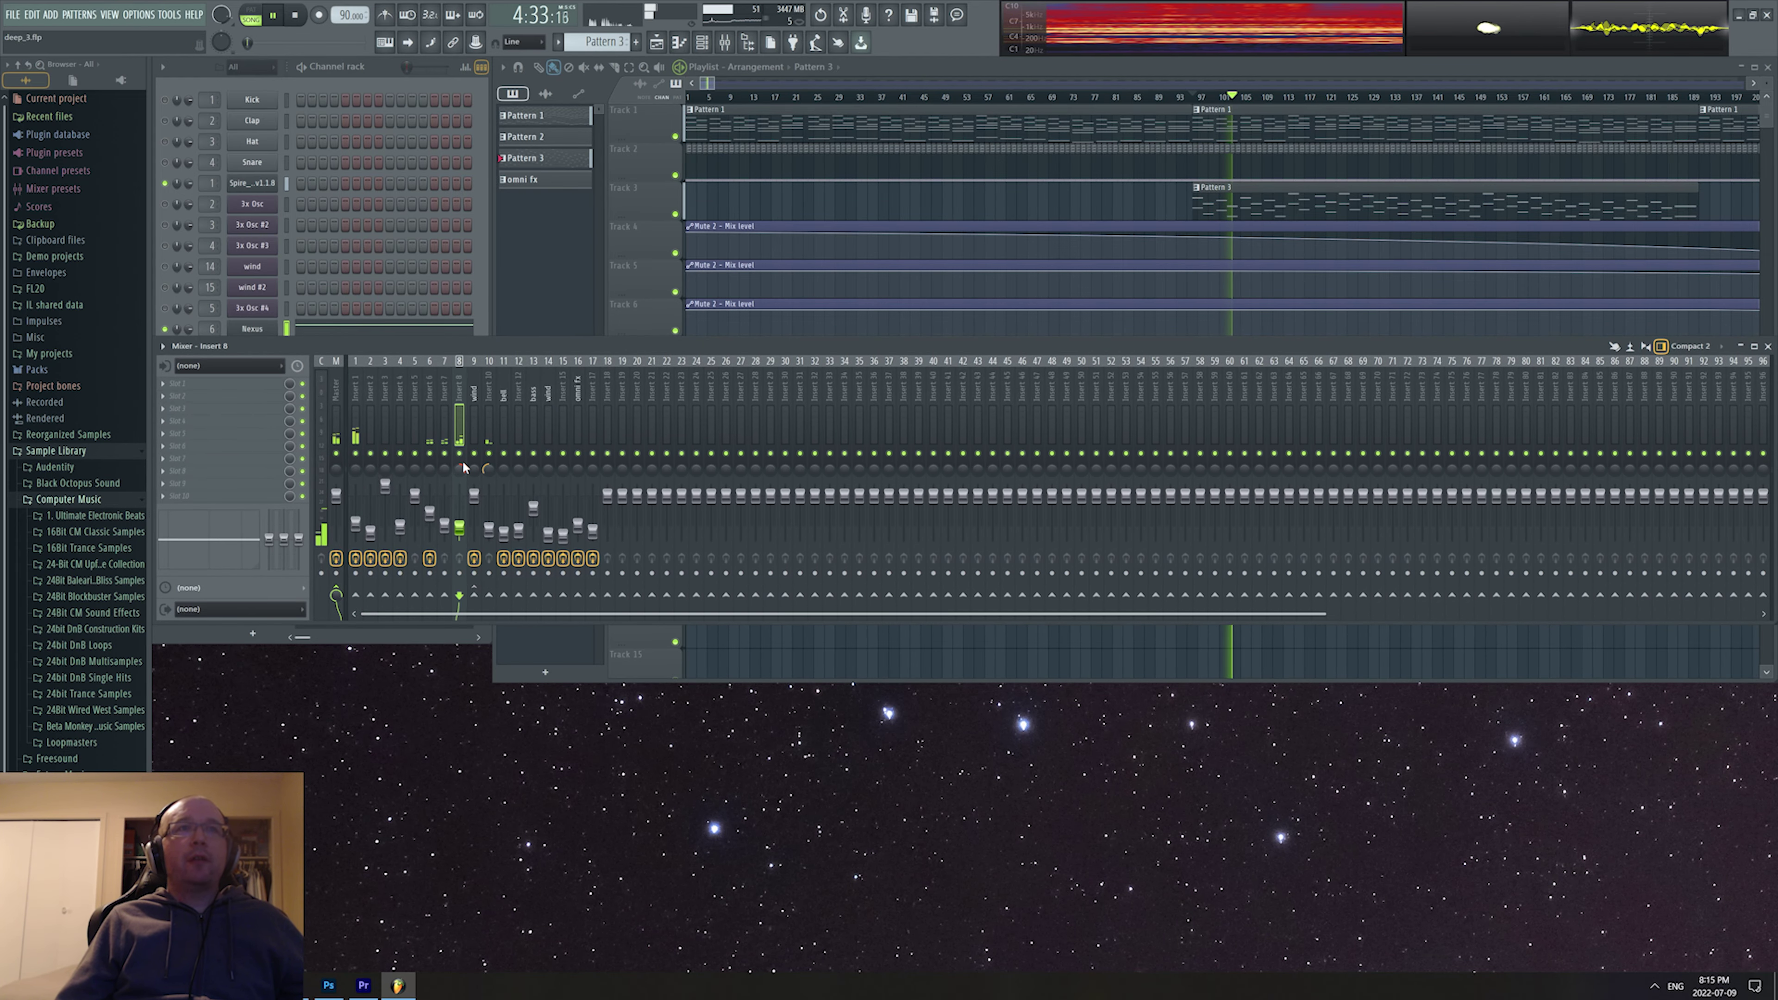
{"action": "left_click_drag", "start_coordinate": [463, 464], "coordinate": [488, 475]}
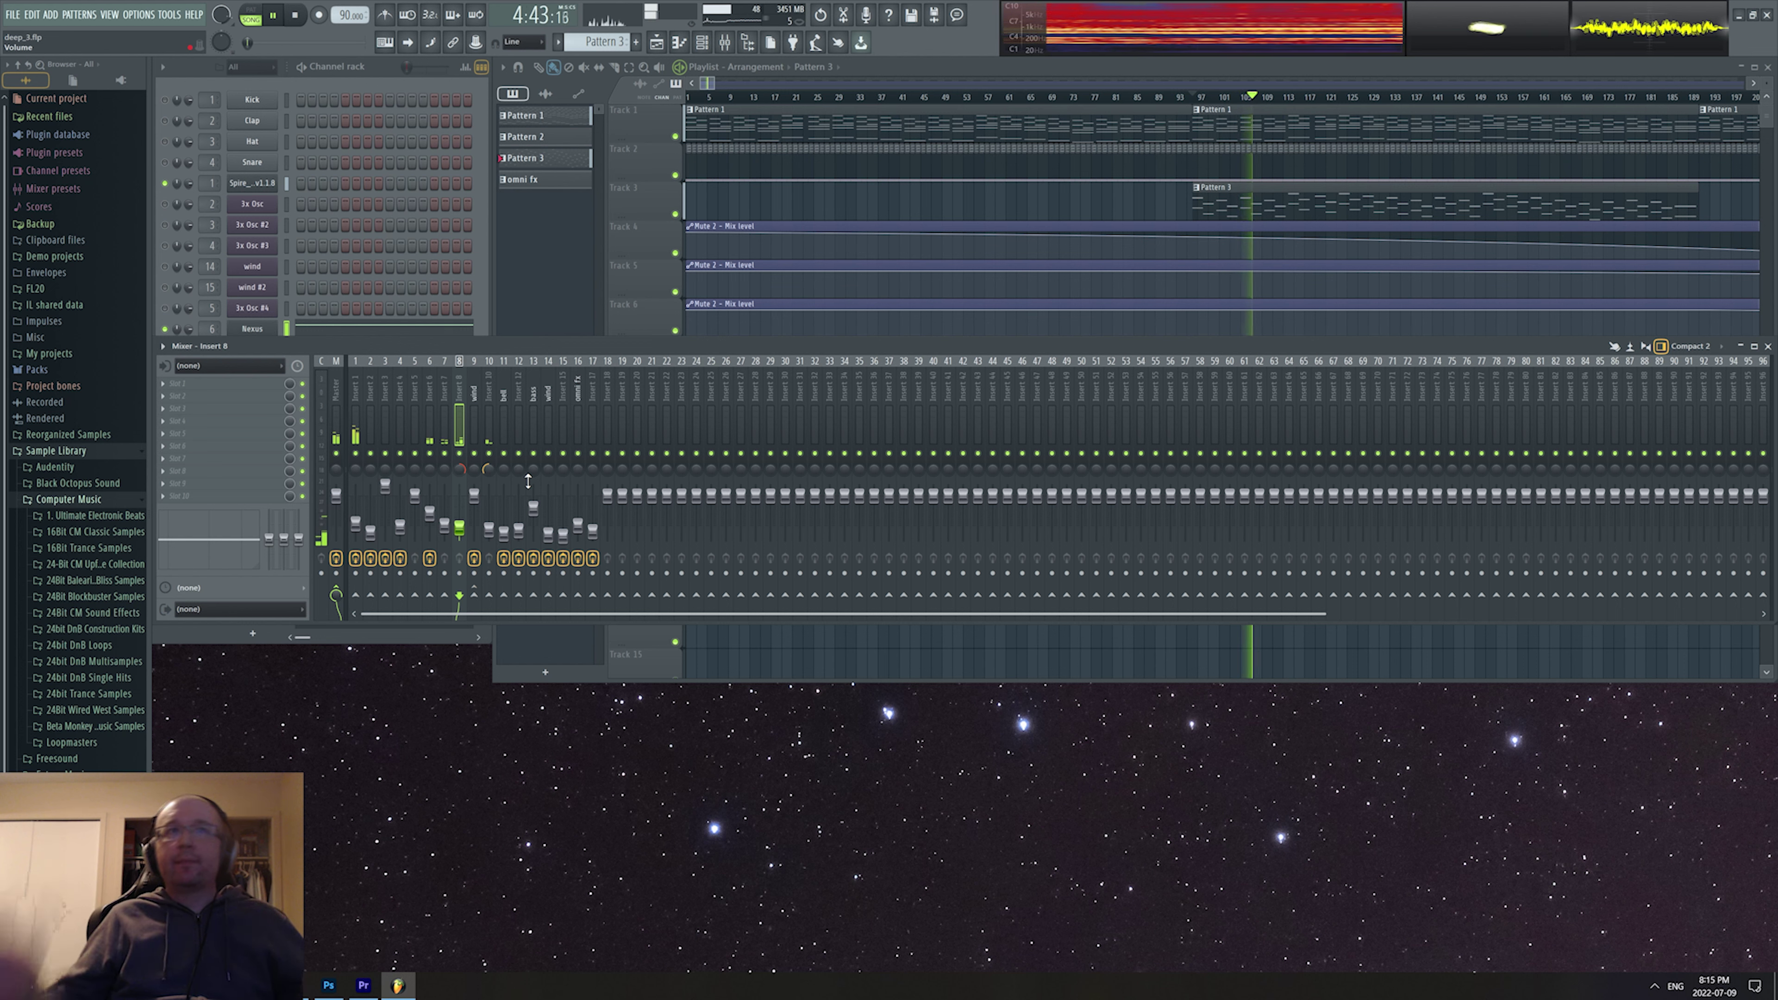
{"action": "left_click", "coordinate": [430, 389]}
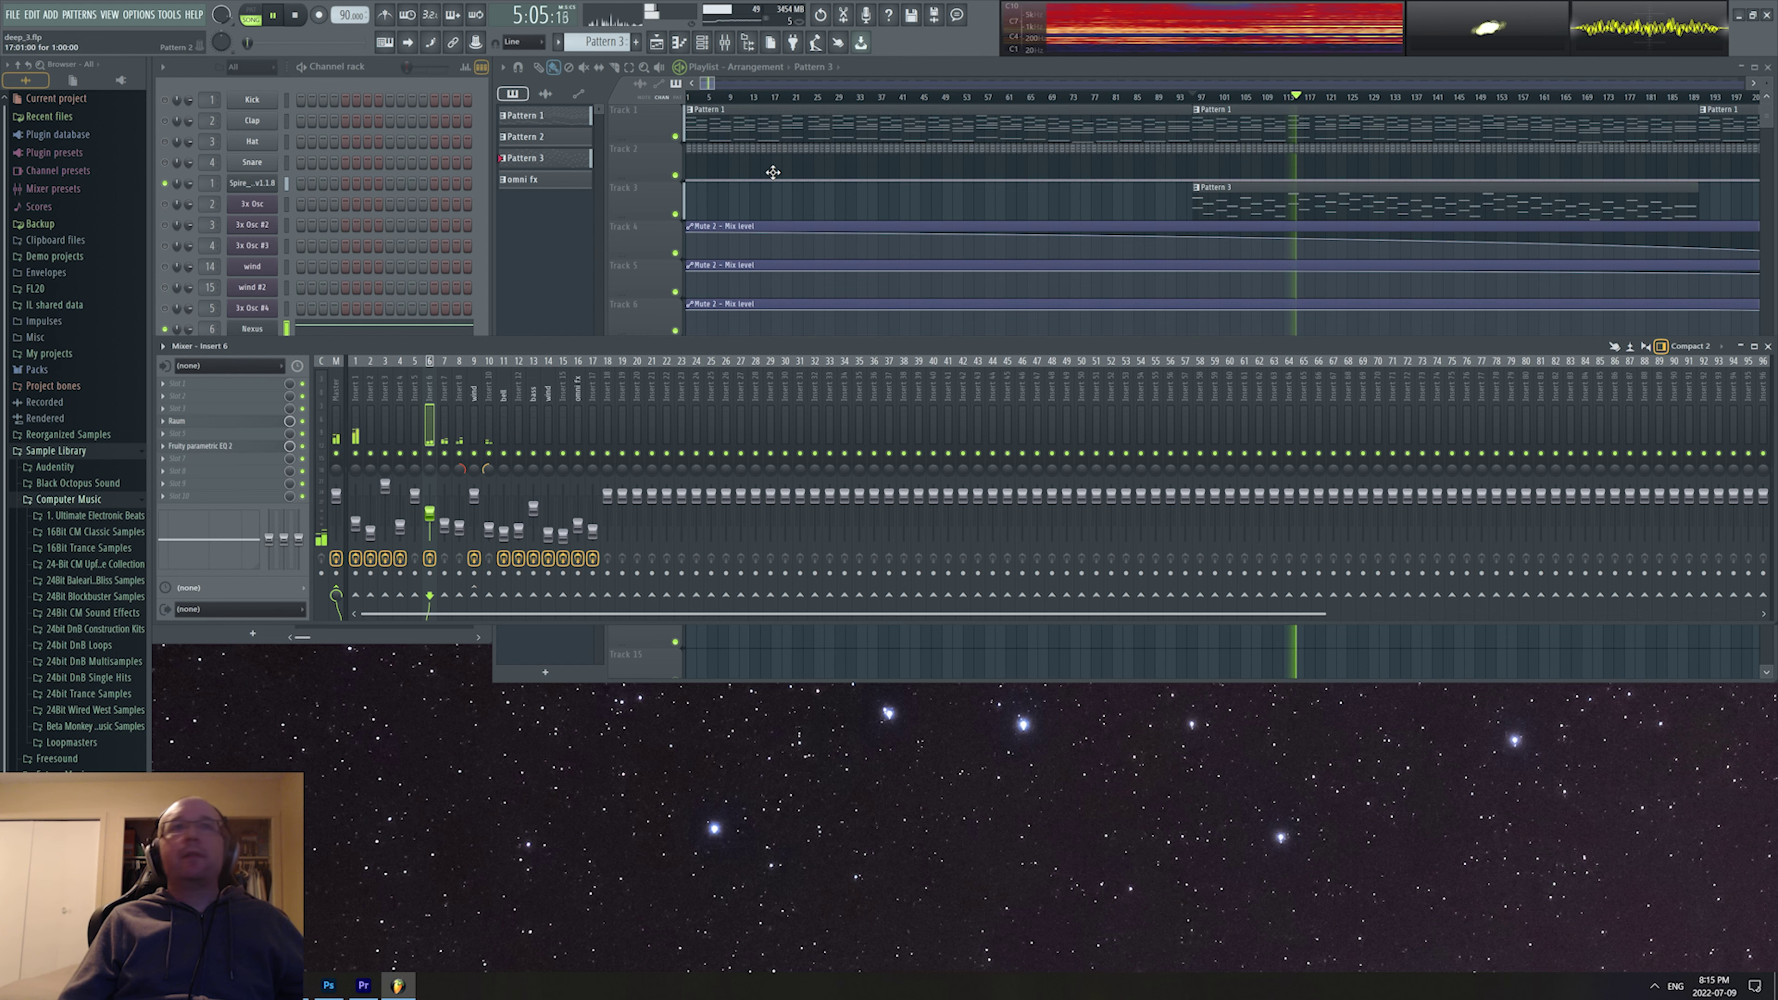
Jump playback to near bar 189 and unmute the Bellish 7 channel in the Channel rack.
{"action": "left_click", "coordinate": [1704, 103]}
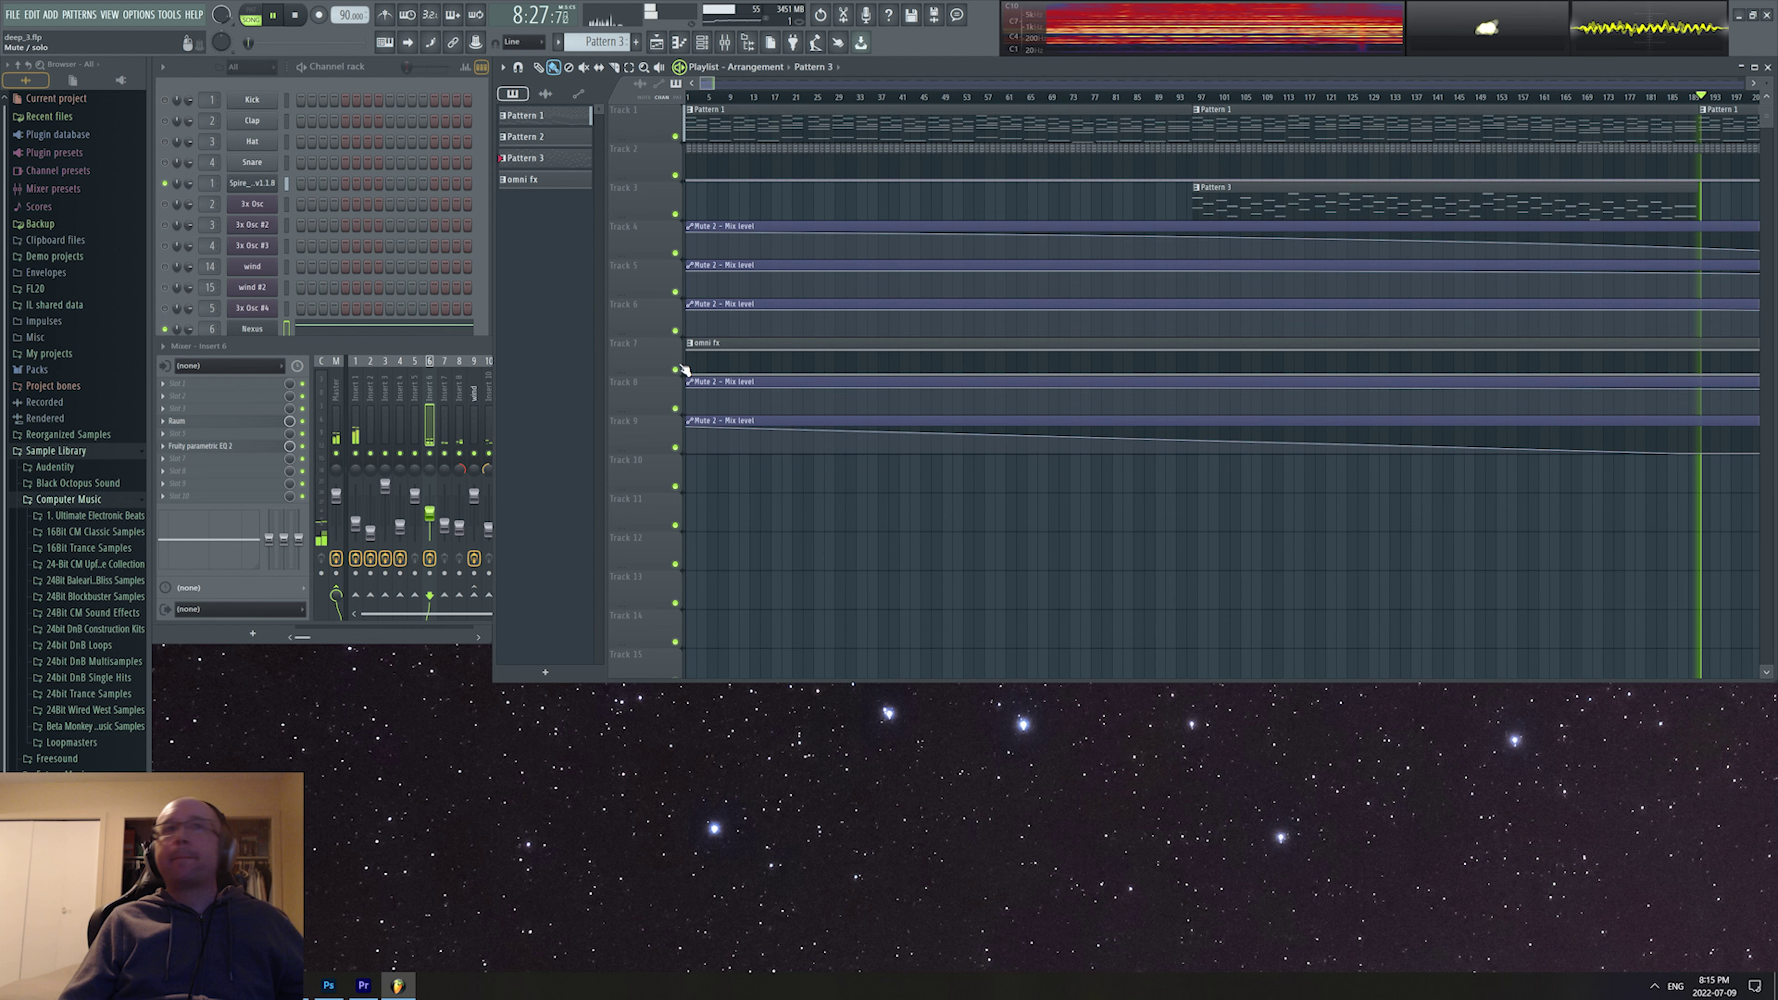
{"action": "left_click", "coordinate": [316, 340]}
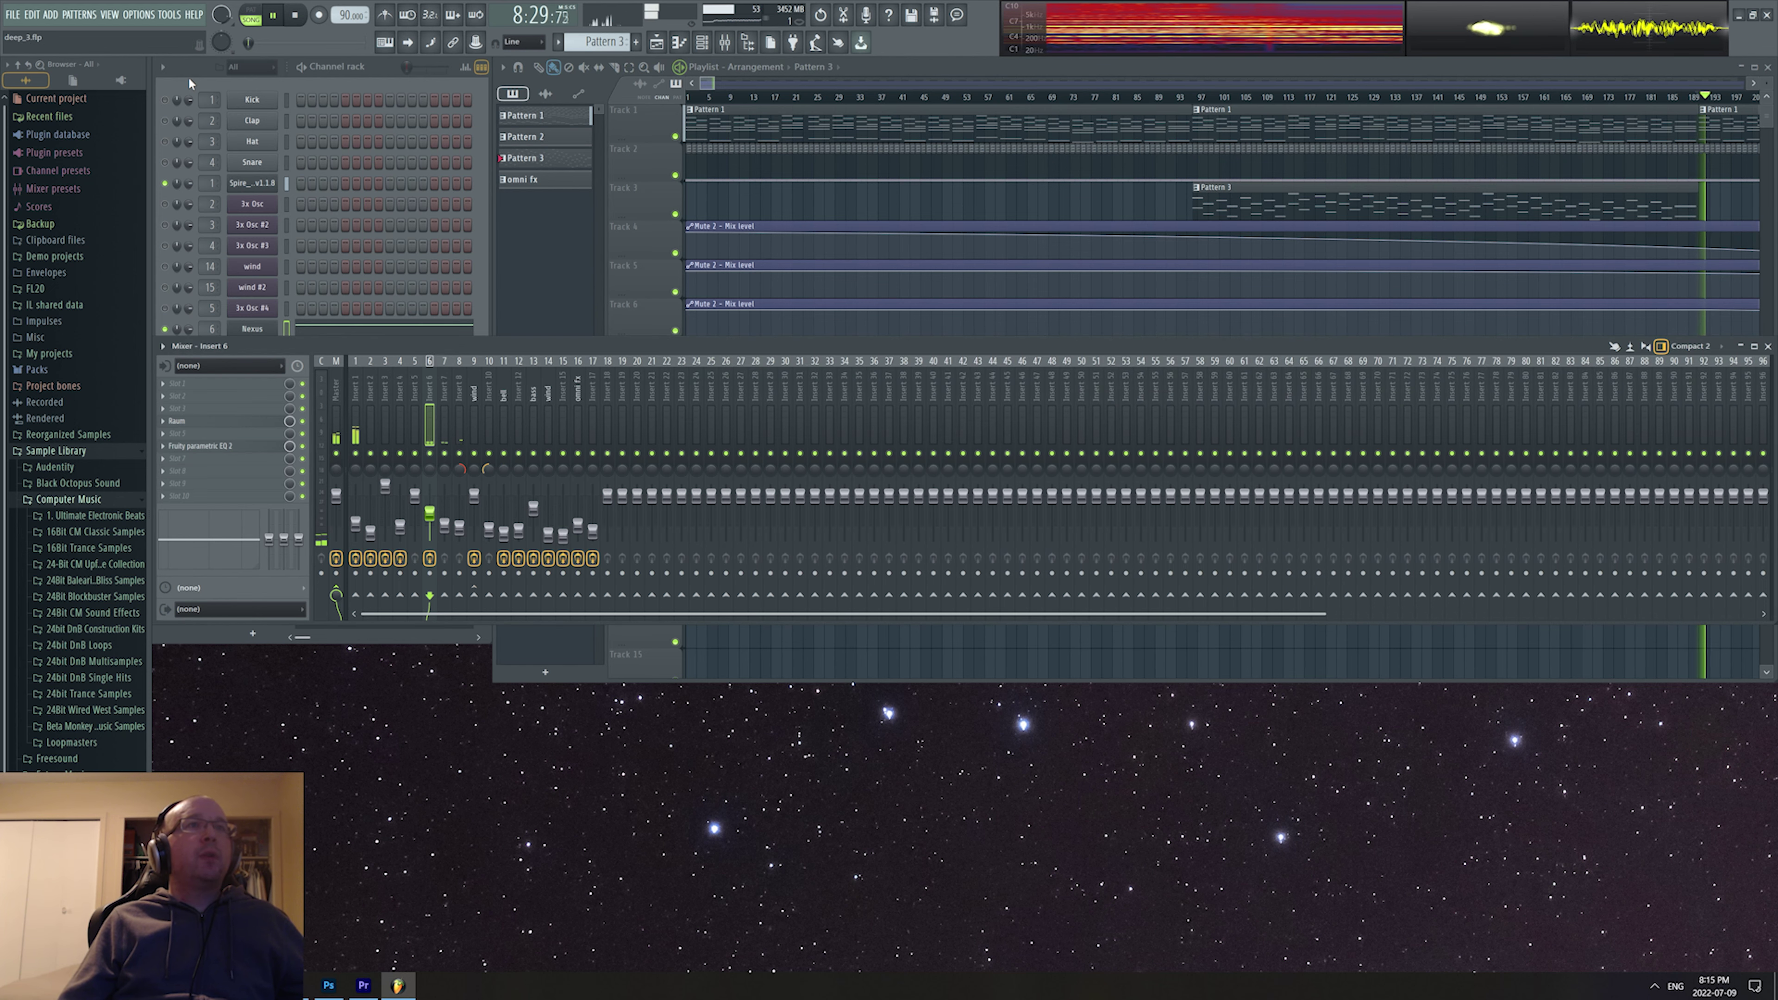
{"action": "left_click", "coordinate": [256, 261]}
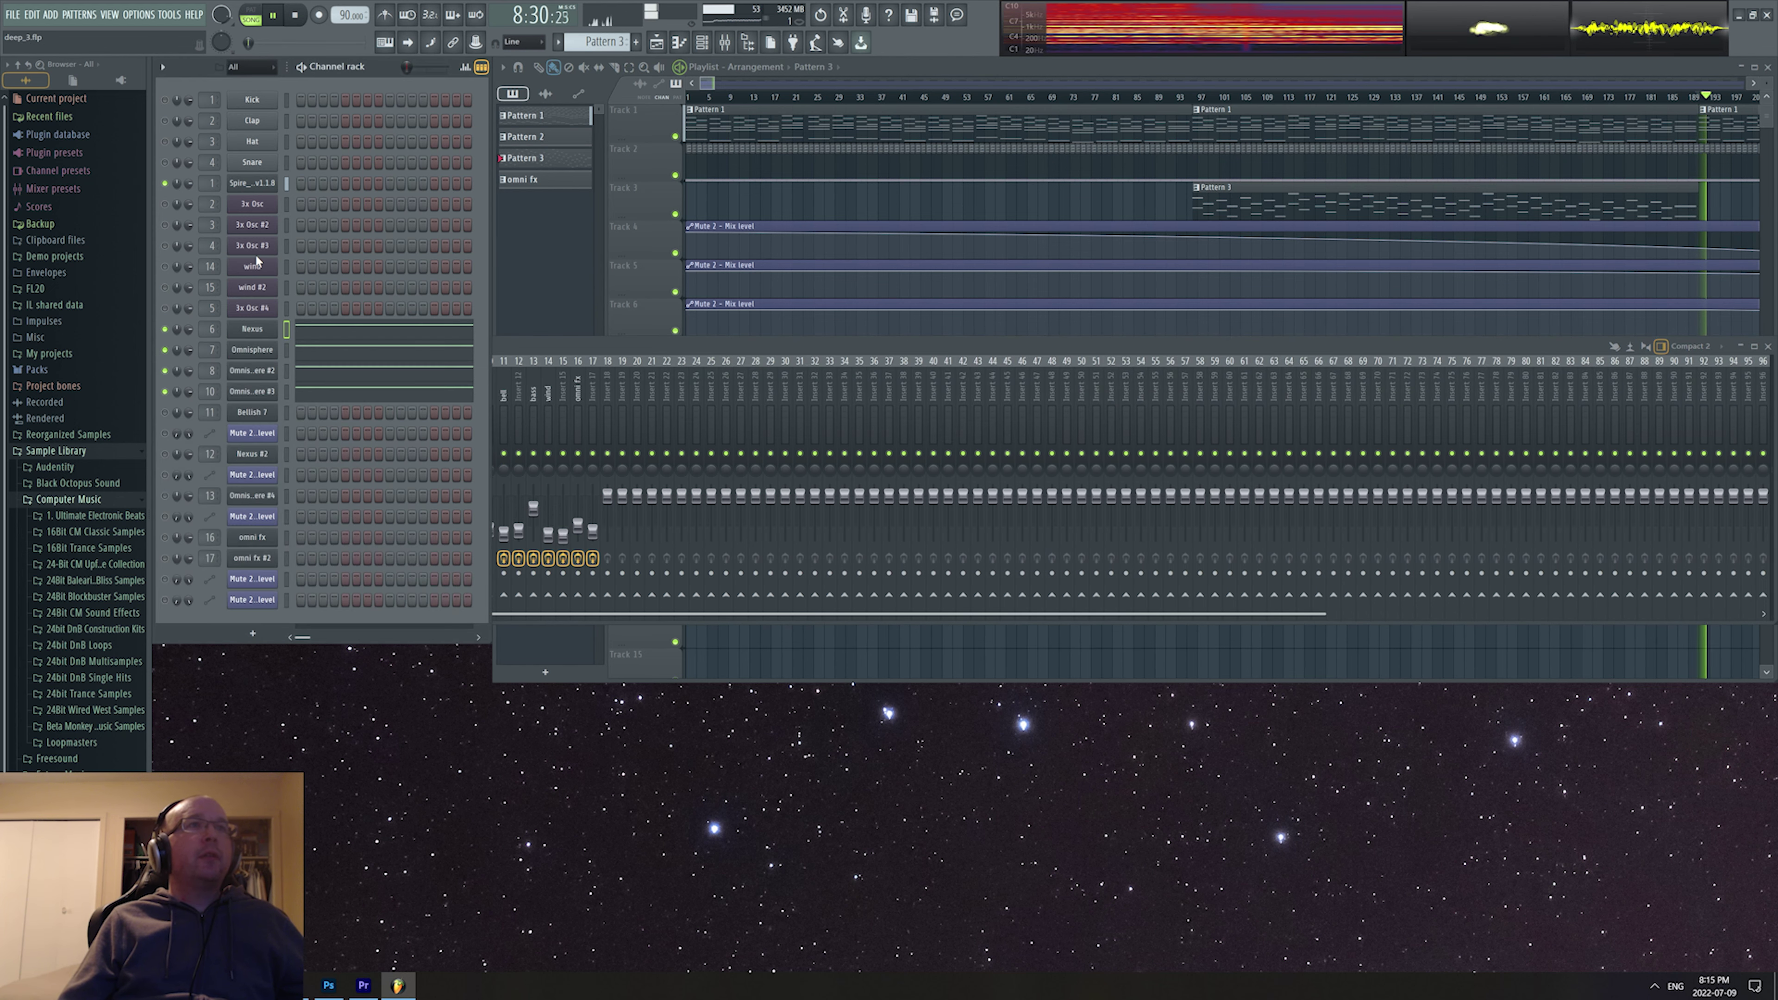
{"action": "left_click", "coordinate": [165, 412]}
Open and close Bellish 7's Ogun synth, then lower the mixer slightly.
{"action": "left_click", "coordinate": [252, 413]}
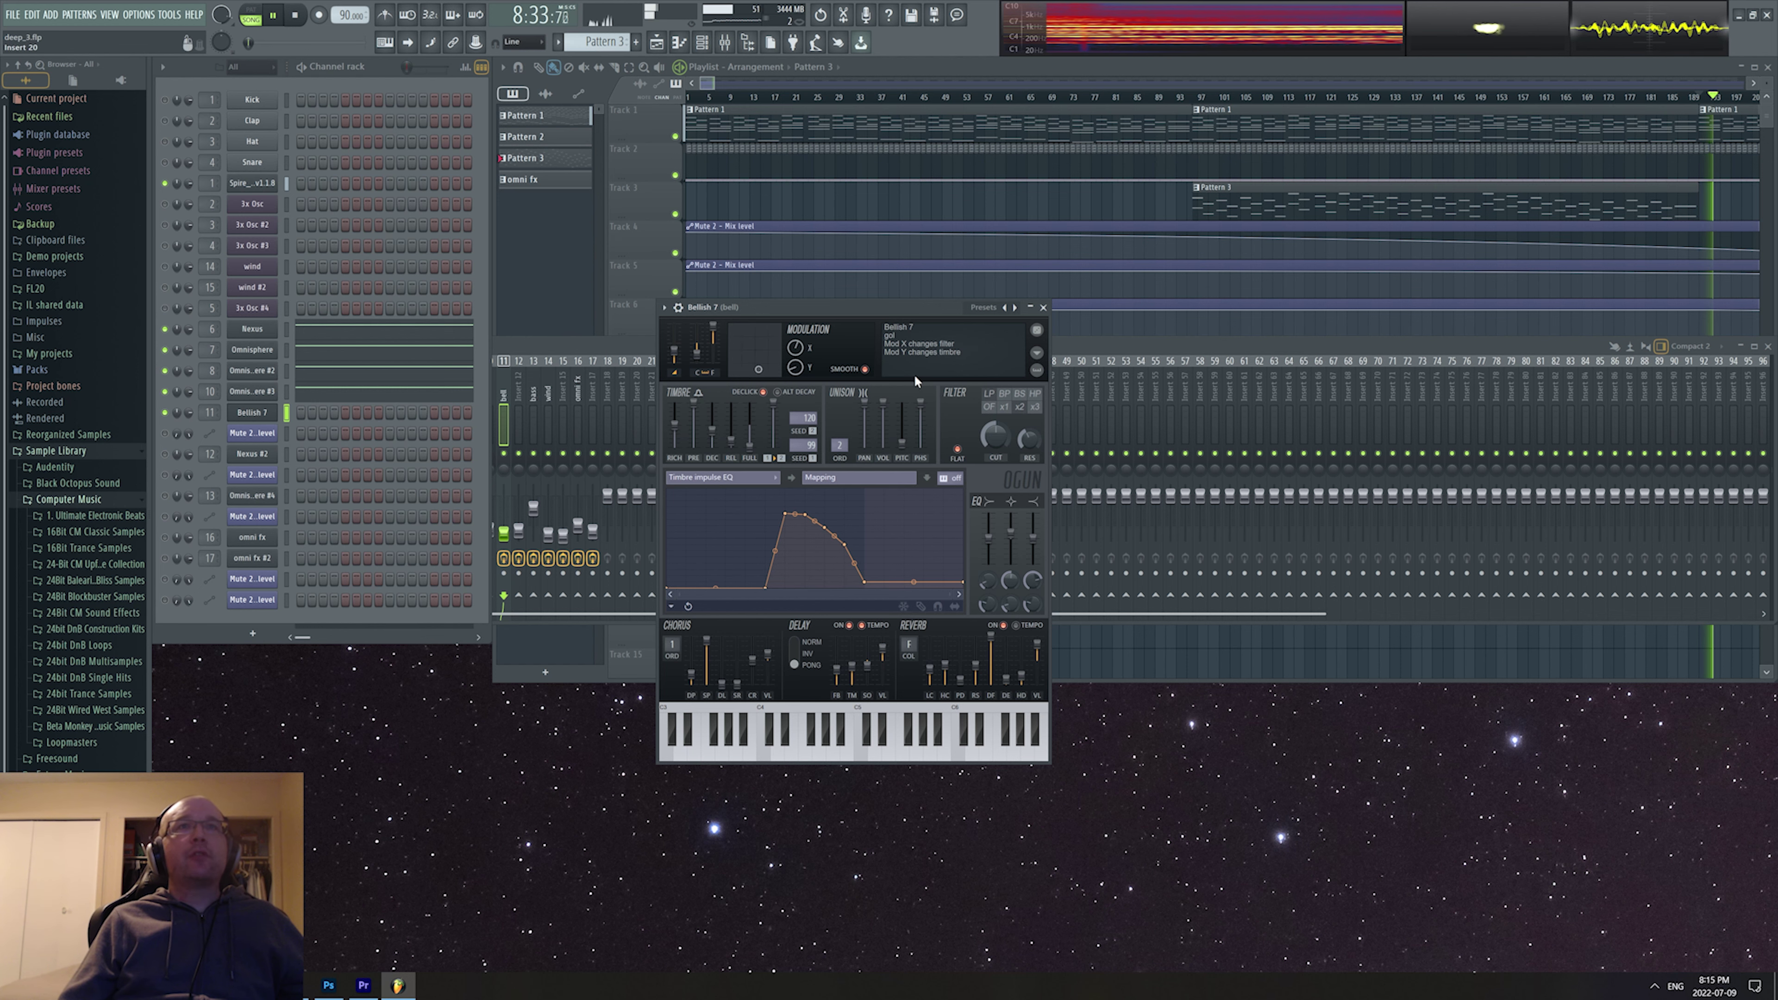
{"action": "left_click", "coordinate": [1044, 308]}
{"action": "left_click_drag", "start_coordinate": [1031, 345], "coordinate": [1034, 369]}
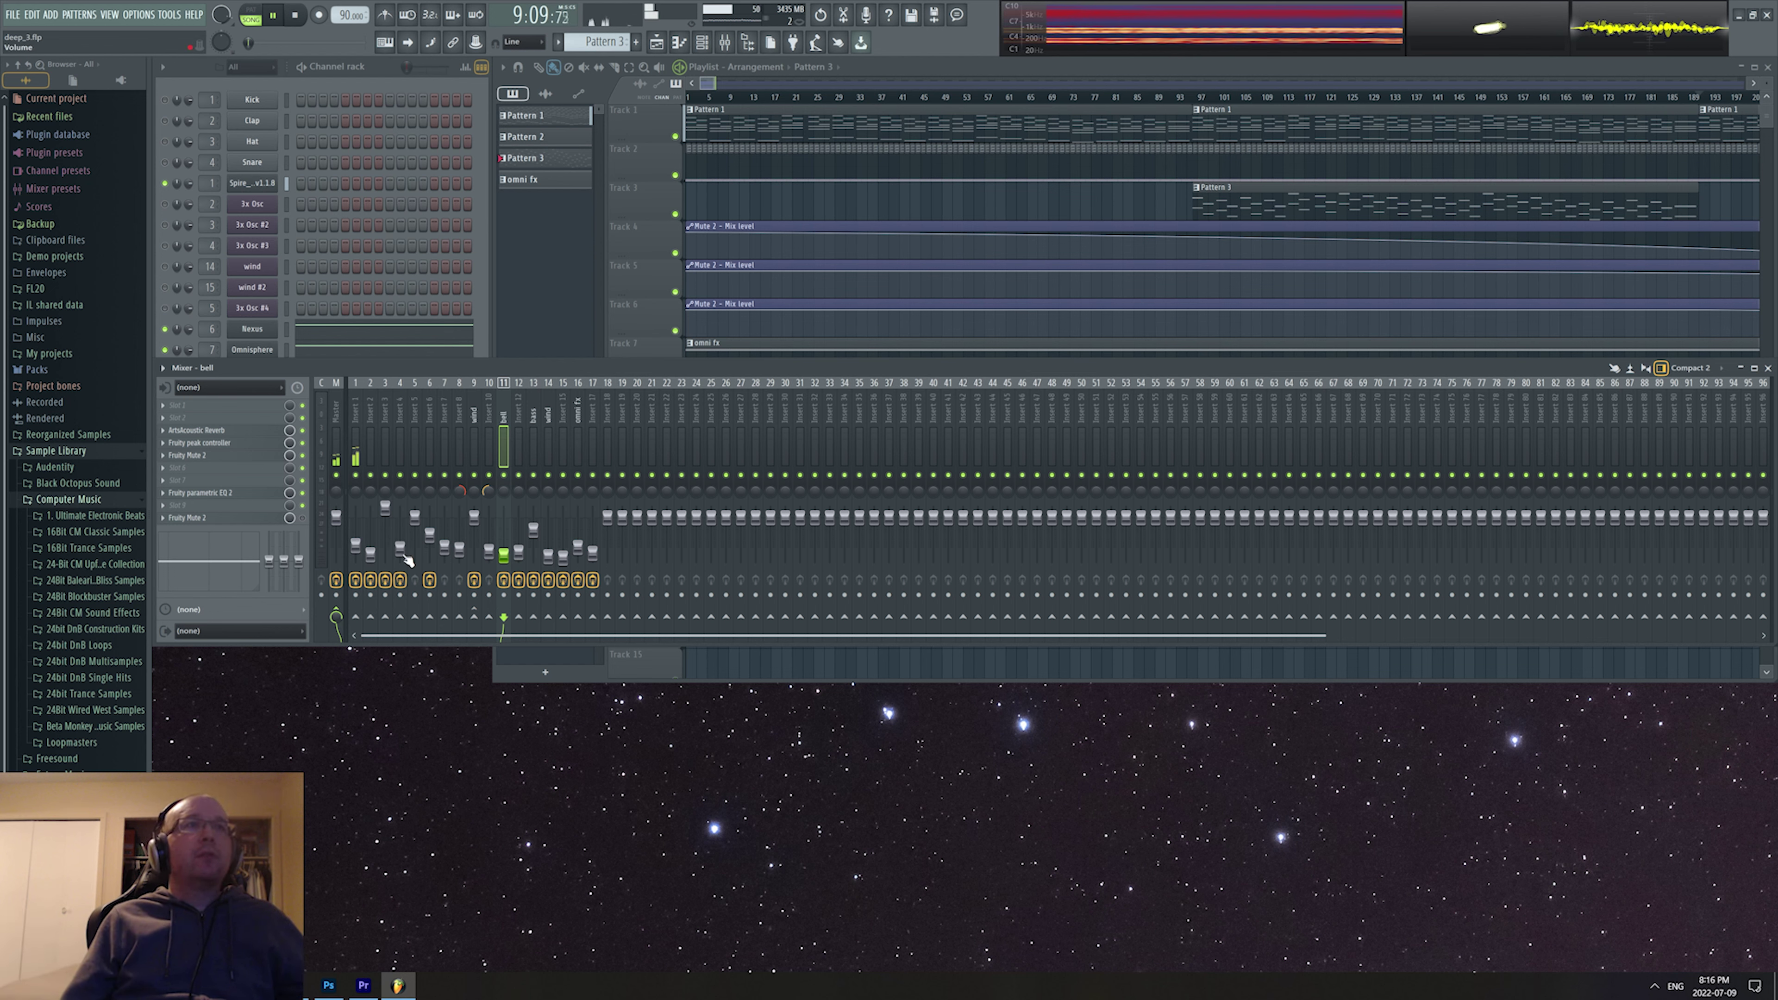
Open the bell insert's Fruity peak controller and Fruity Mute 2, placing their windows side by side.
{"action": "left_click", "coordinate": [228, 442]}
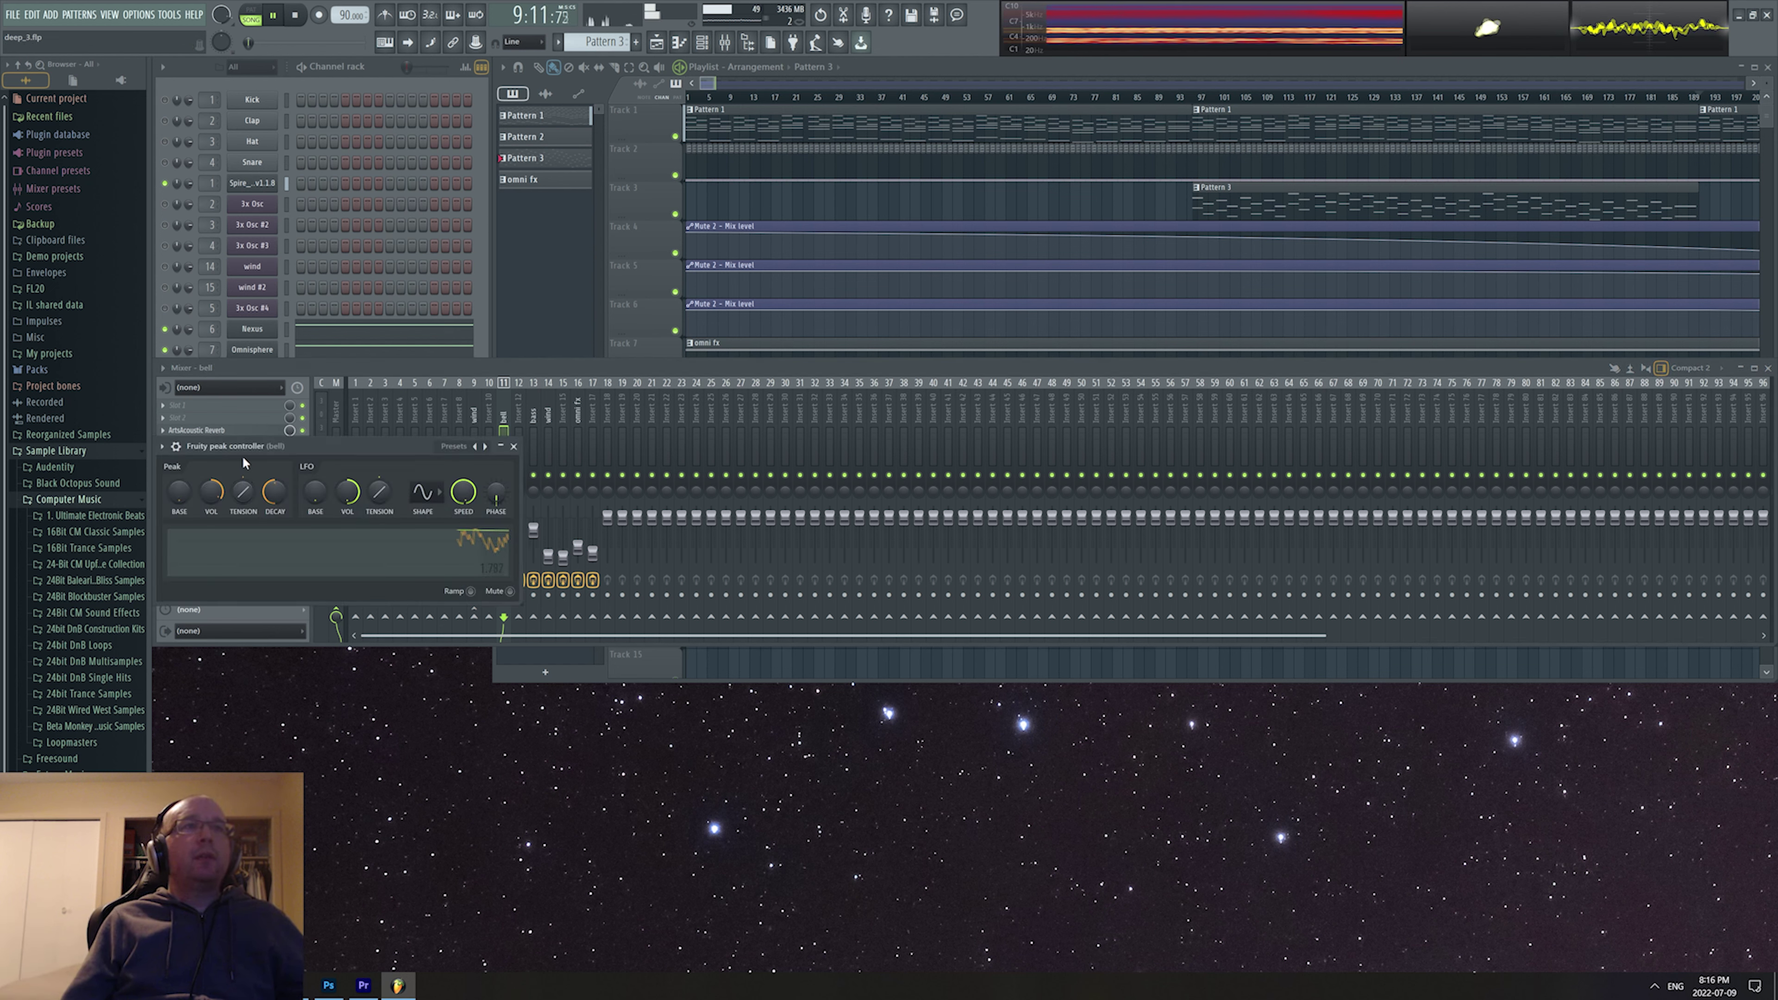
{"action": "left_click_drag", "start_coordinate": [242, 456], "coordinate": [472, 276]}
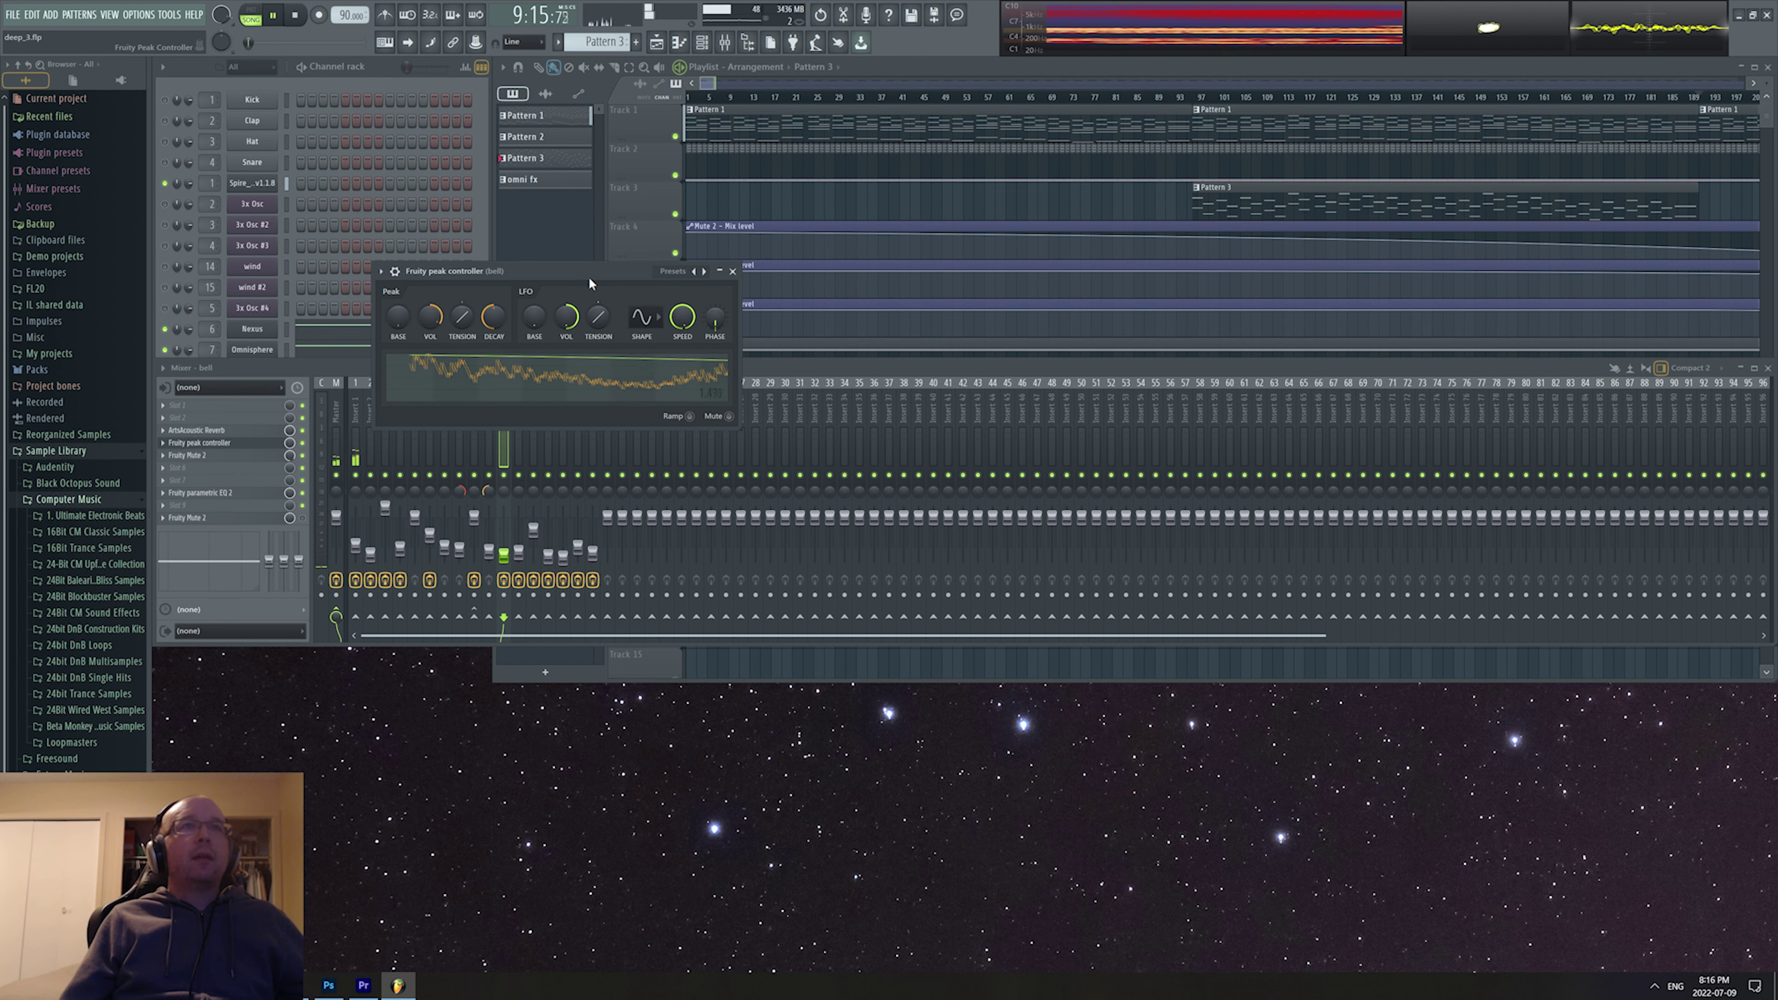
{"action": "left_click_drag", "start_coordinate": [476, 271], "coordinate": [539, 172]}
{"action": "left_click", "coordinate": [187, 455]}
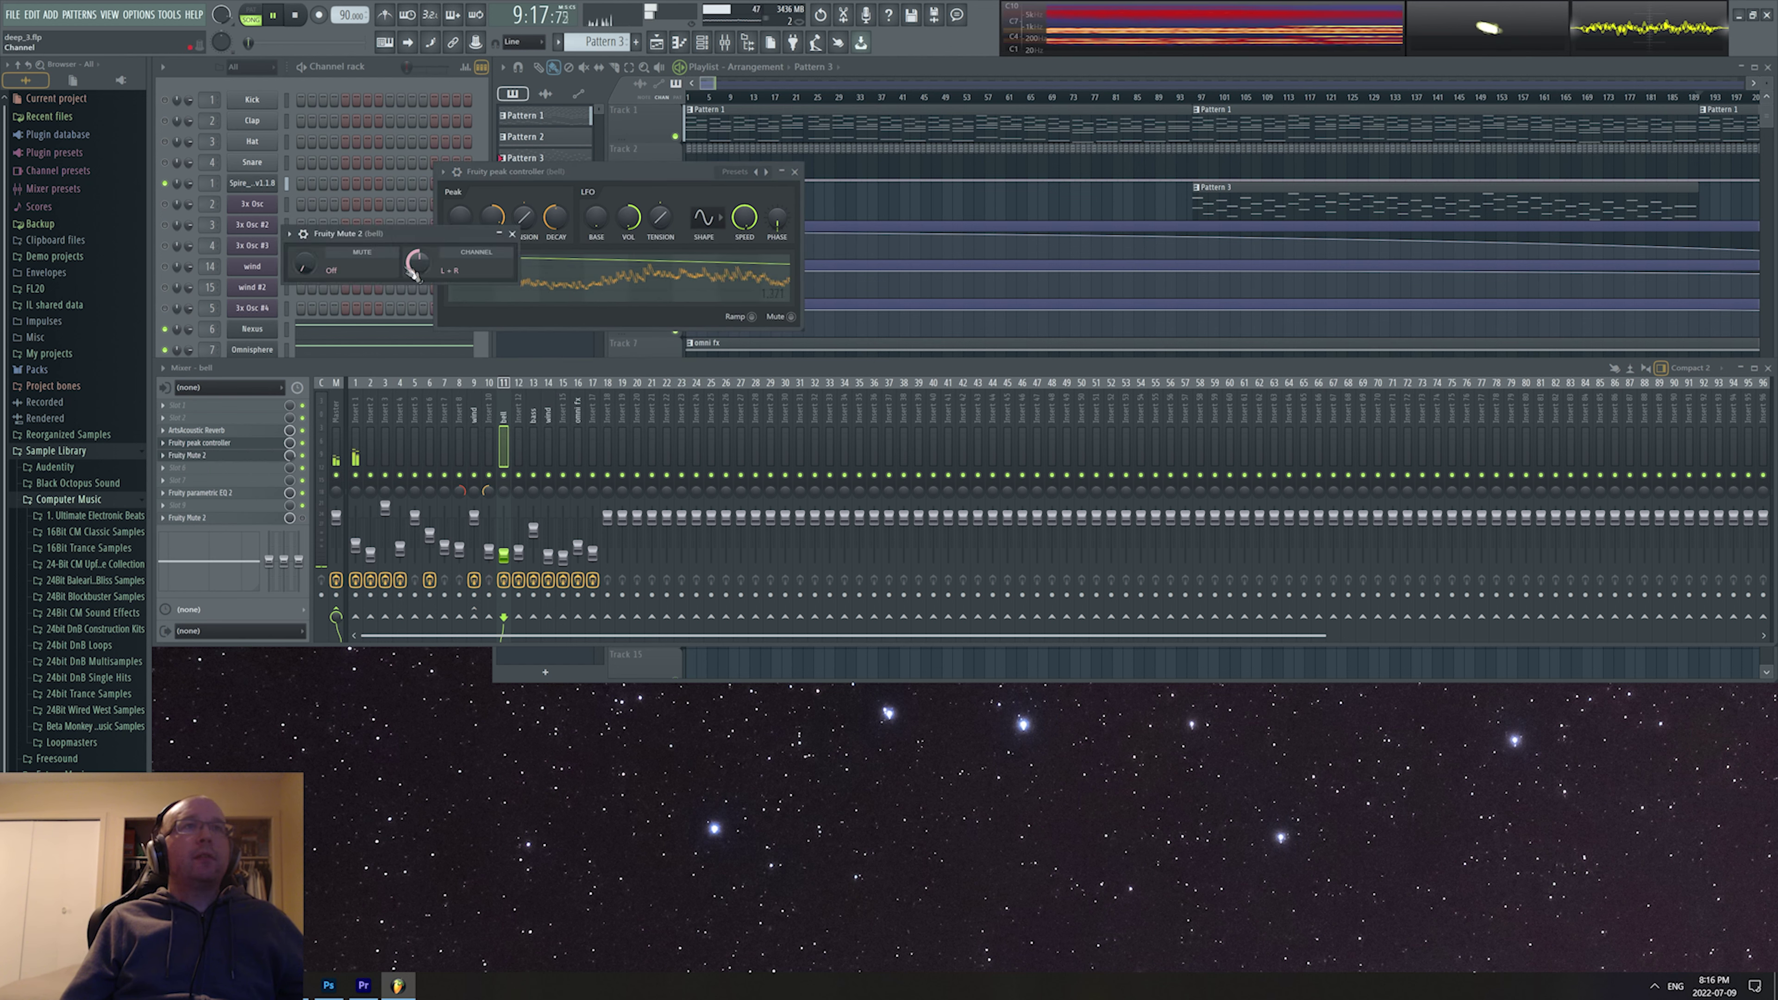
{"action": "left_click_drag", "start_coordinate": [399, 247], "coordinate": [1020, 260]}
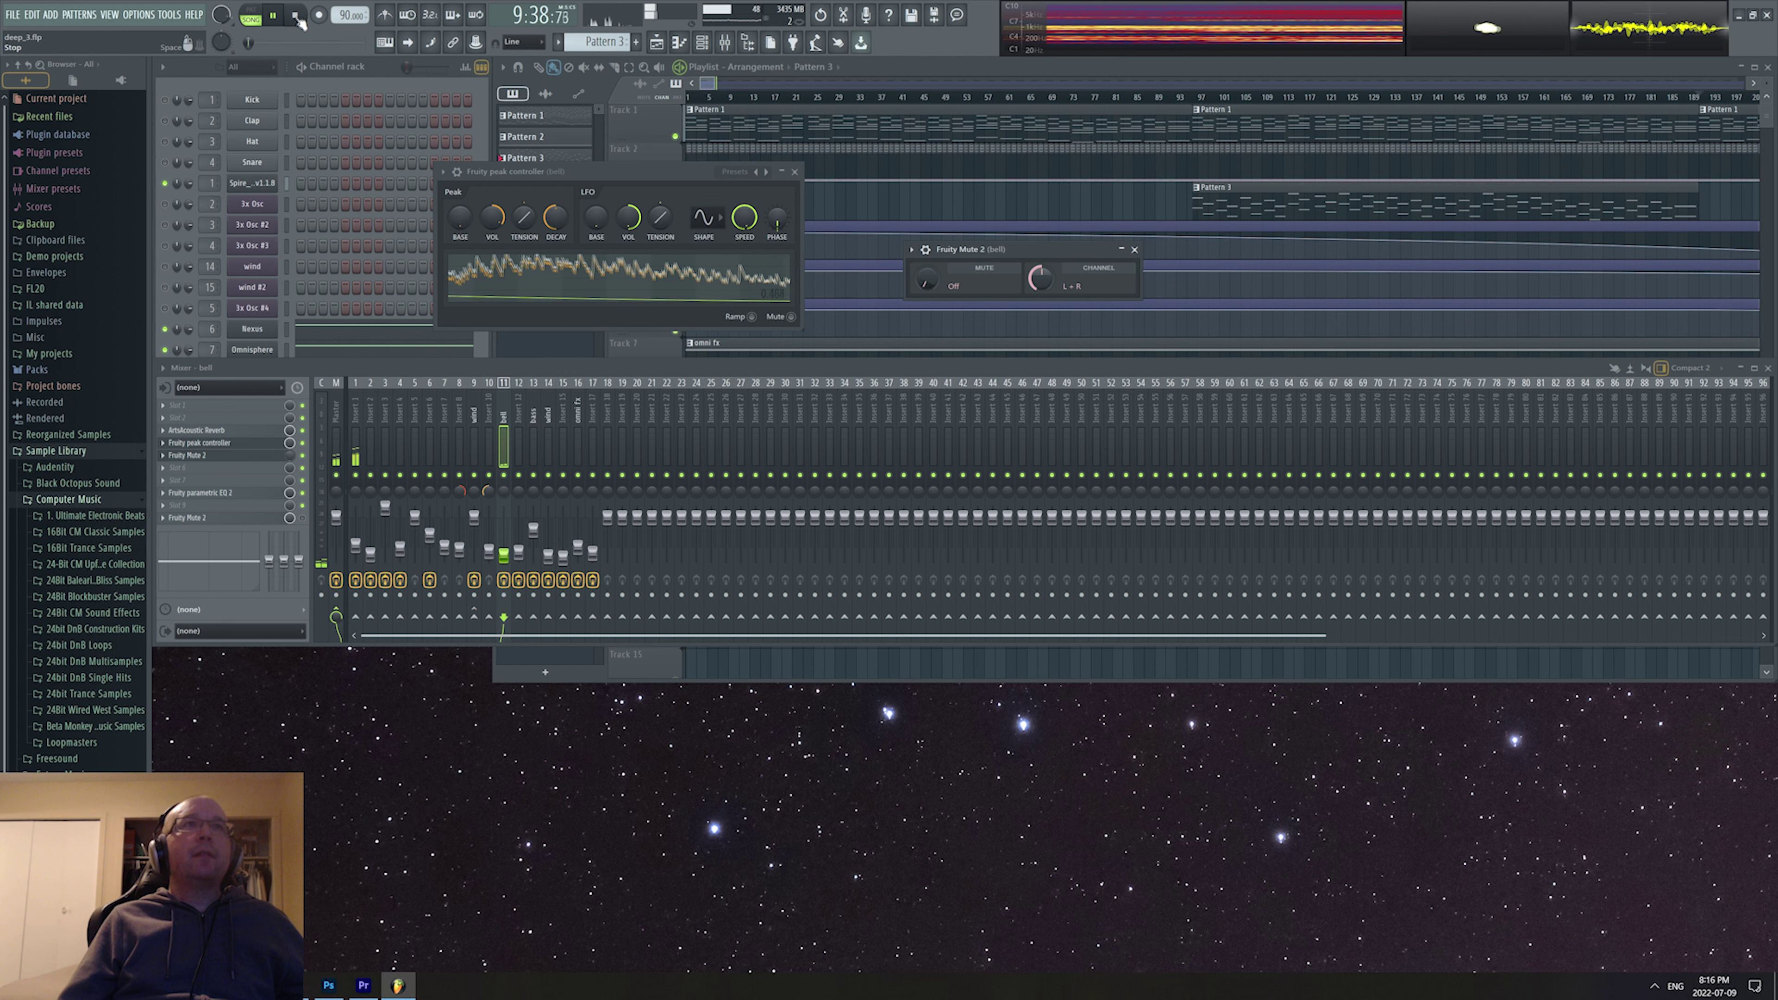
Restart playback from the song start and open the Spire synth's plugin window.
{"action": "left_click", "coordinate": [295, 15]}
{"action": "left_click", "coordinate": [273, 14]}
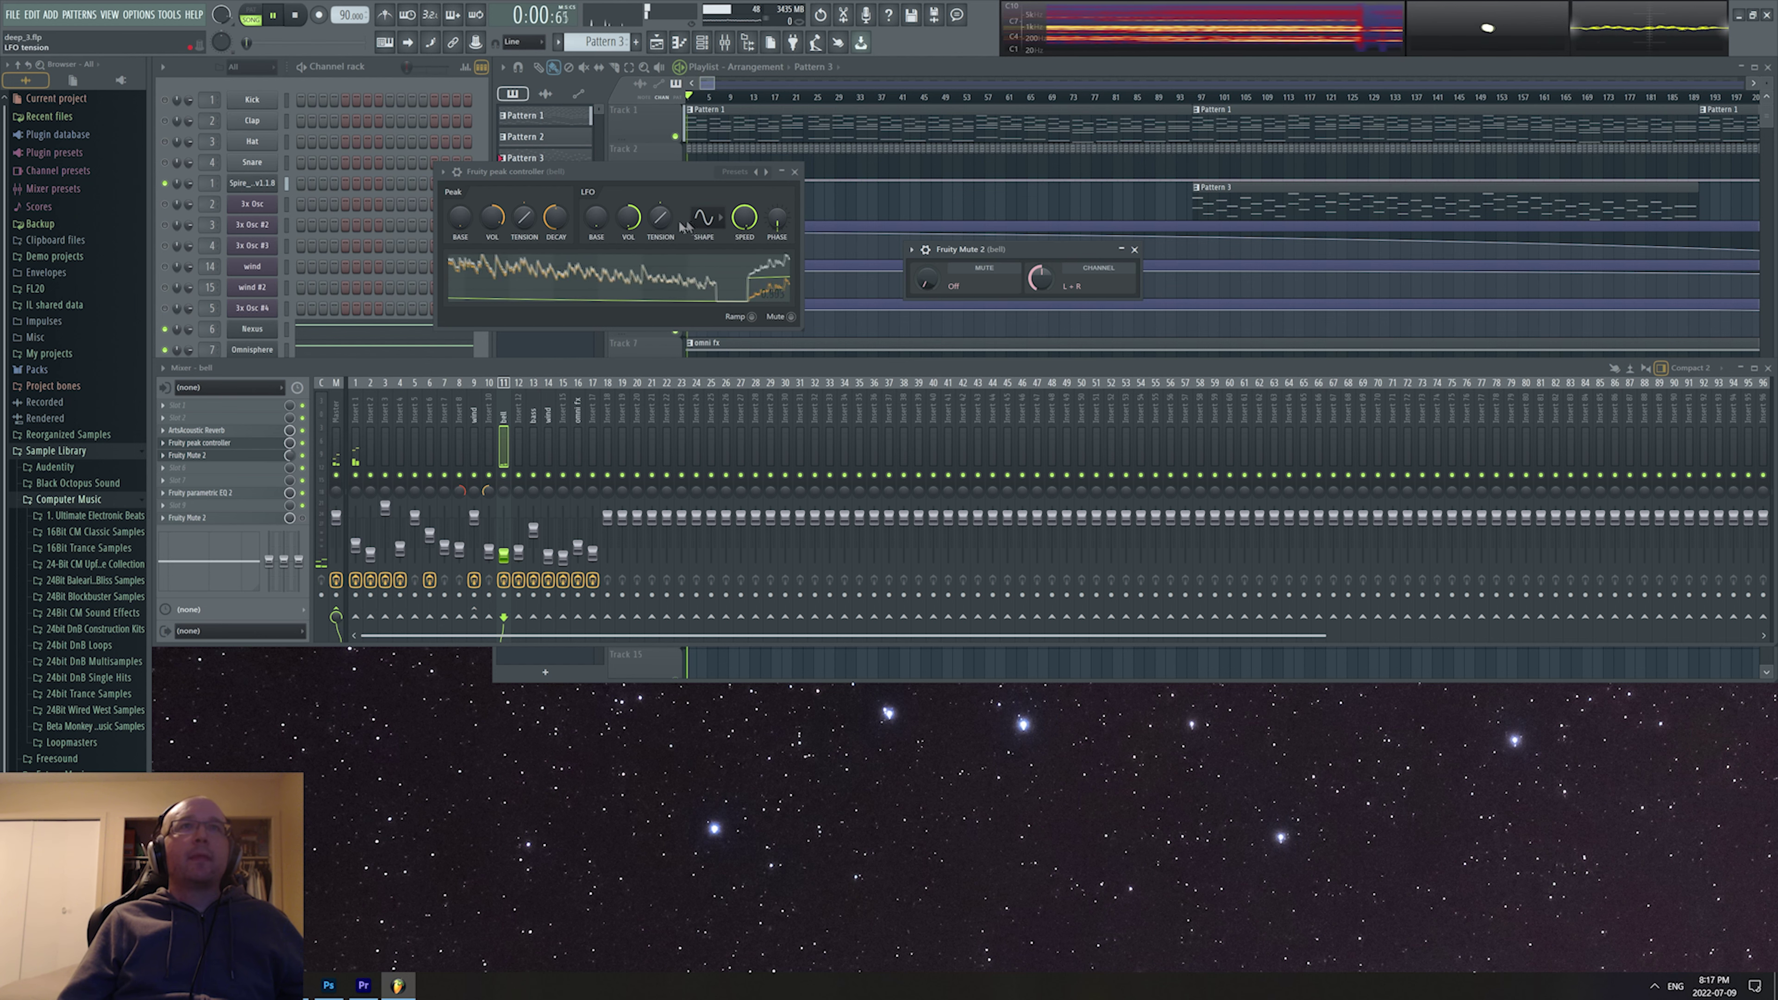
{"action": "left_click", "coordinate": [249, 186]}
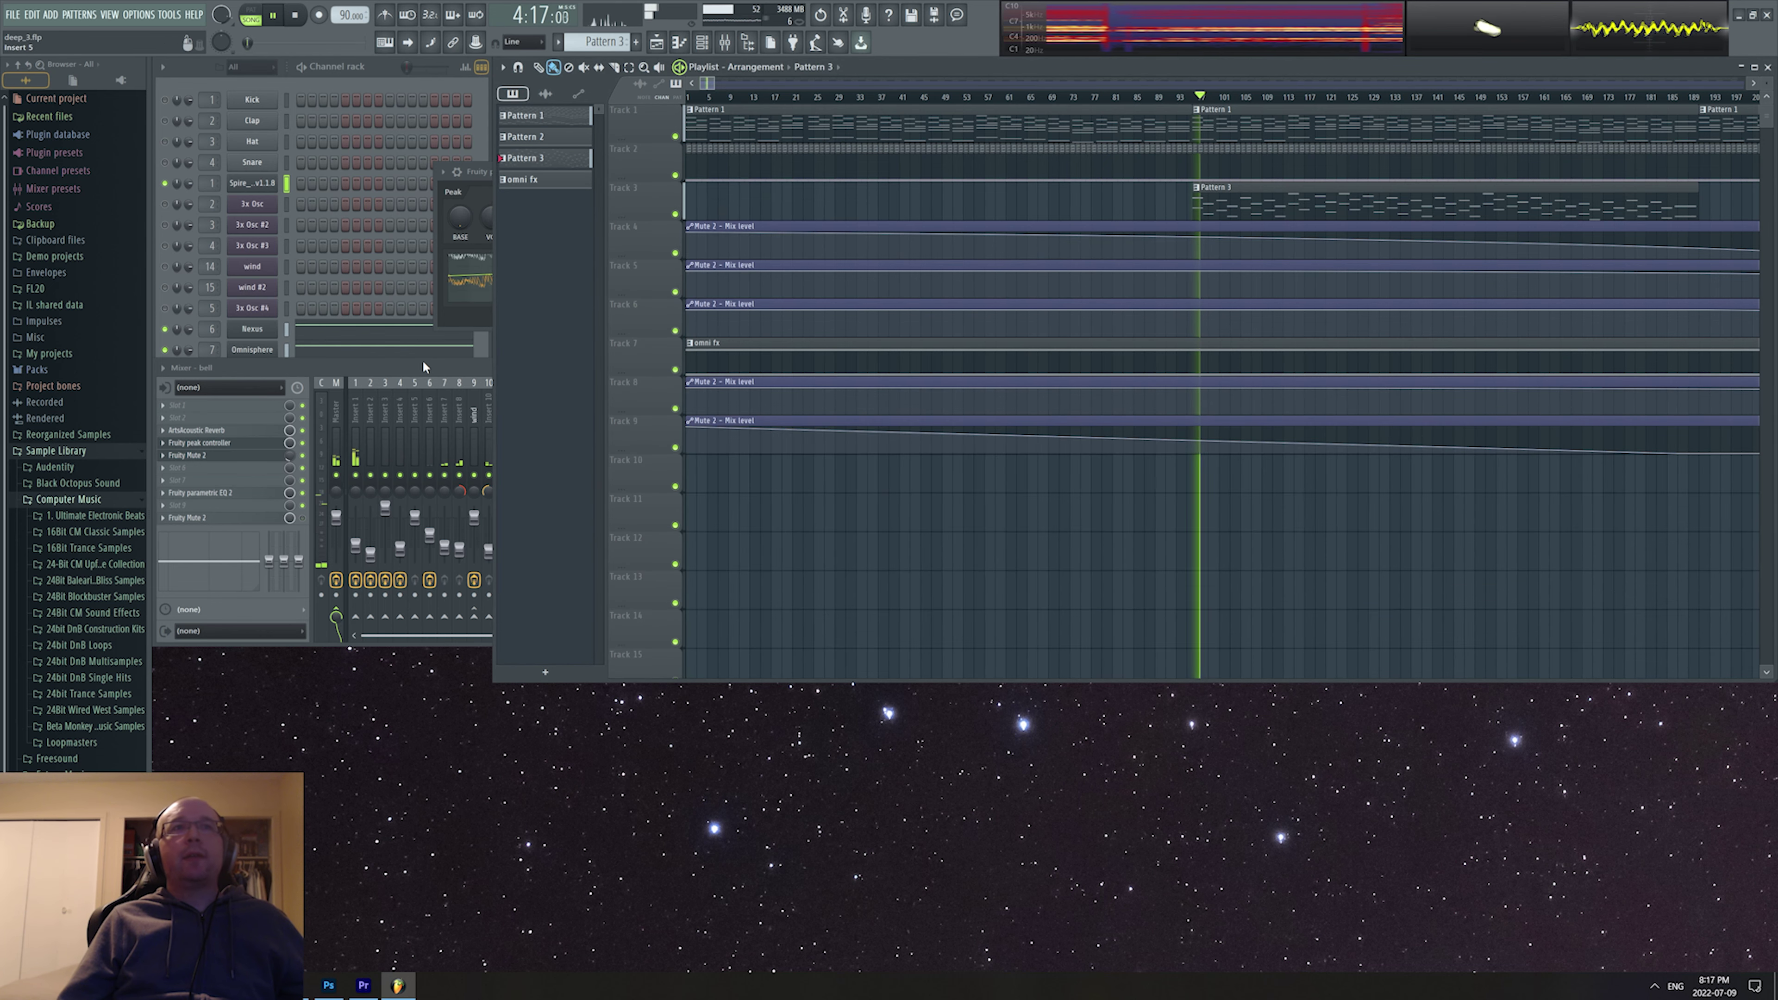
Expand the mixer full width, jump the playhead to bar 189, and open Bellish 7's Ogun synth.
{"action": "double_click", "coordinate": [423, 360]}
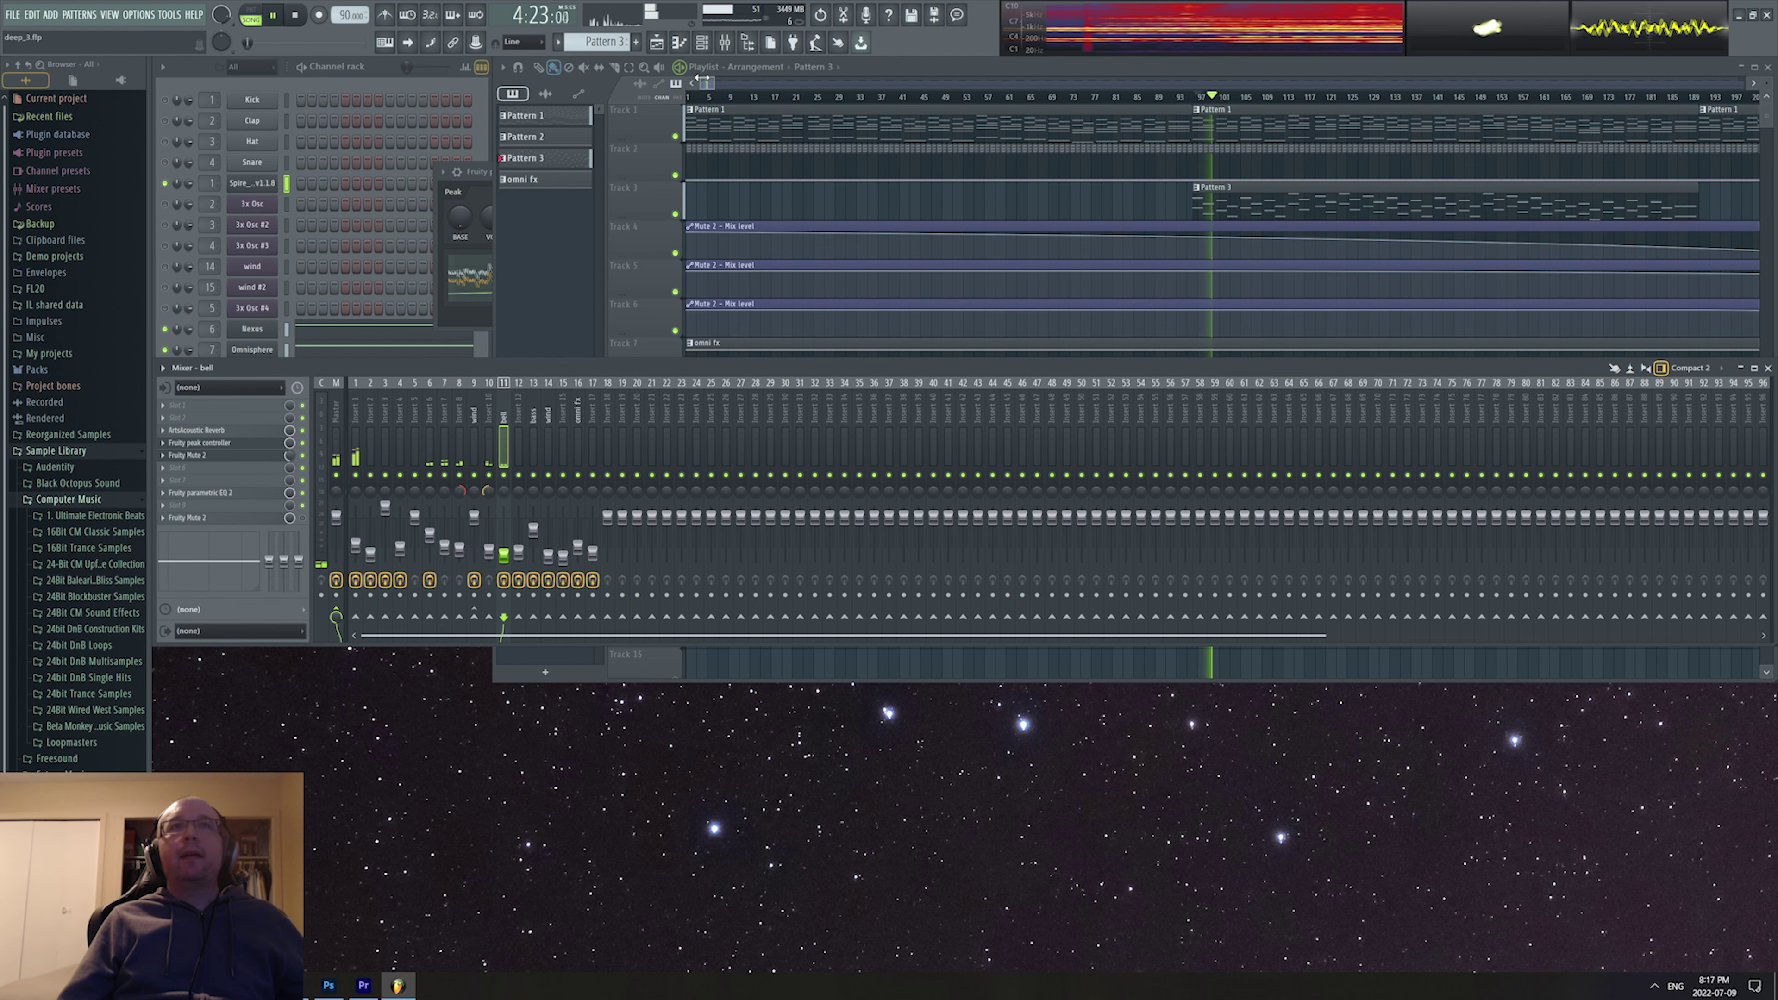
{"action": "left_click_drag", "start_coordinate": [1166, 80], "coordinate": [1408, 104]}
{"action": "left_click", "coordinate": [1407, 104]}
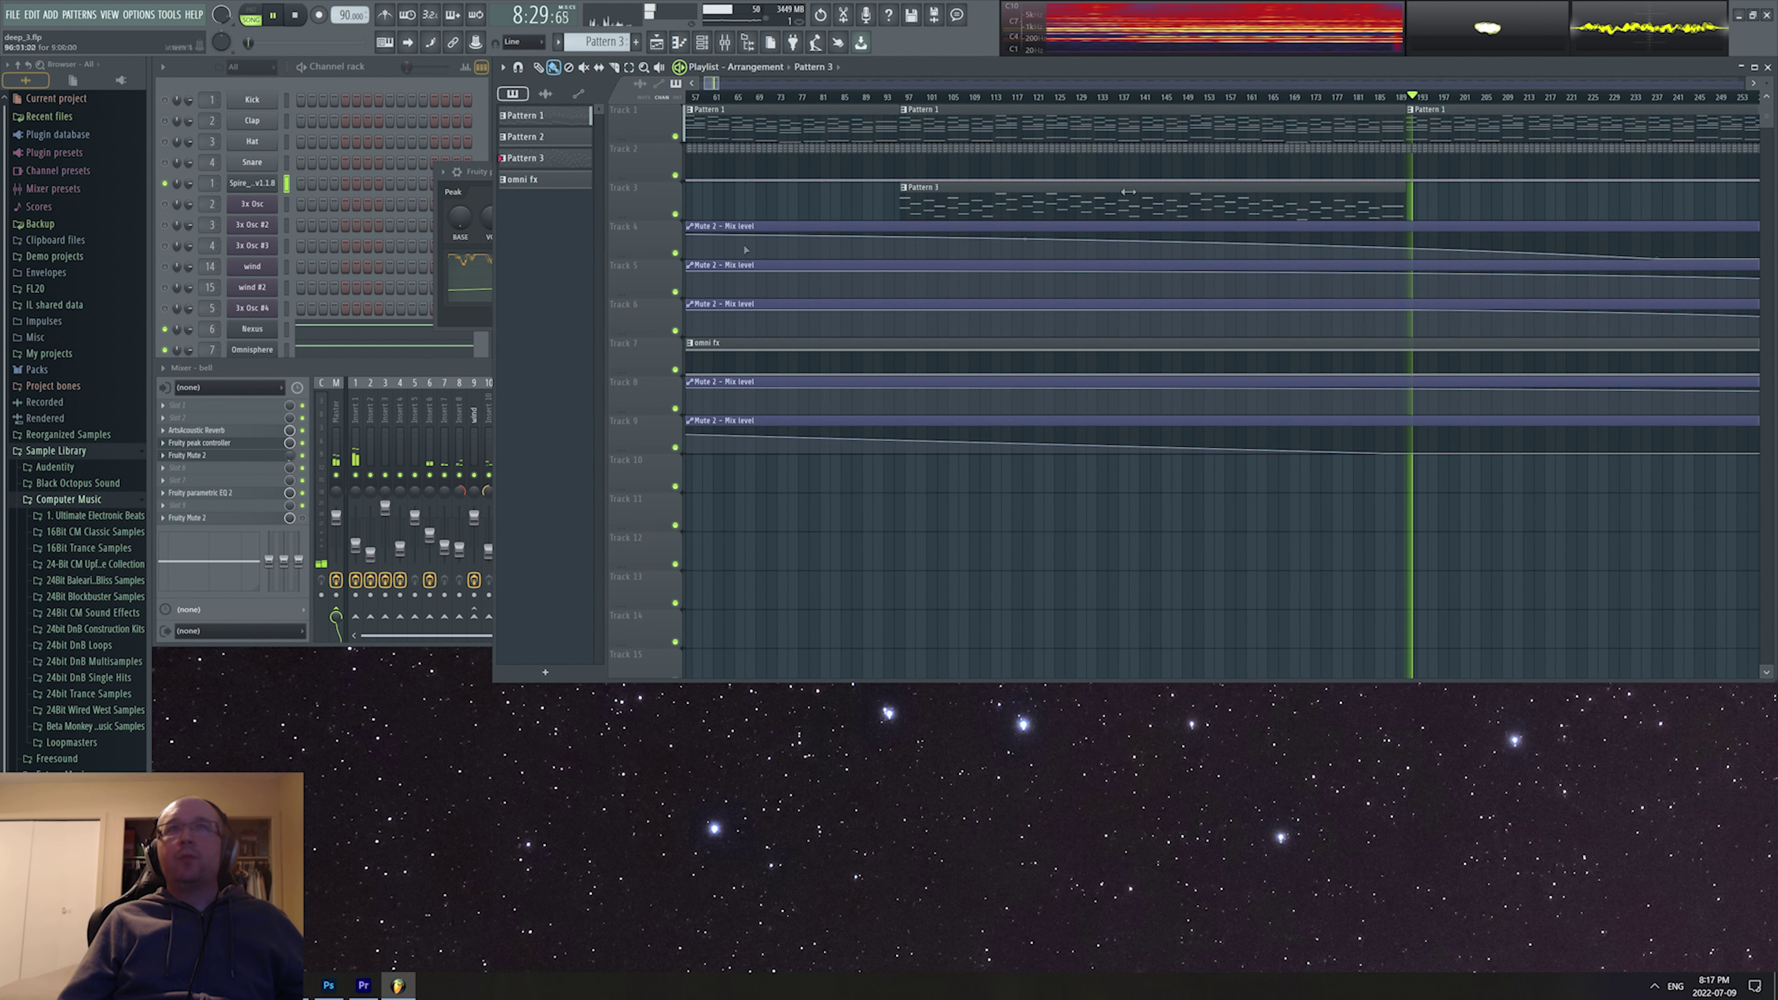
{"action": "left_click", "coordinate": [385, 65]}
{"action": "left_click", "coordinate": [235, 420]}
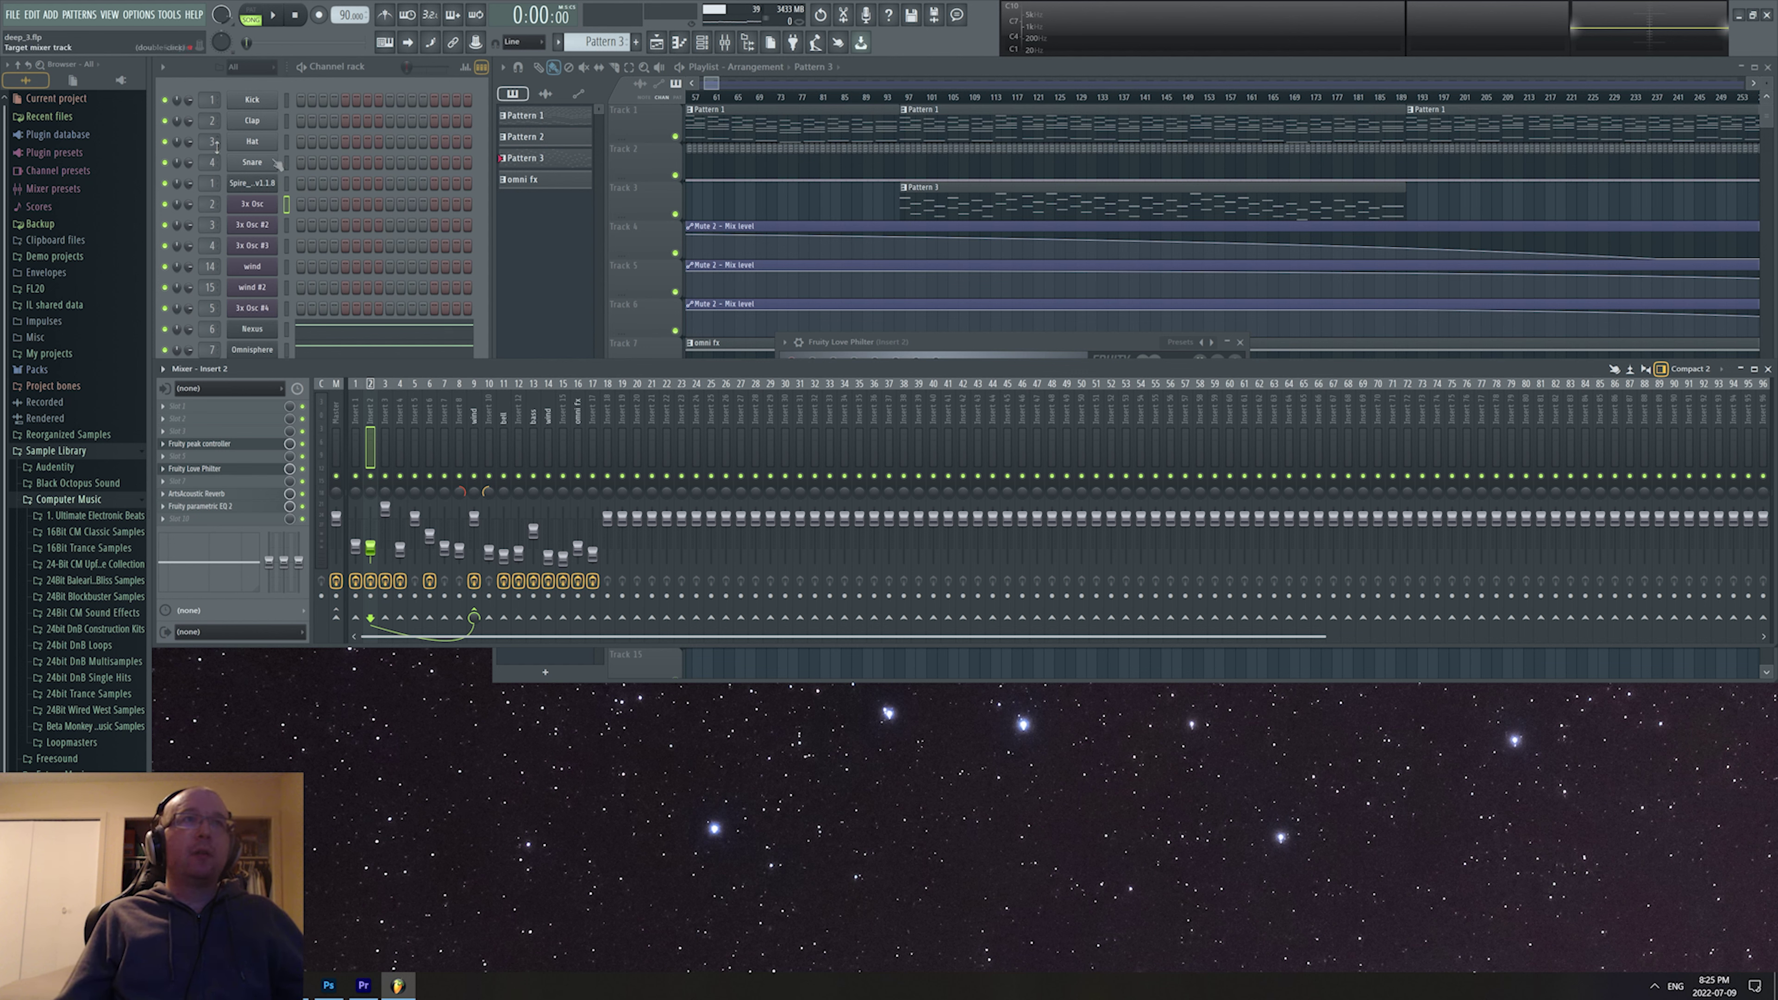
Open the 3x Osc synth on Insert 2 and start playing the song.
{"action": "left_click", "coordinate": [261, 208]}
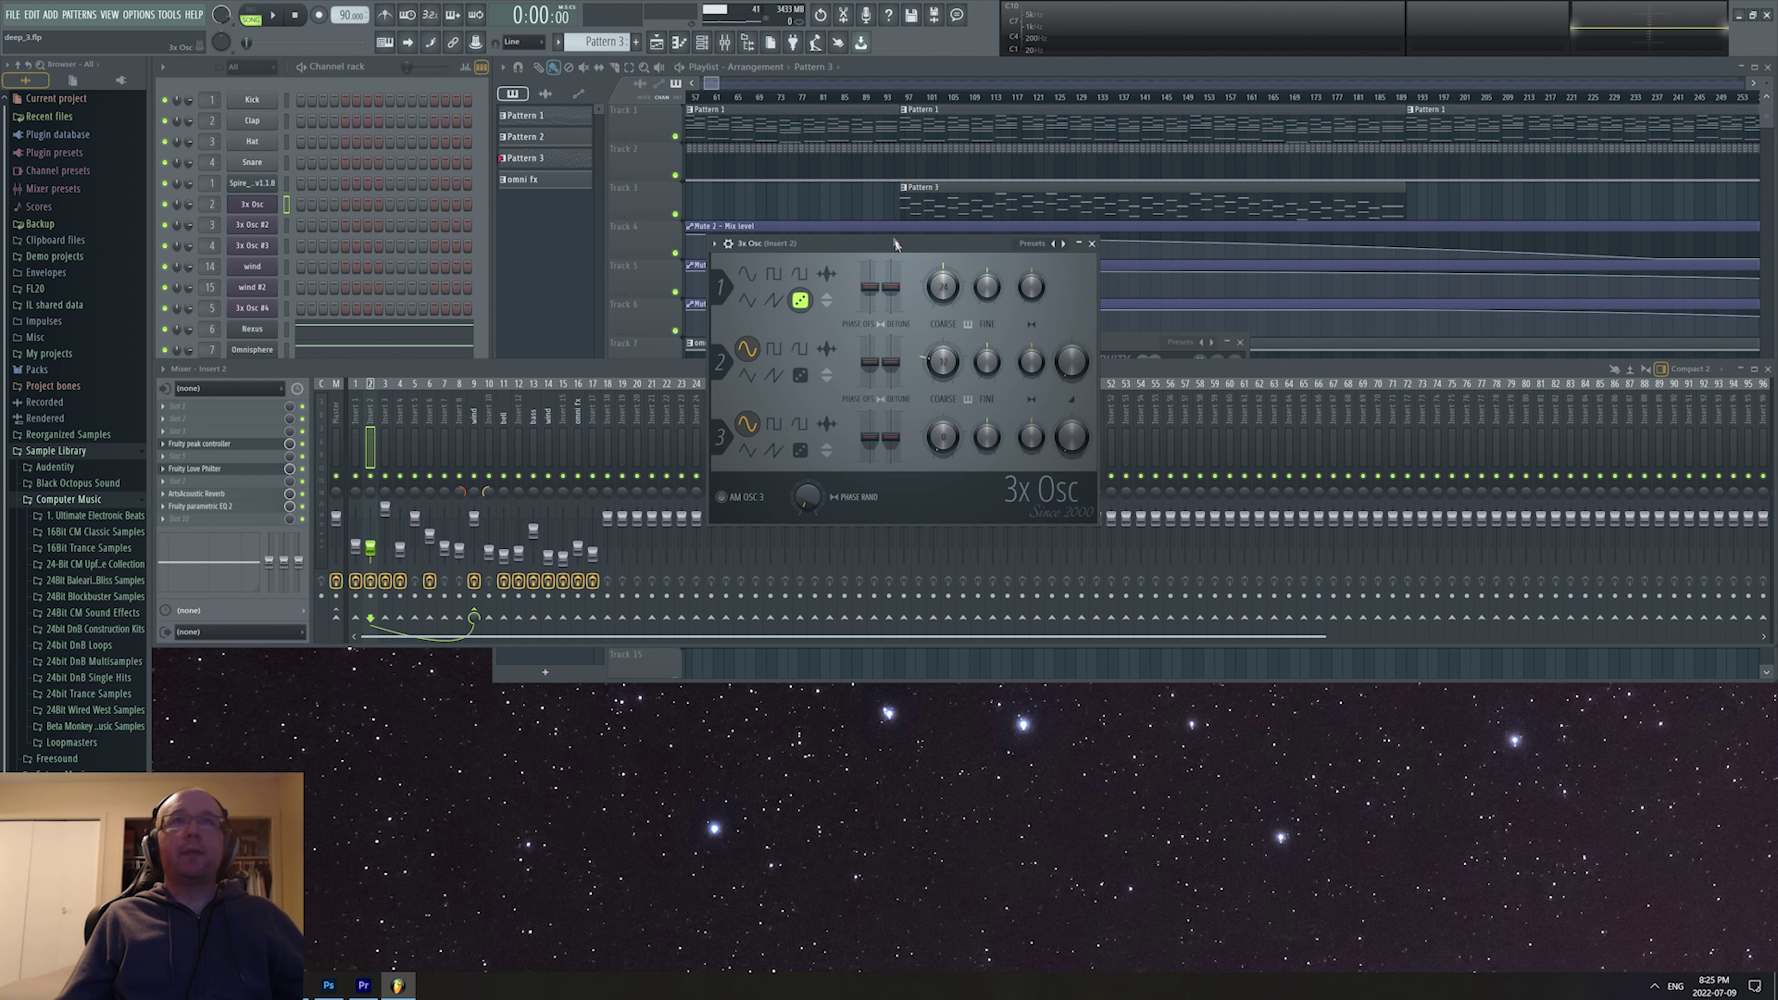
{"action": "left_click_drag", "start_coordinate": [895, 244], "coordinate": [913, 264]}
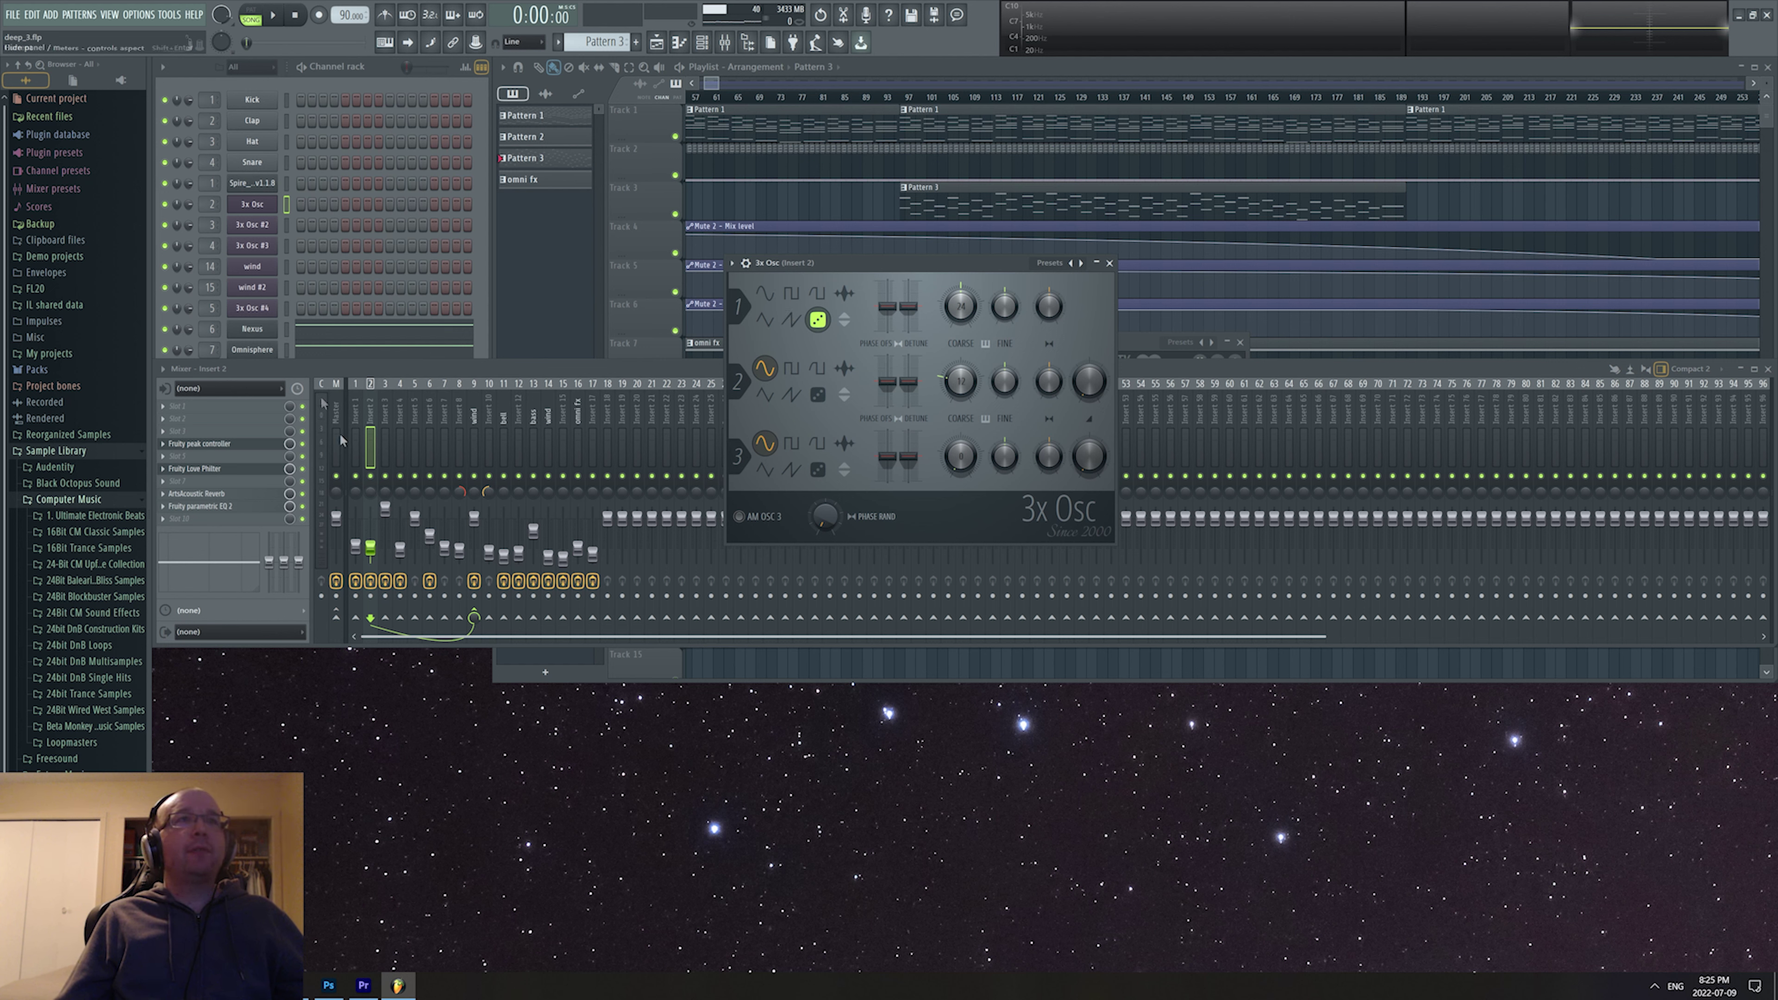
{"action": "key", "text": "space"}
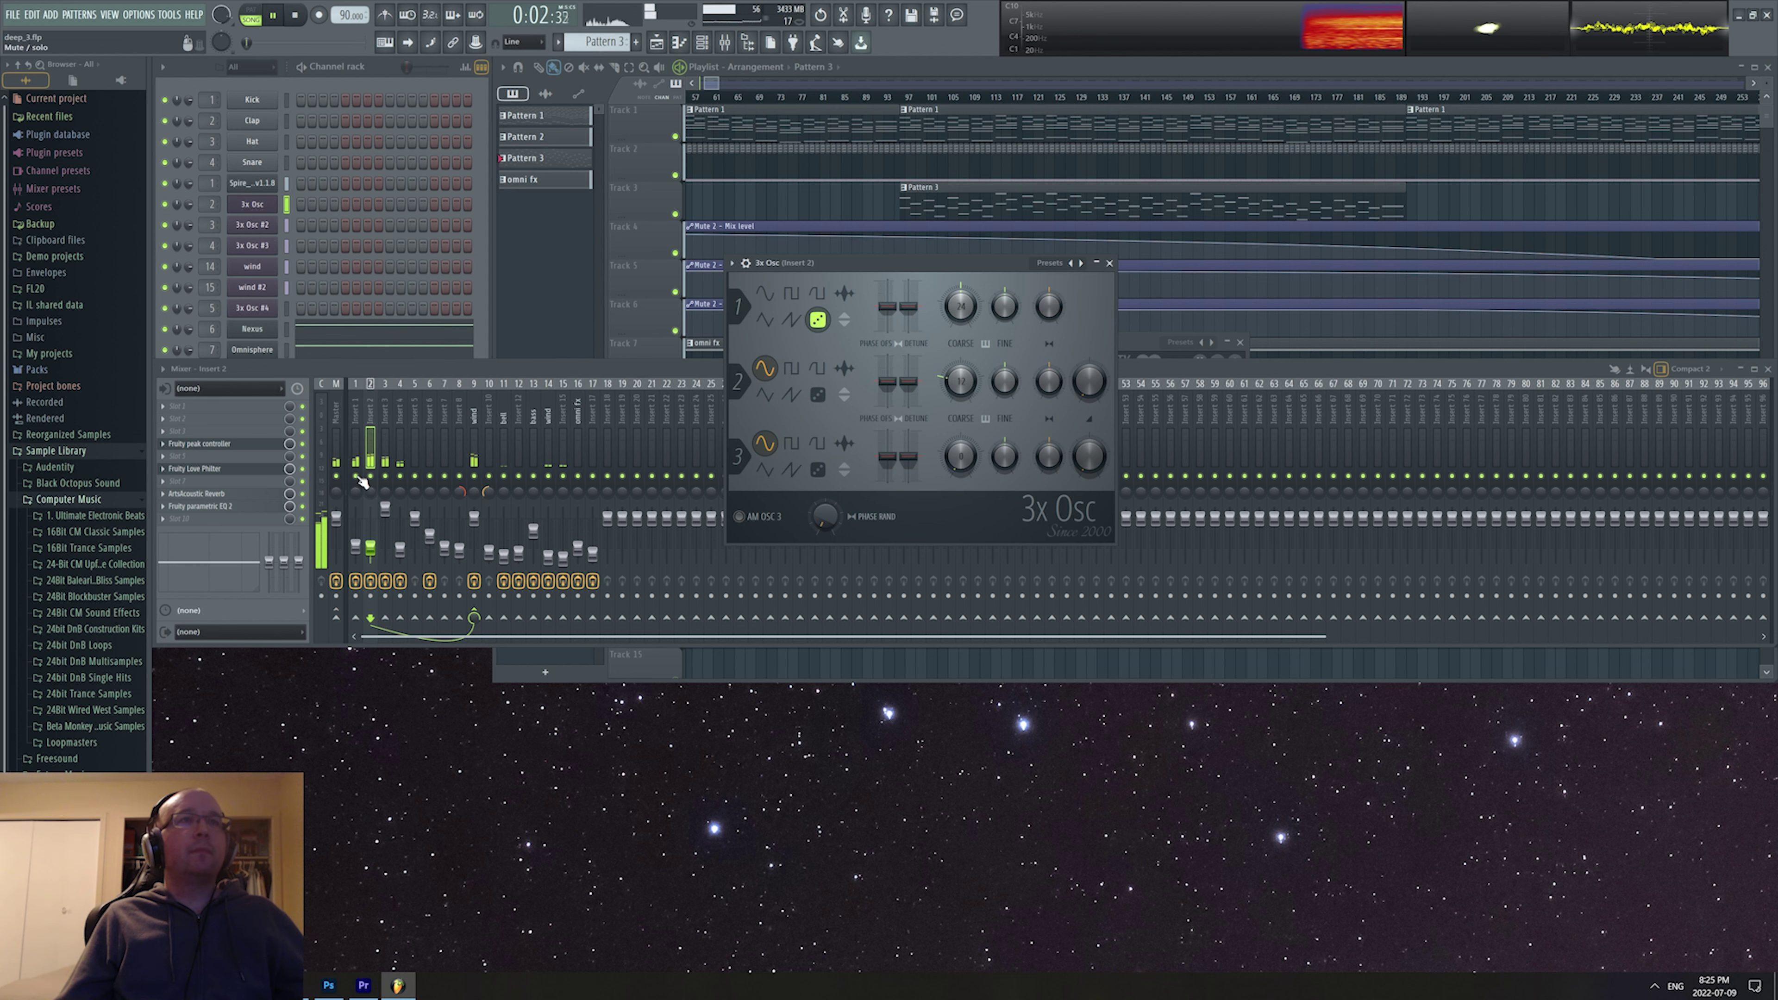
Nudge Insert 2's fader toward -13.8 dB and toggle its effects off.
{"action": "left_click", "coordinate": [449, 446]}
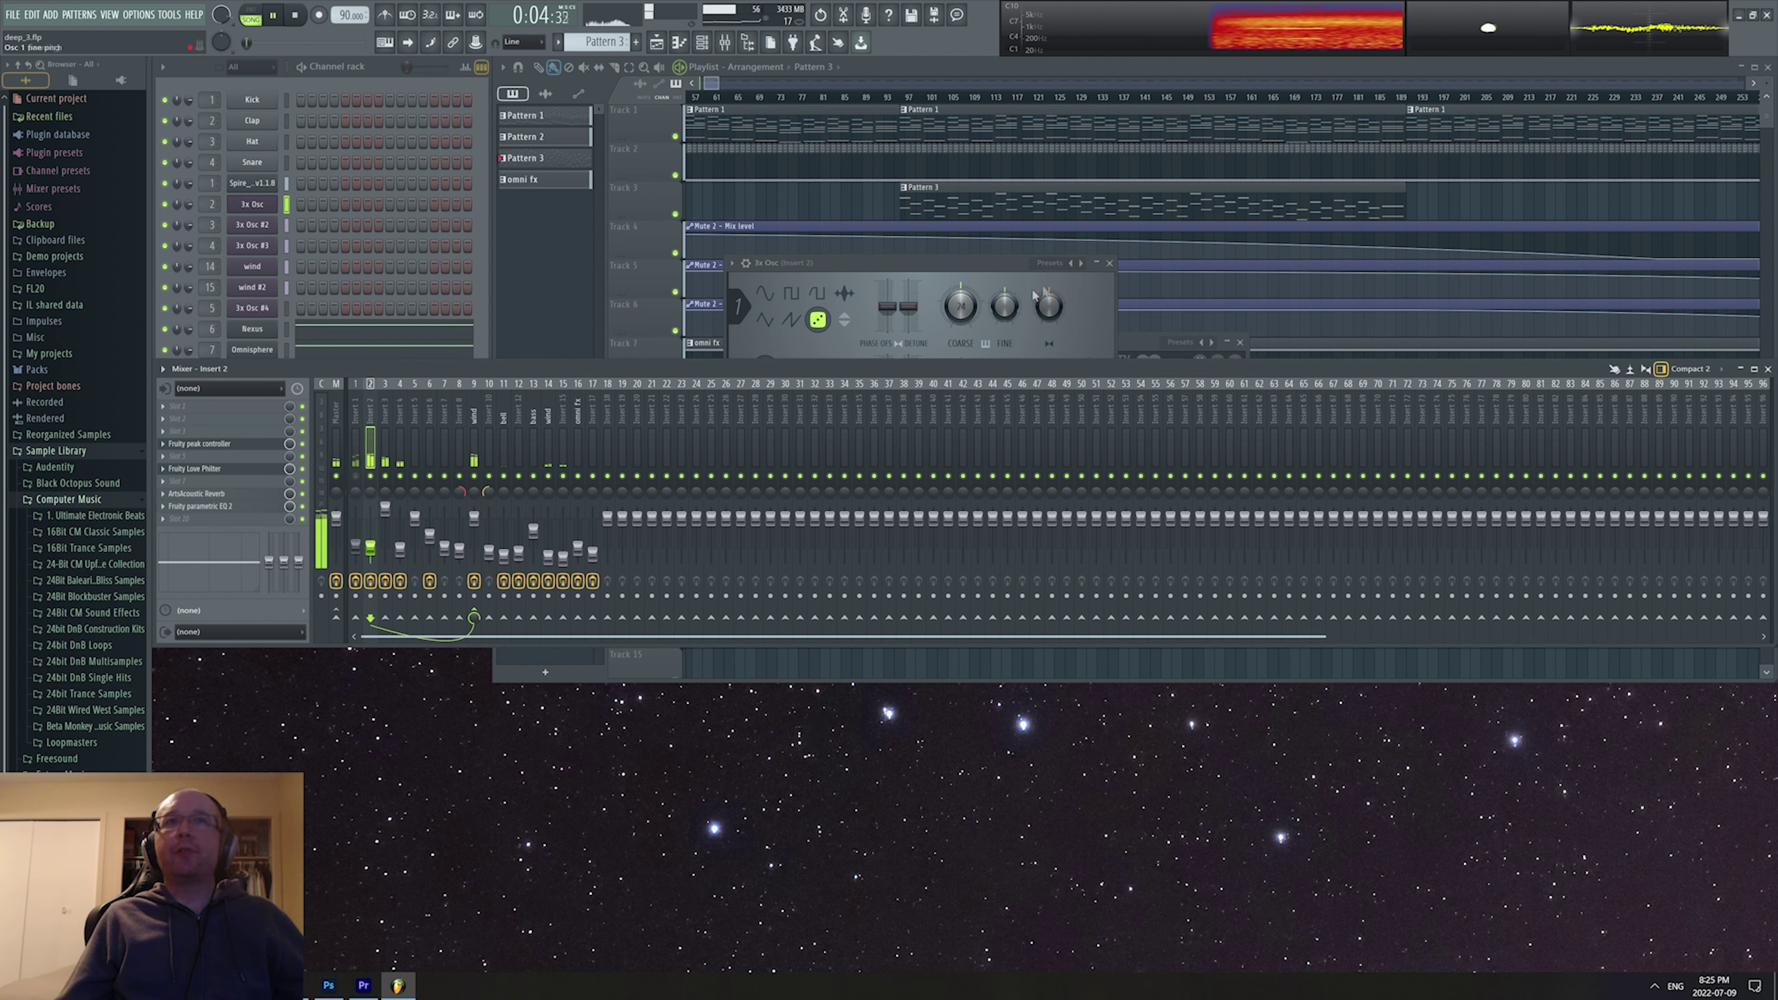
{"action": "left_click", "coordinate": [934, 263]}
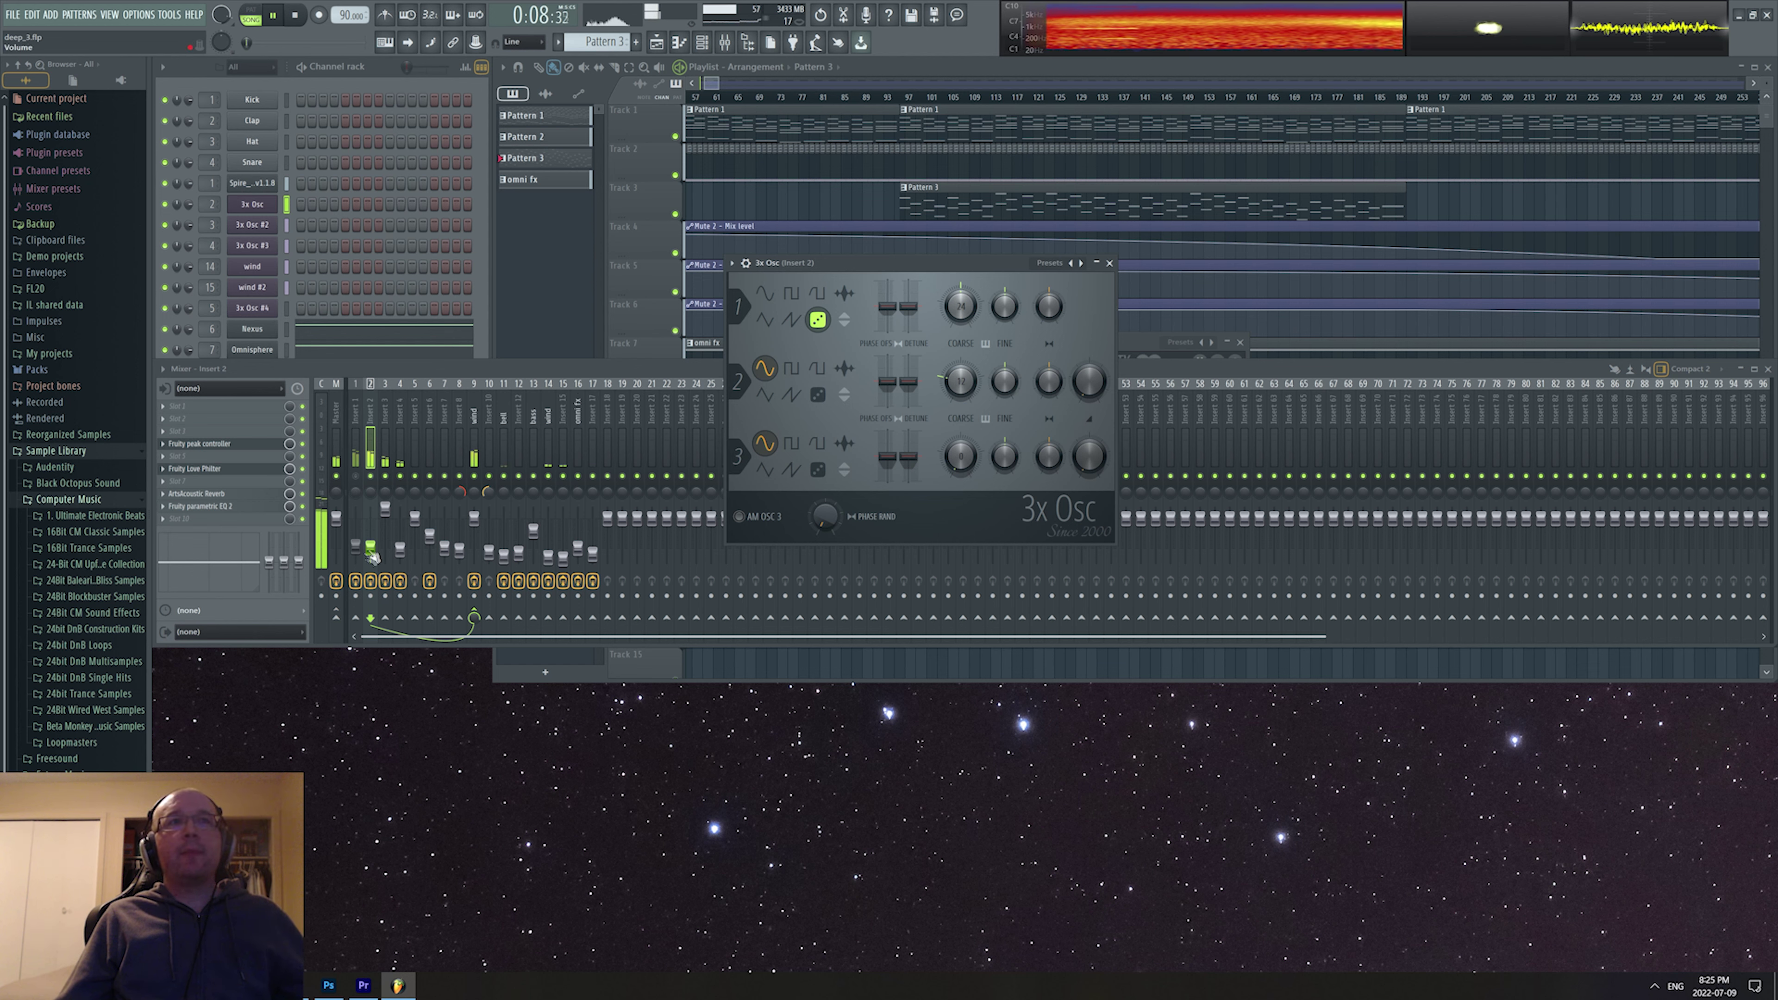
{"action": "left_click_drag", "start_coordinate": [380, 555], "coordinate": [376, 558]}
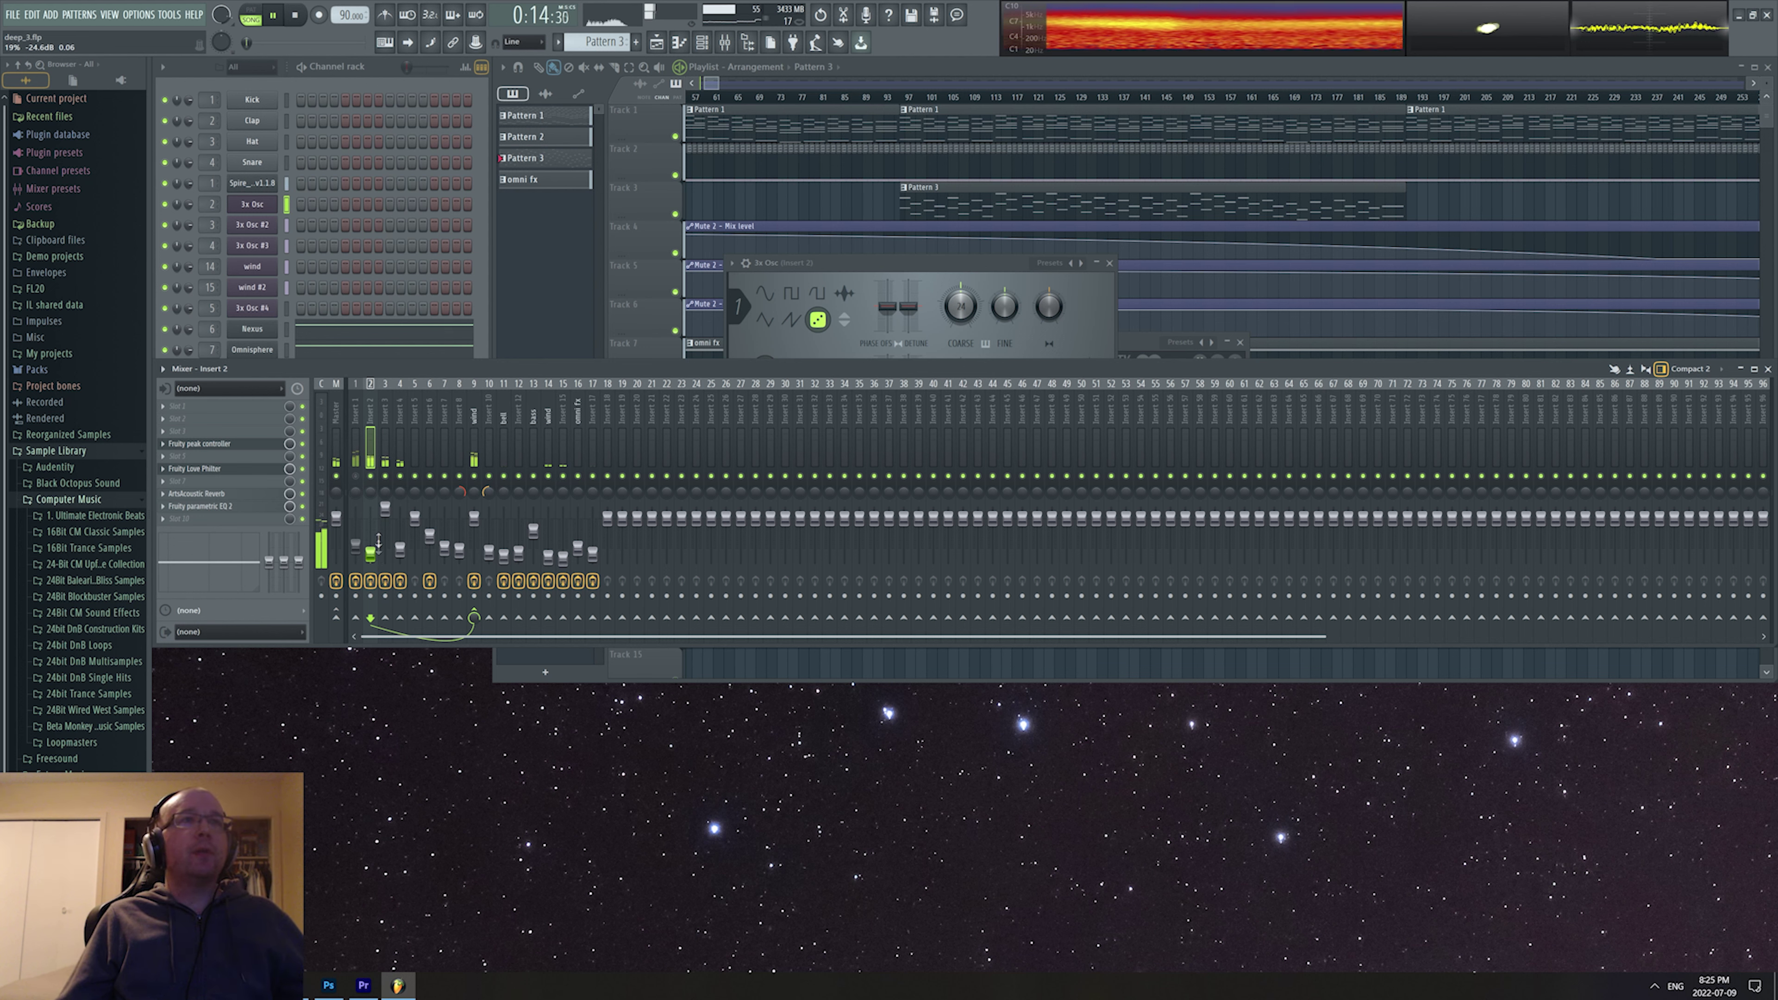
{"action": "left_click", "coordinate": [370, 581]}
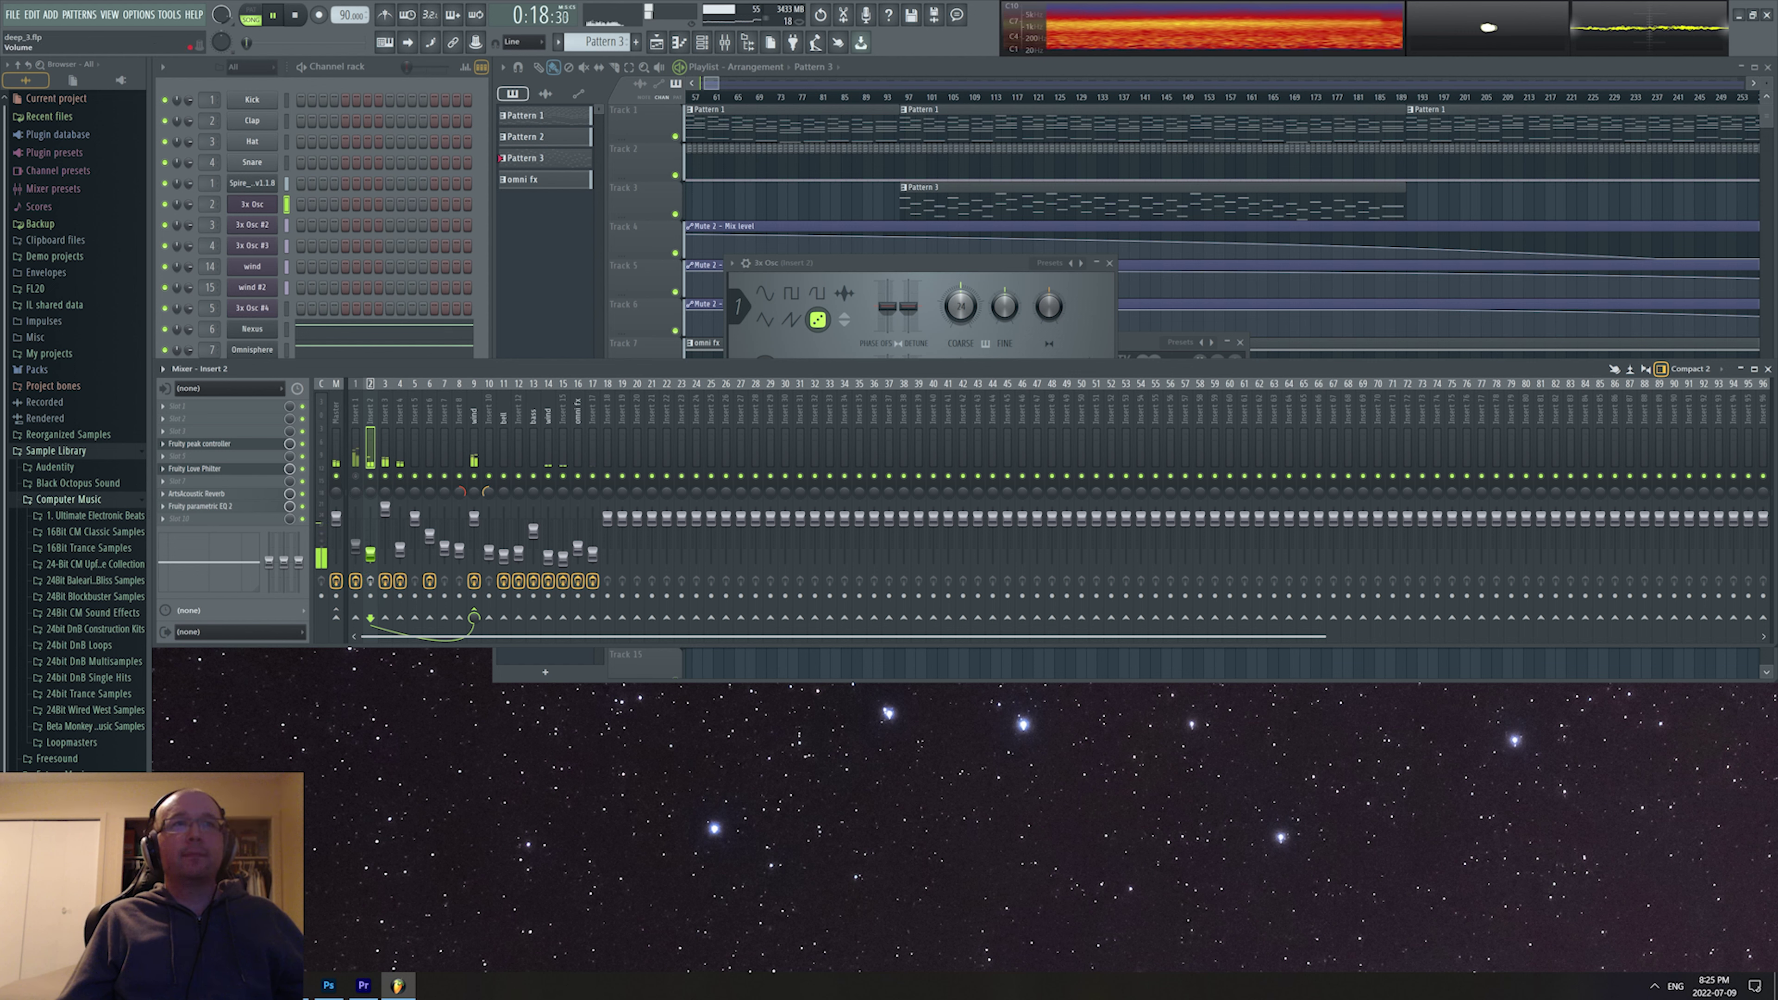
Move Insert 2's fader from about -13.8 dB to -15.1 dB and open its Fruity Love Philter.
{"action": "left_click_drag", "start_coordinate": [371, 555], "coordinate": [370, 542]}
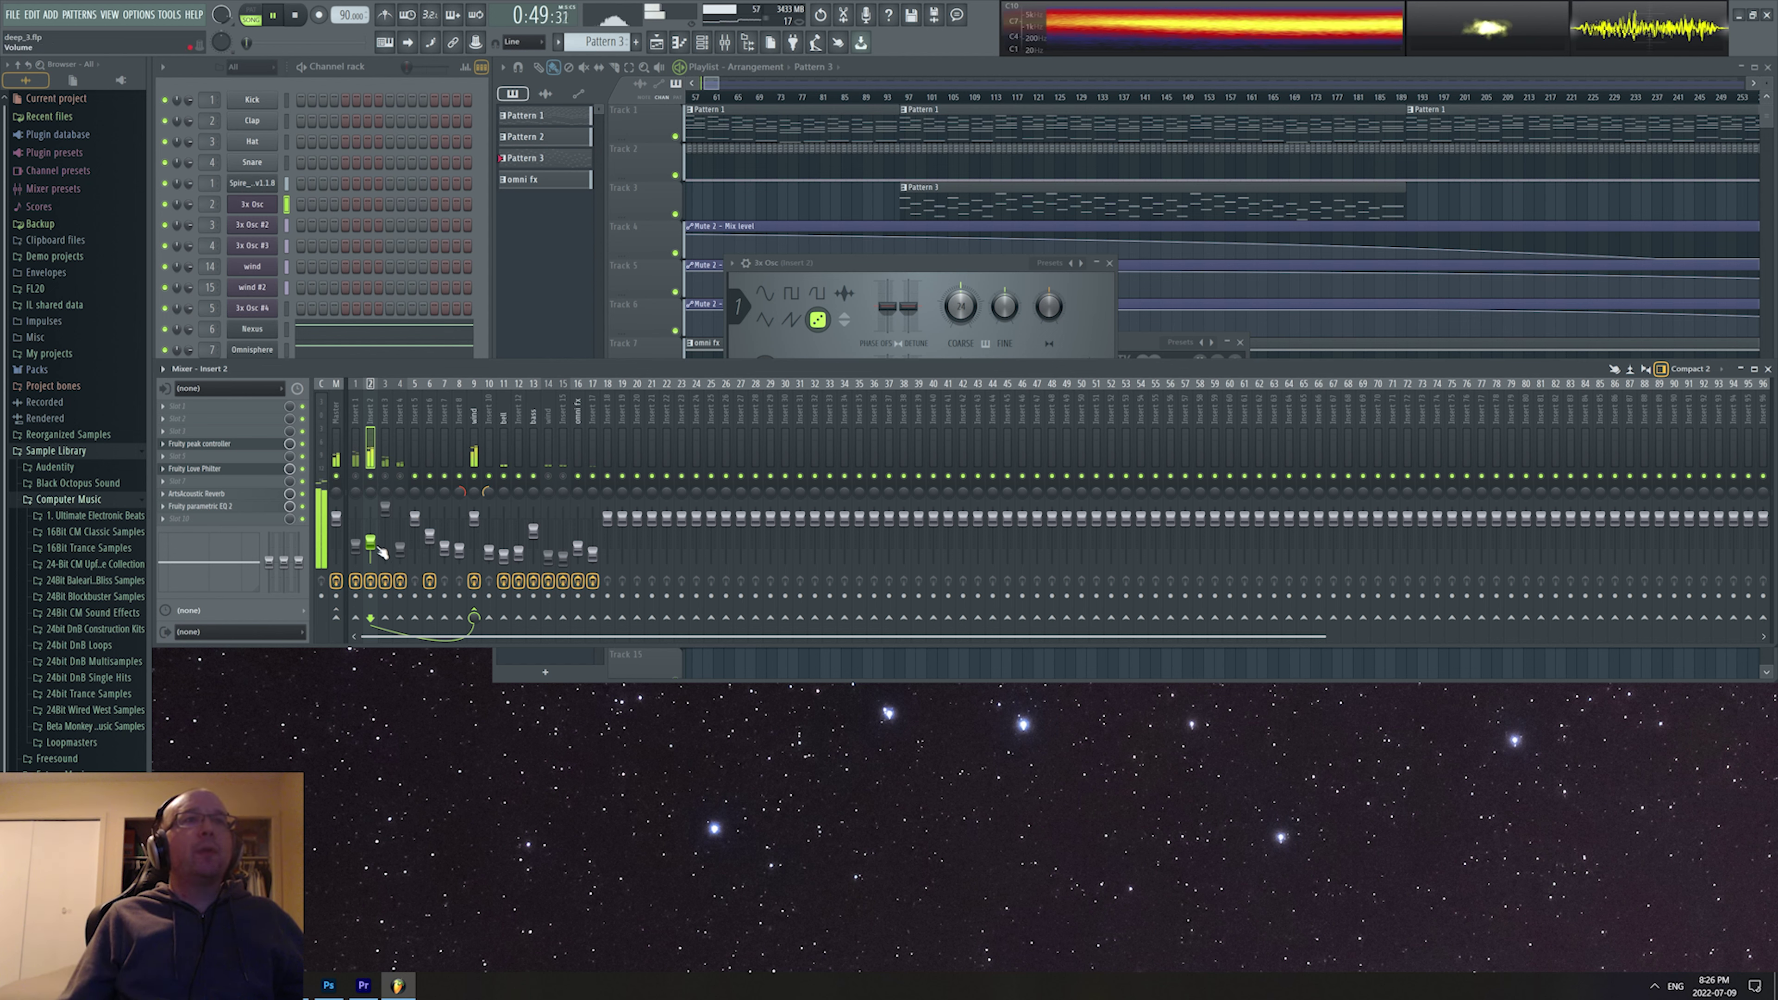
{"action": "left_click_drag", "start_coordinate": [377, 546], "coordinate": [377, 548]}
{"action": "left_click", "coordinate": [203, 469]}
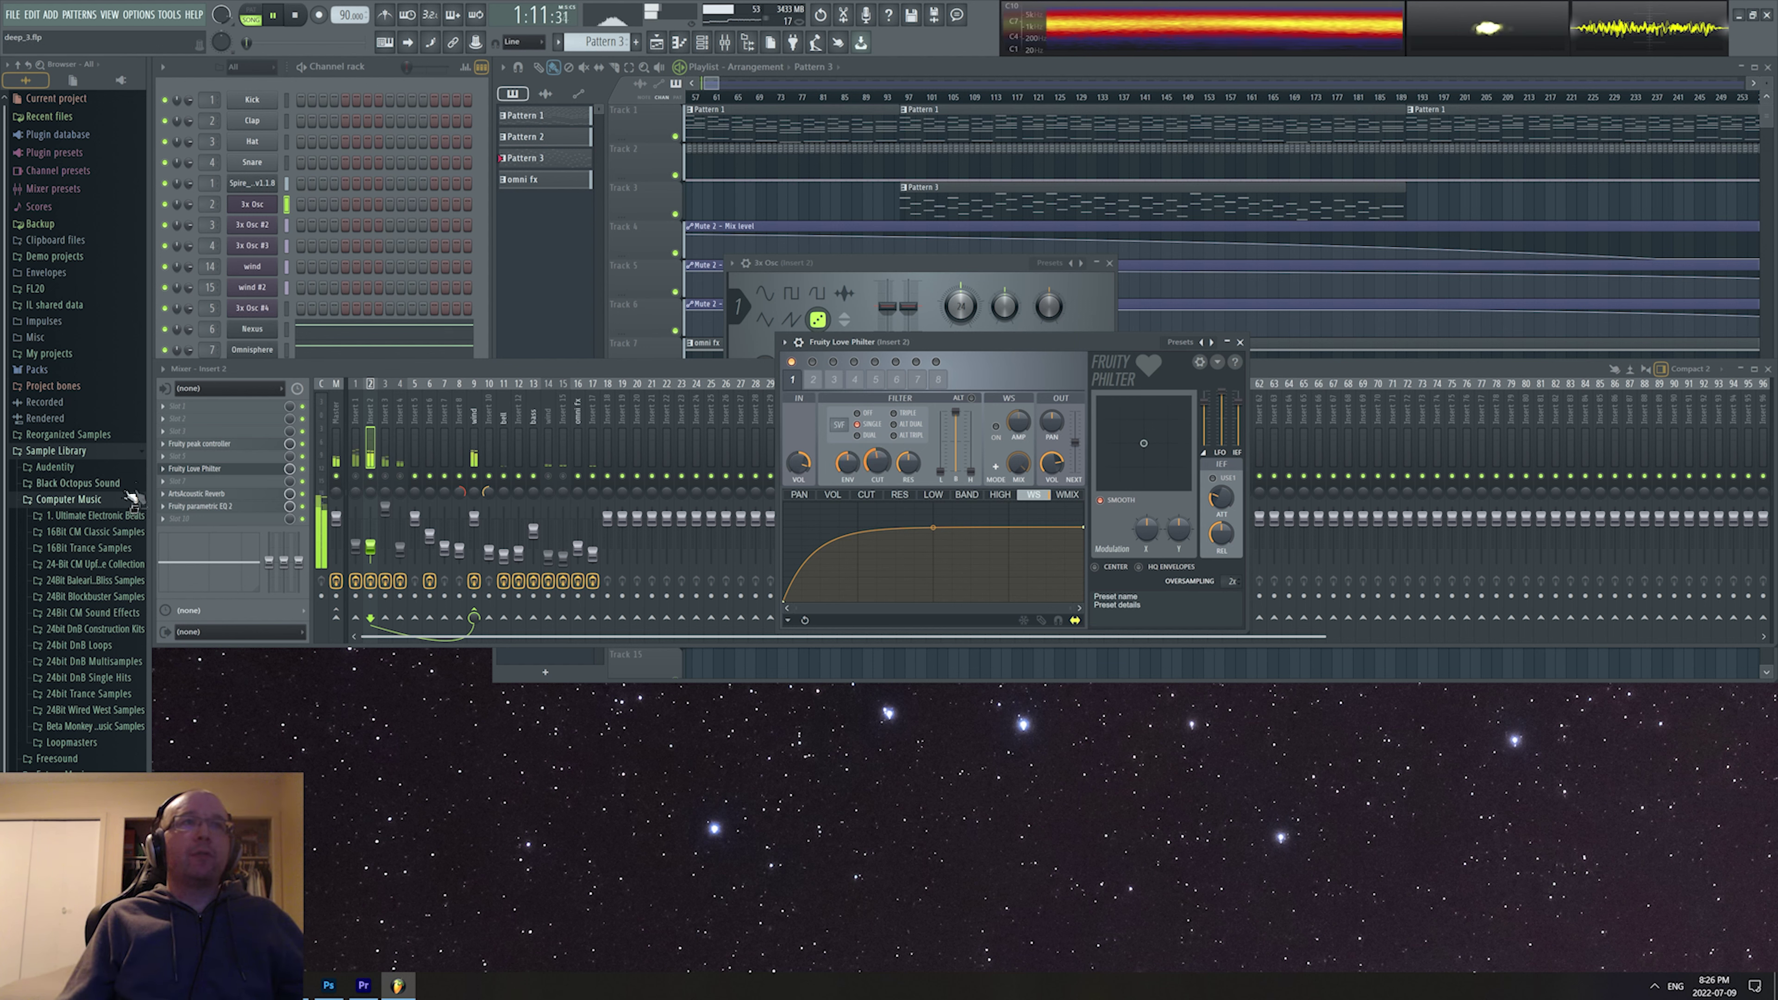
Open Insert 2's Fruity Peak Controller and arrange it alongside the 3x Osc window.
{"action": "left_click", "coordinate": [210, 444]}
{"action": "left_click_drag", "start_coordinate": [582, 397], "coordinate": [554, 272]}
{"action": "left_click", "coordinate": [873, 270]}
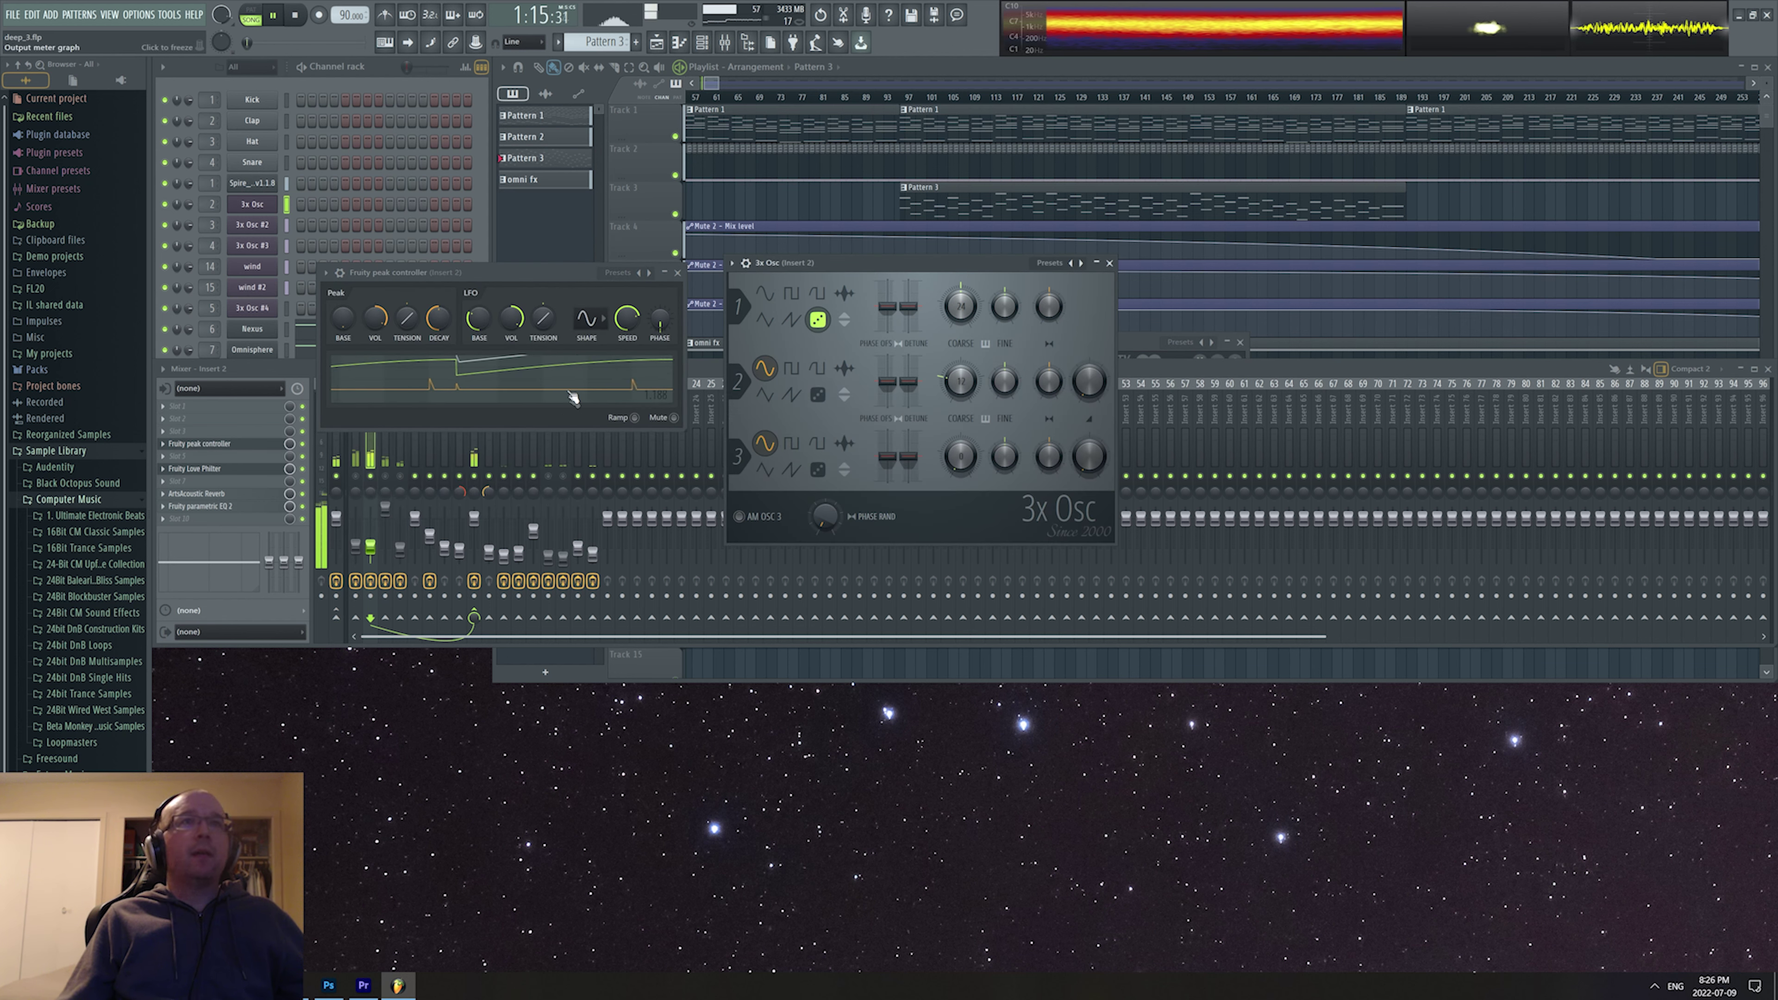
{"action": "left_click", "coordinate": [587, 346]}
Turn the peak controller's LFO speed down, up, then down again, and select the wind insert.
{"action": "left_click_drag", "start_coordinate": [627, 318], "coordinate": [627, 336]}
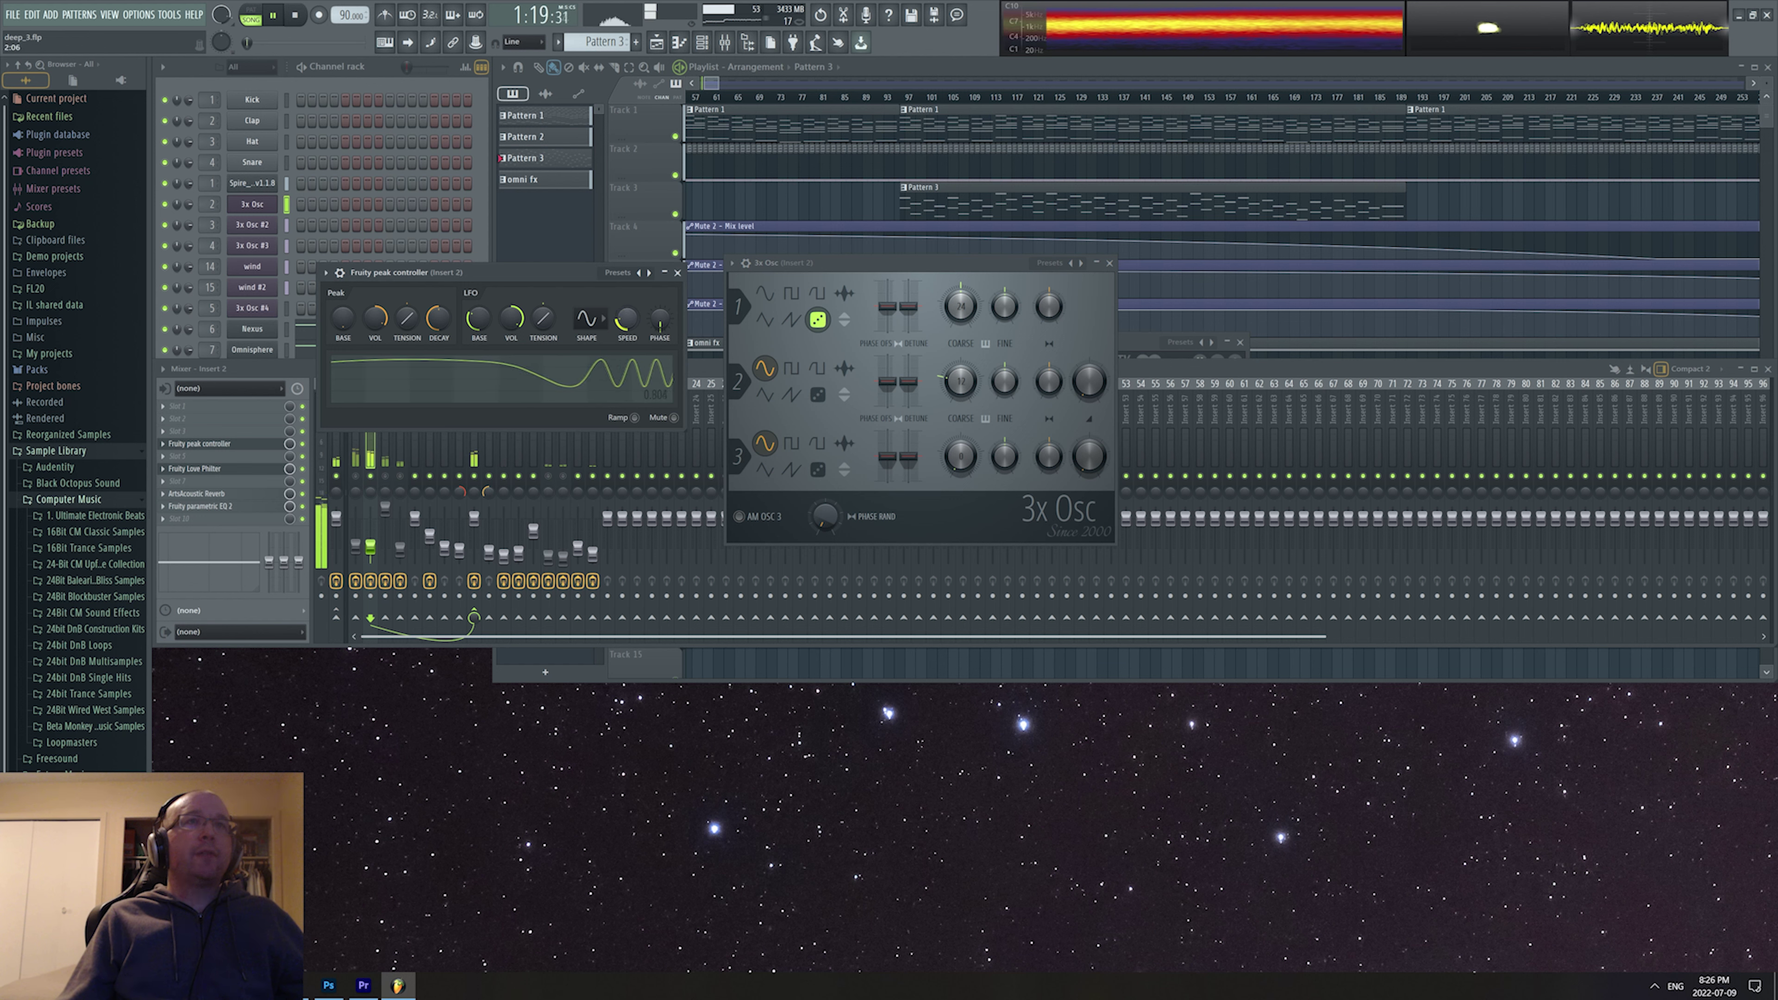
{"action": "left_click_drag", "start_coordinate": [627, 318], "coordinate": [627, 309]}
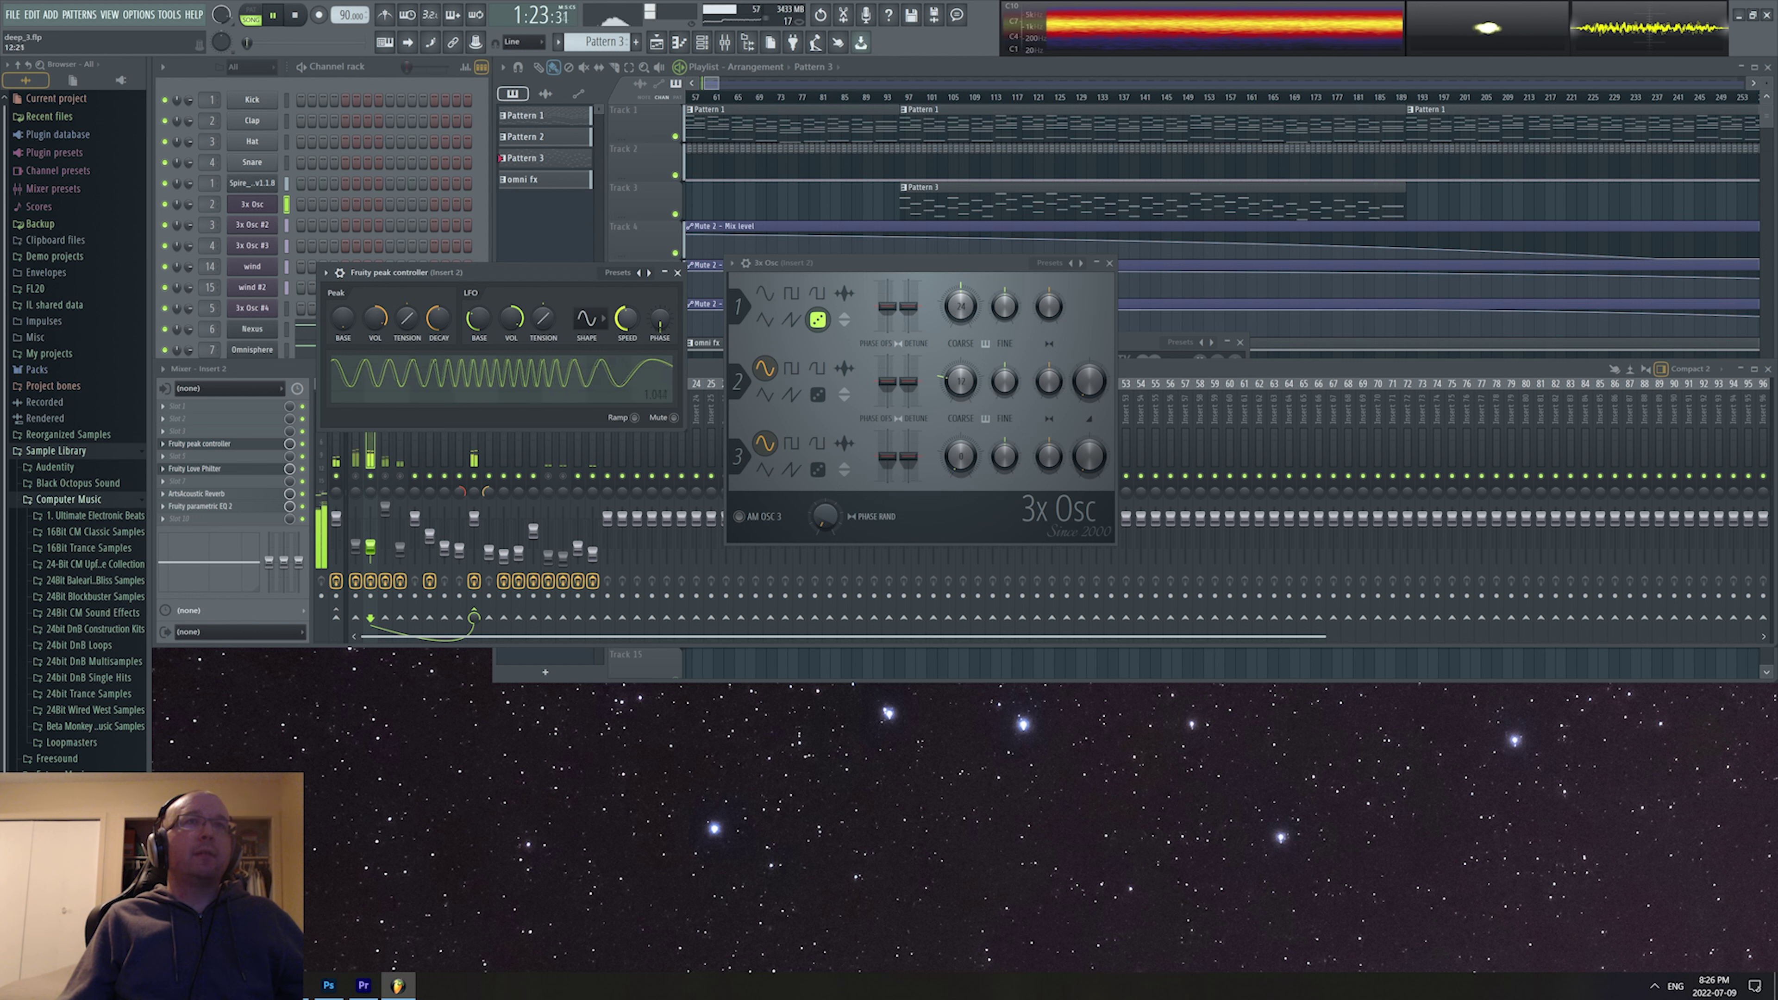
{"action": "left_click_drag", "start_coordinate": [627, 319], "coordinate": [627, 329]}
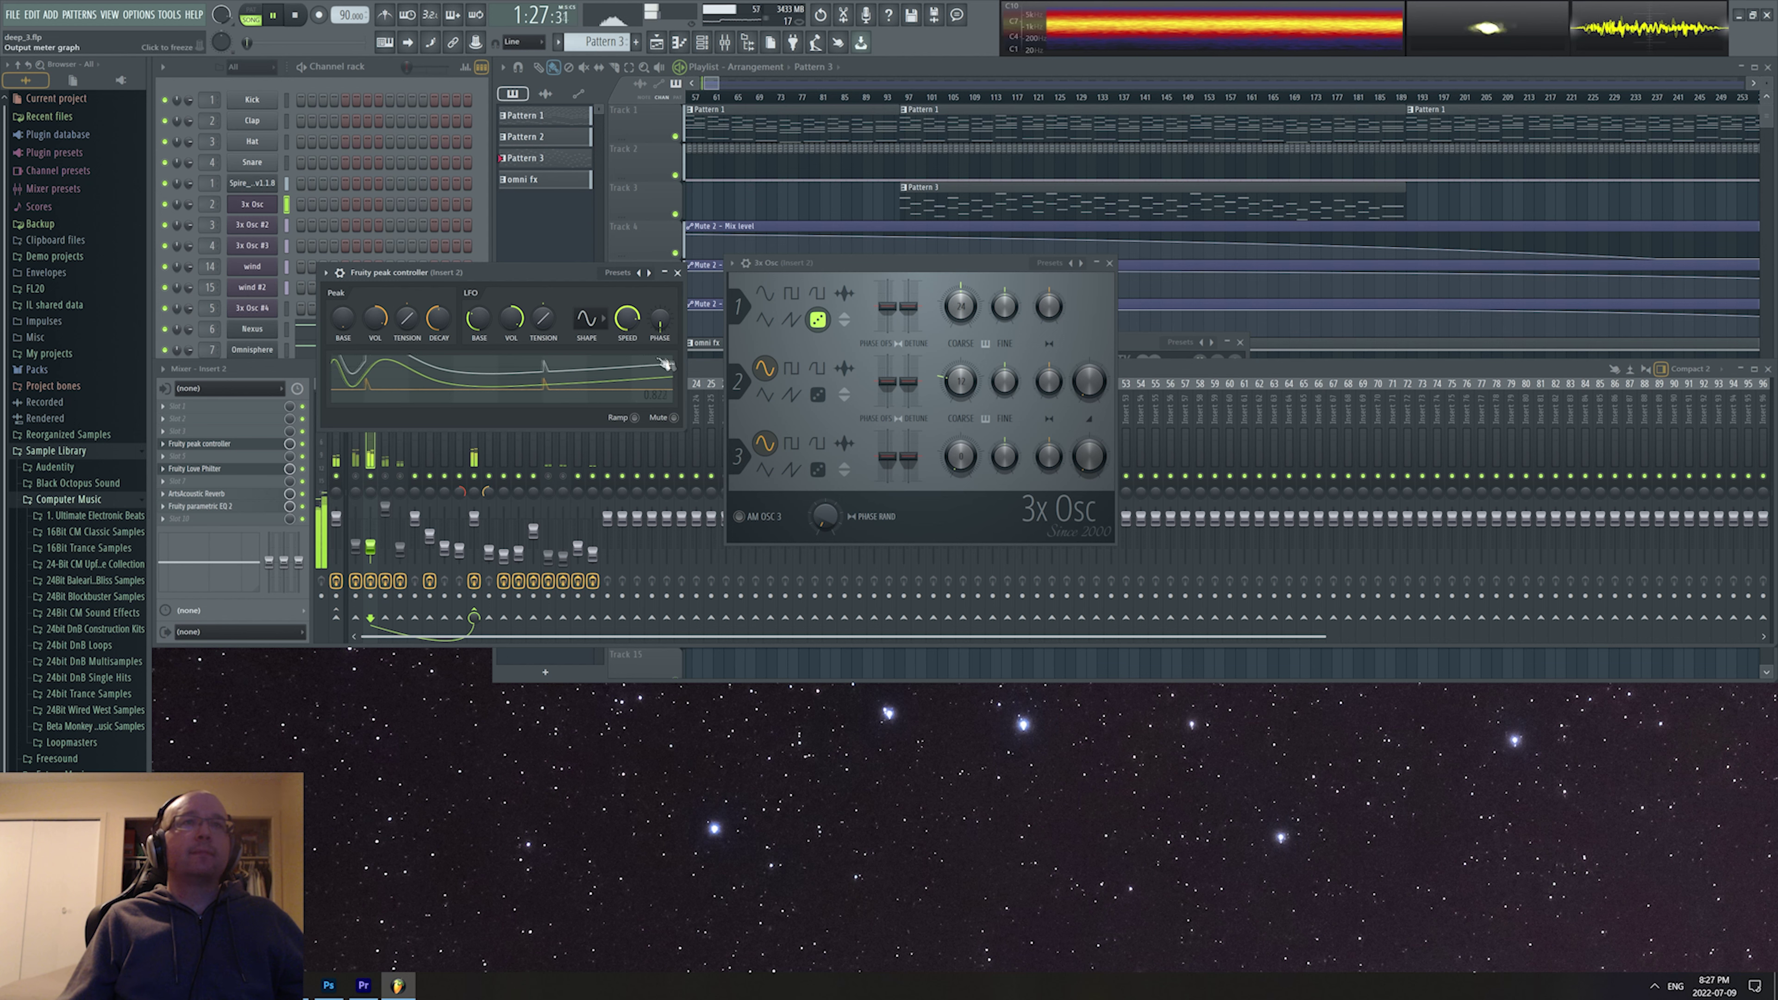
{"action": "left_click", "coordinate": [695, 367]}
{"action": "left_click", "coordinate": [480, 419]}
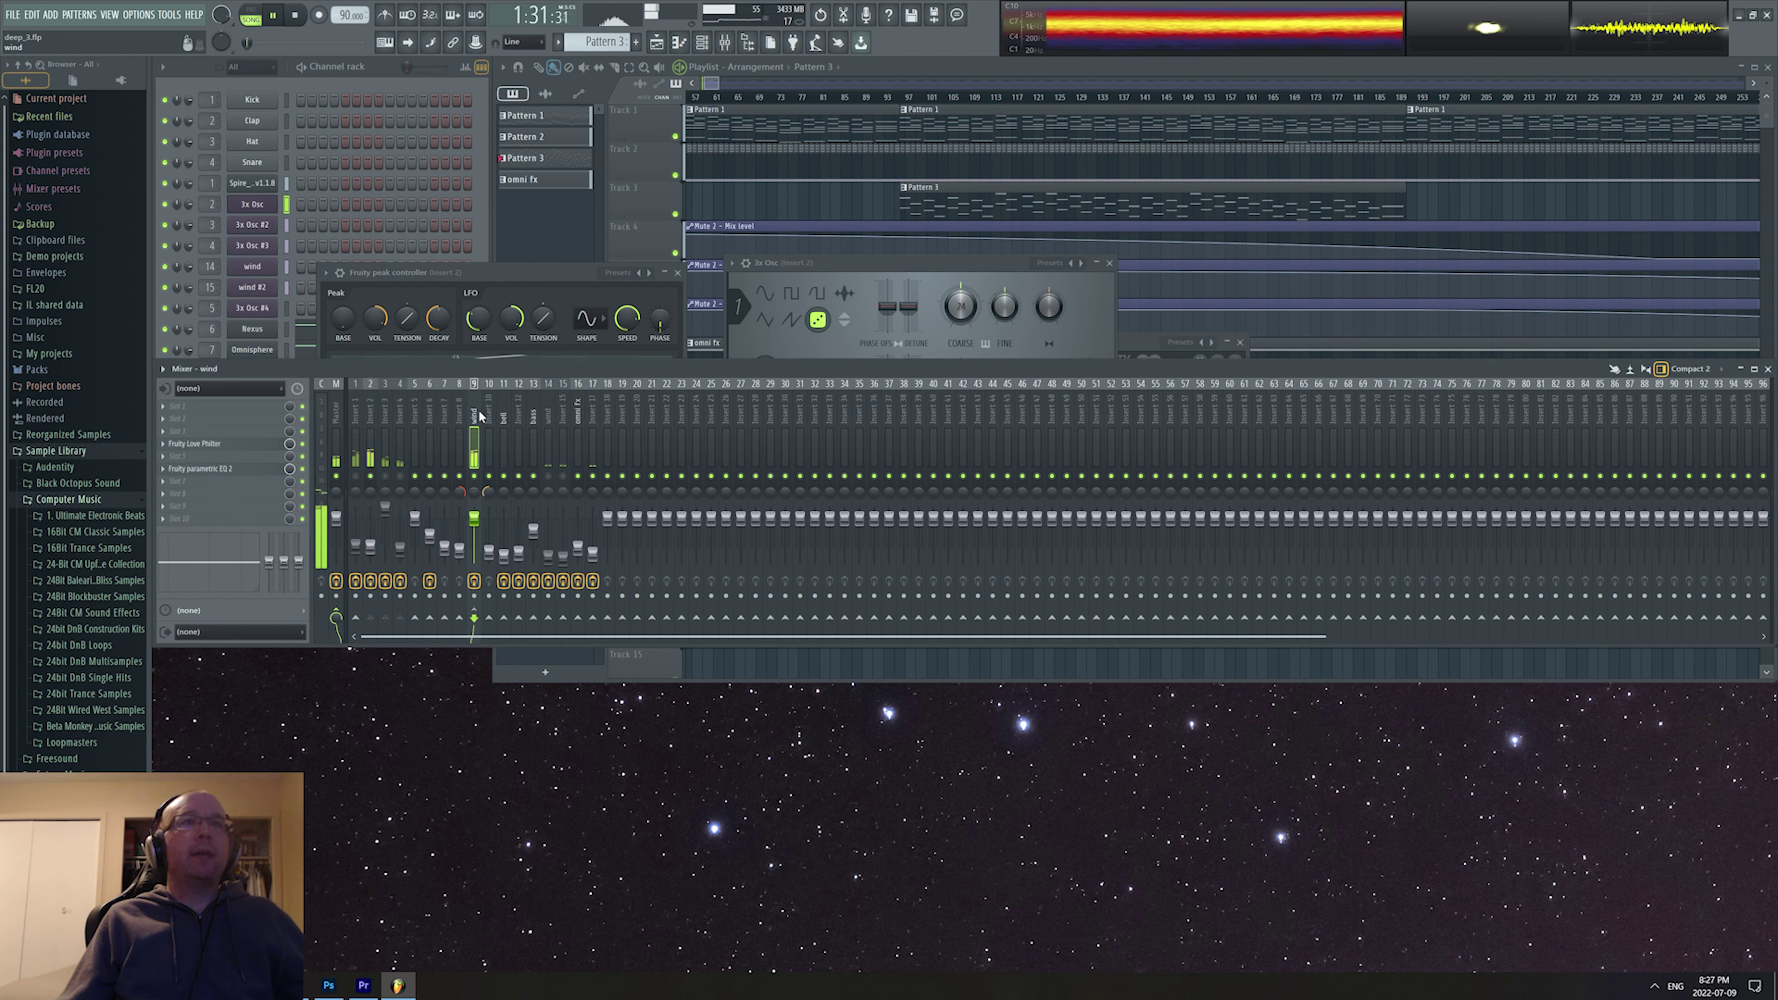
Select Insert 2 in the mixer and bring its peak controller window to the front.
{"action": "left_click", "coordinate": [366, 414]}
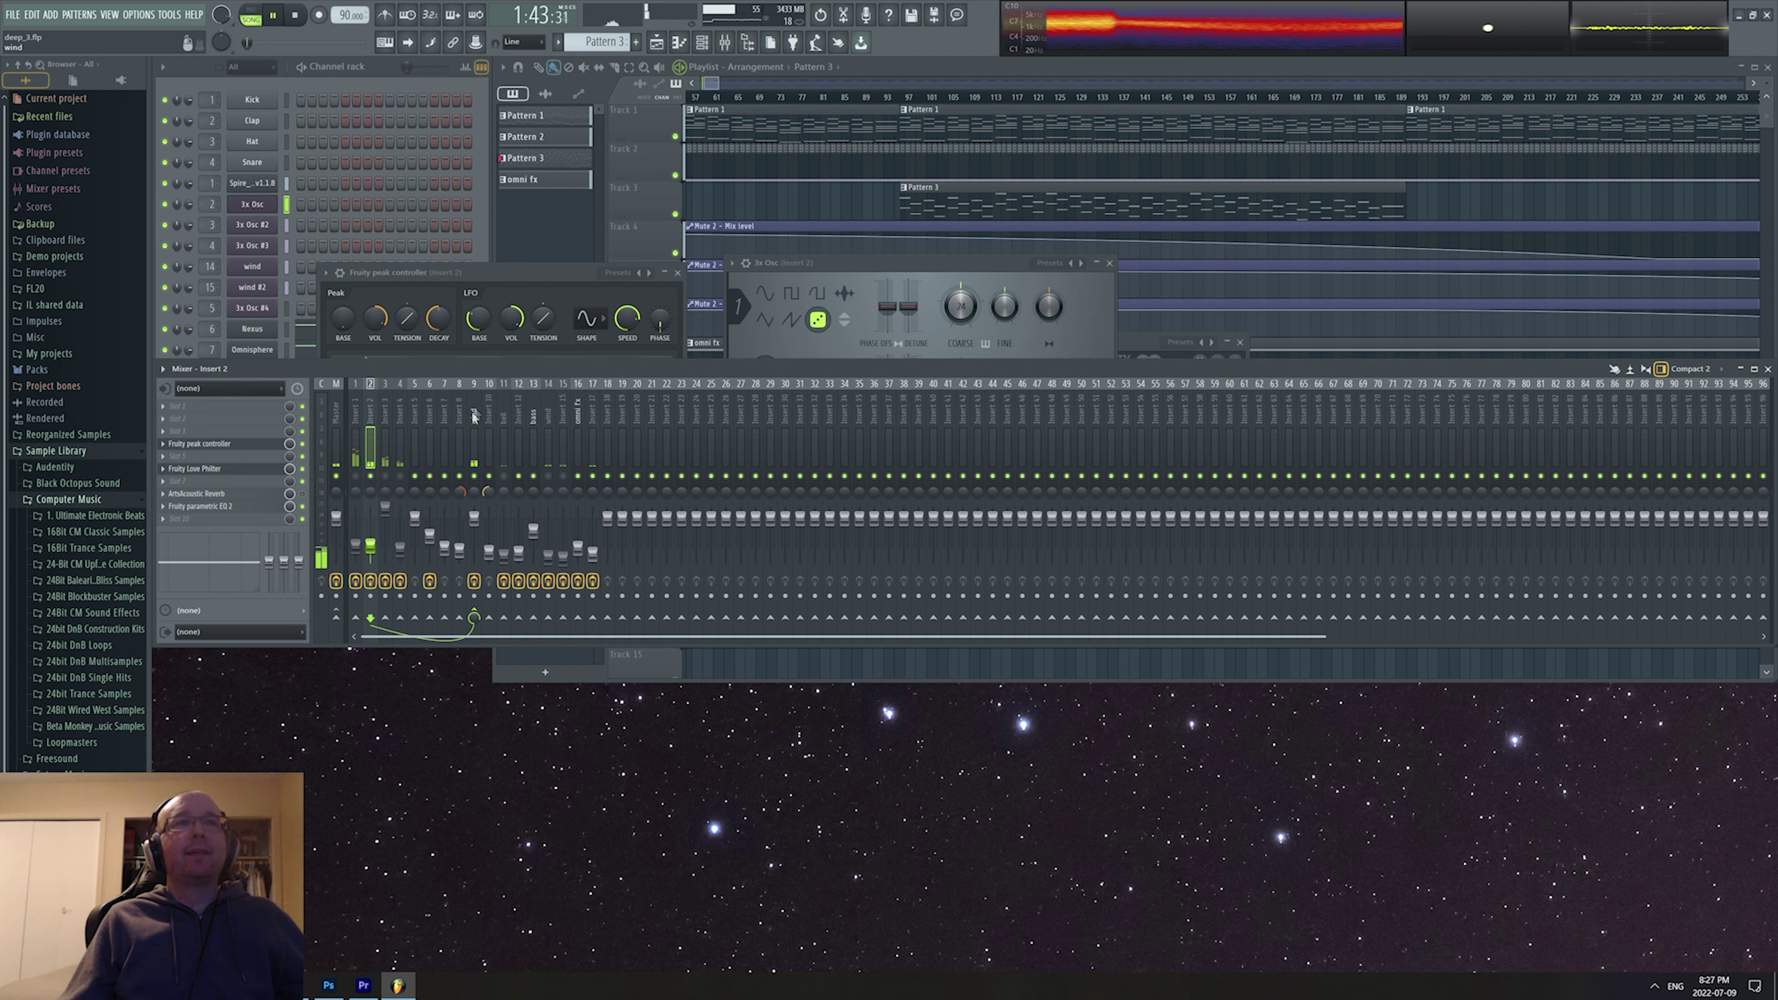
{"action": "left_click", "coordinate": [488, 350]}
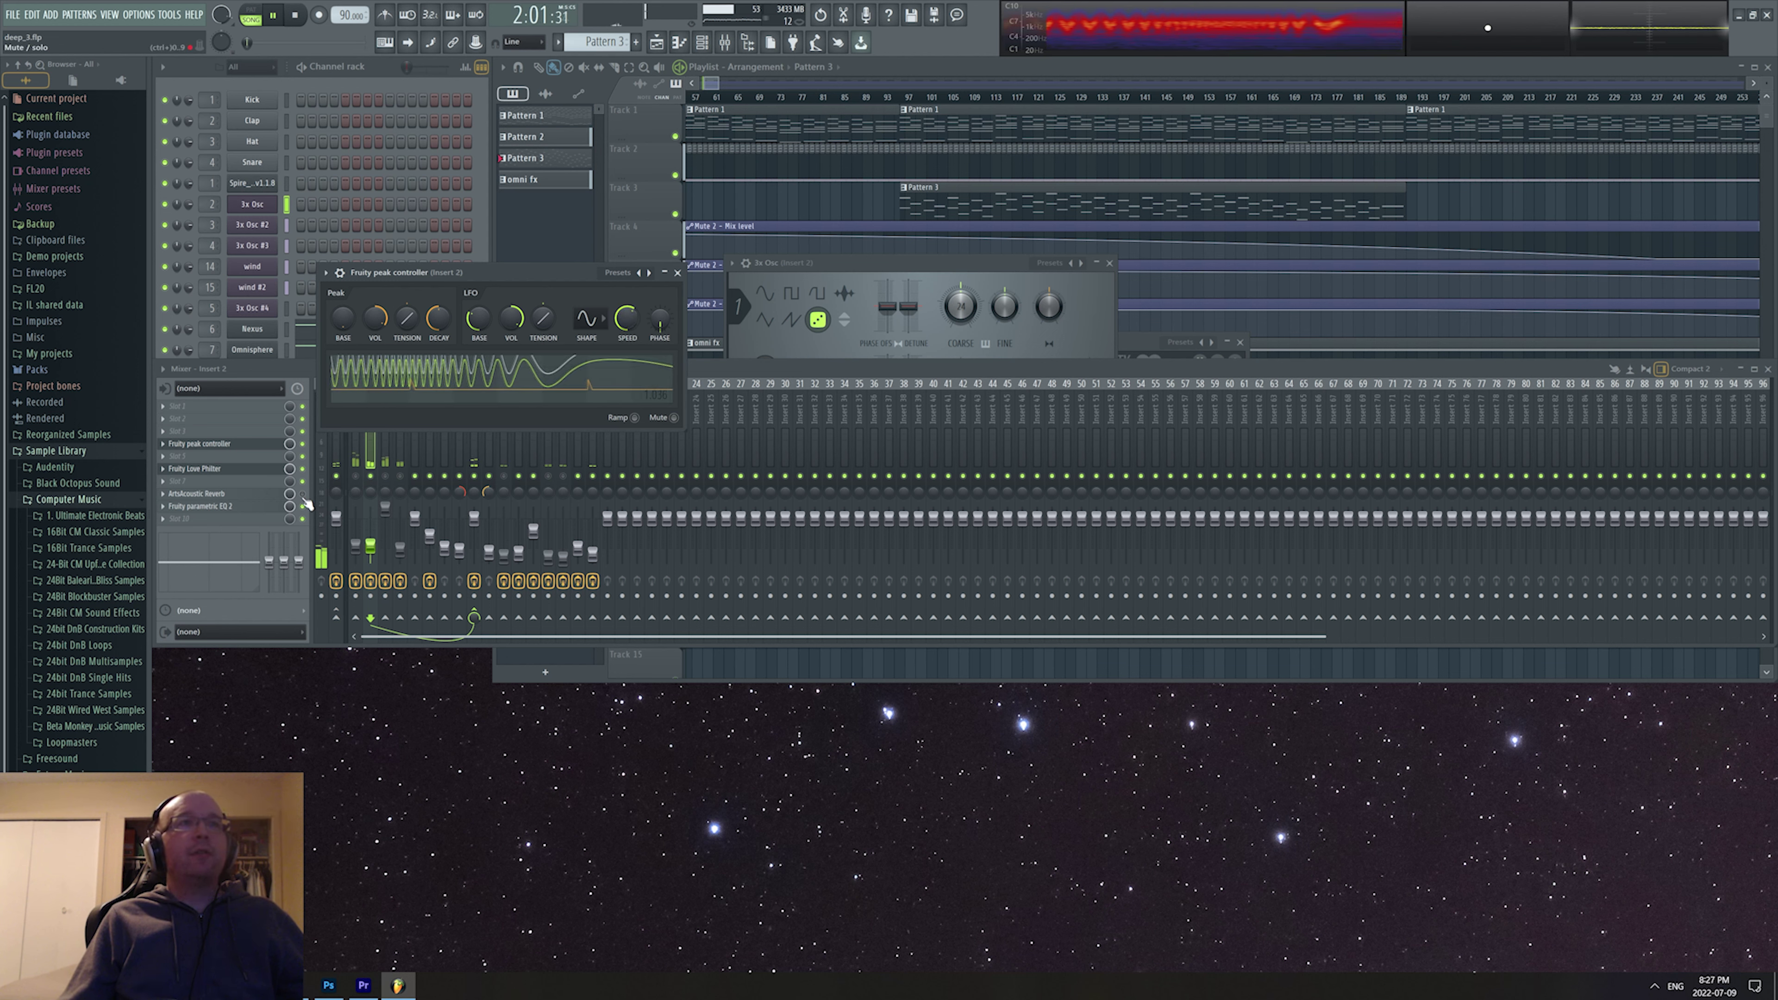
Bring the mixer forward and close Insert 2's Fruity peak controller window.
{"action": "left_click", "coordinate": [490, 386]}
{"action": "left_click", "coordinate": [194, 468]}
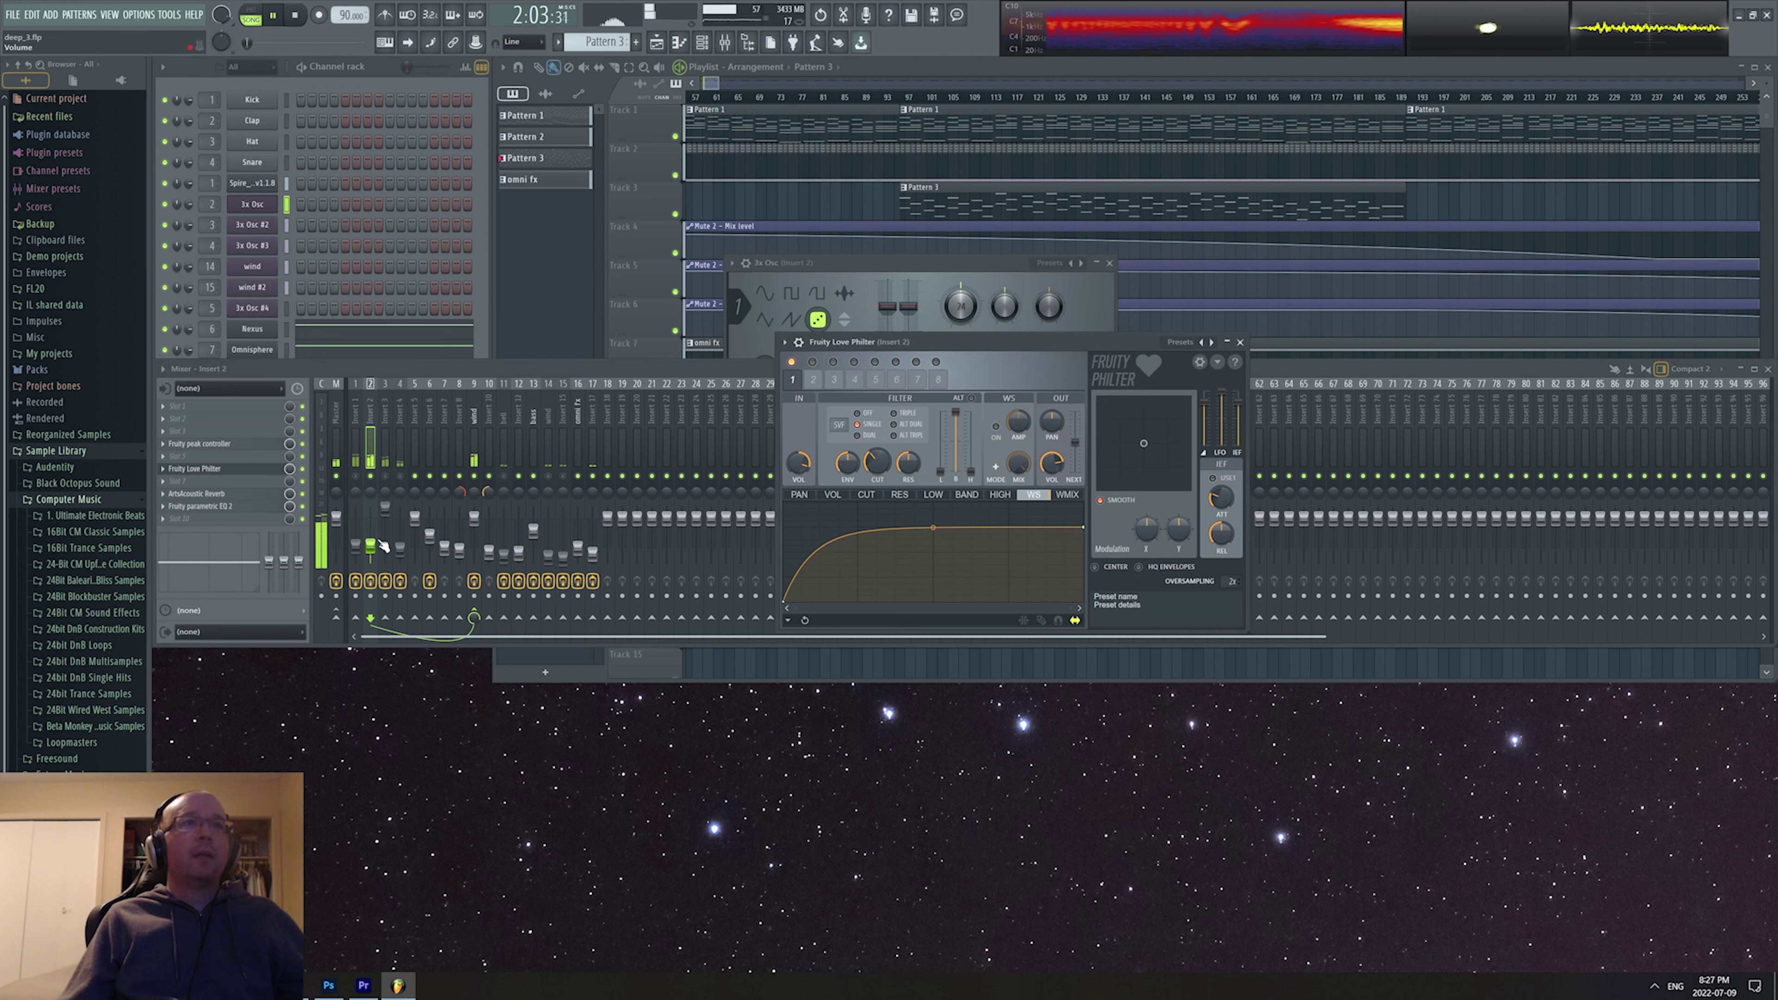